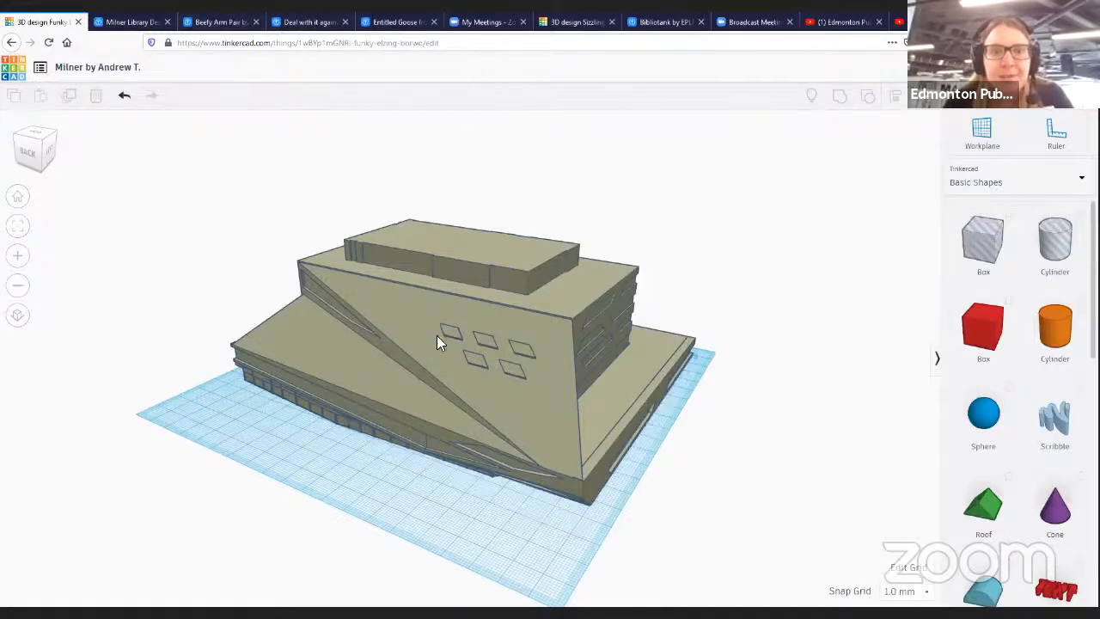
# - Select the library building model and move it up and away to the back of the workplane
pyautogui.click(483, 376)
pyautogui.moveTo(458, 382); pyautogui.dragTo(554, 404)
pyautogui.moveTo(711, 468)
pyautogui.mouseDown(button='right')
pyautogui.moveTo(712, 418)
pyautogui.moveTo(545, 417)
pyautogui.moveTo(466, 380)
pyautogui.moveTo(409, 413)
pyautogui.moveTo(357, 474)
pyautogui.moveTo(277, 474)
pyautogui.moveTo(249, 442)
pyautogui.moveTo(122, 432)
pyautogui.moveTo(49, 413)
pyautogui.moveTo(37, 435)
pyautogui.moveTo(3, 443)
pyautogui.moveTo(105, 391)
pyautogui.moveTo(531, 460)
pyautogui.moveTo(679, 444)
pyautogui.moveTo(710, 455)
pyautogui.moveTo(675, 498)
pyautogui.moveTo(710, 444)
pyautogui.moveTo(783, 441)
pyautogui.moveTo(799, 418)
pyautogui.moveTo(686, 395)
pyautogui.moveTo(442, 438)
pyautogui.moveTo(731, 452)
pyautogui.moveTo(803, 483)
pyautogui.moveTo(596, 460)
pyautogui.moveTo(673, 444)
pyautogui.moveTo(747, 464)
pyautogui.moveTo(756, 483)
pyautogui.moveTo(685, 439)
pyautogui.moveTo(696, 443)
pyautogui.moveTo(663, 479)
pyautogui.moveTo(737, 474)
pyautogui.moveTo(670, 480)
pyautogui.moveTo(695, 477)
pyautogui.mouseUp(button='right')
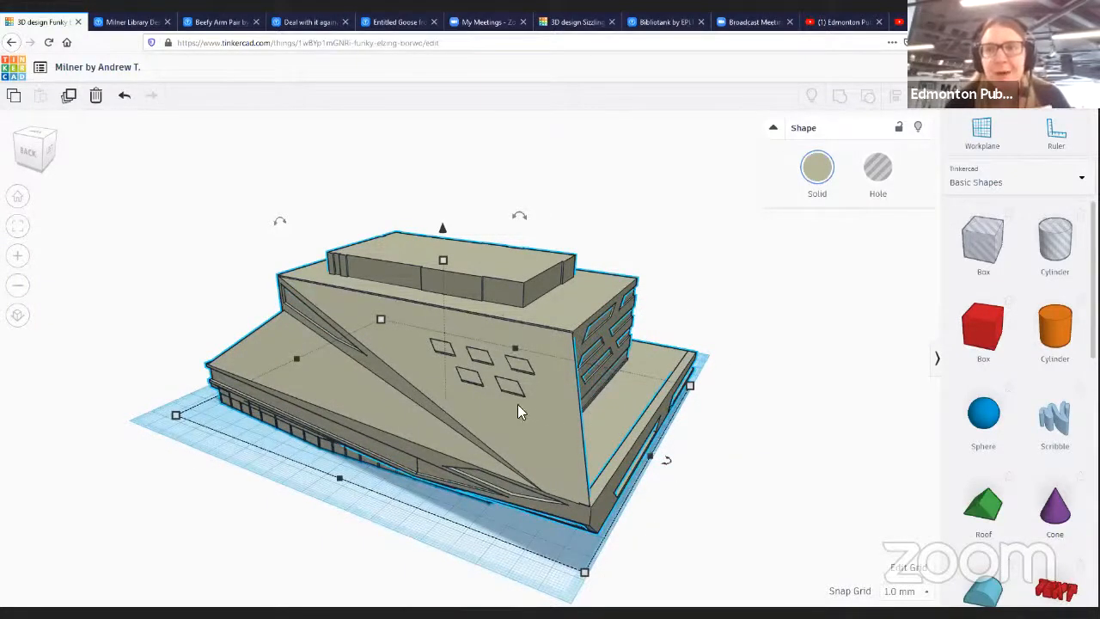
pyautogui.moveTo(517, 404); pyautogui.dragTo(655, 273)
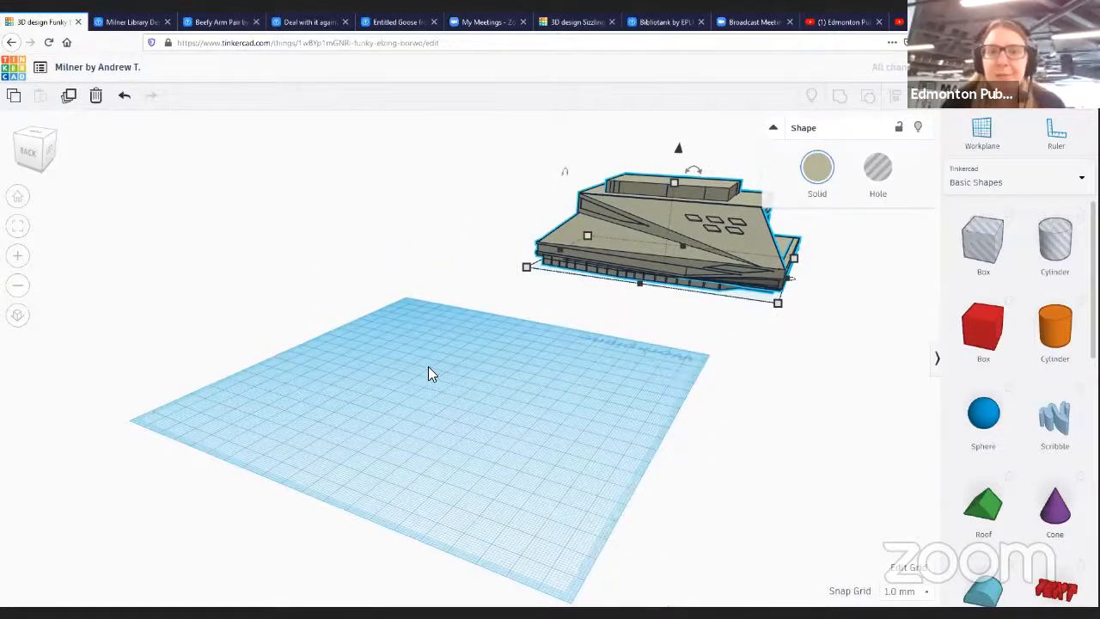
pyautogui.moveTo(434, 415); pyautogui.dragTo(421, 346, button='right')
pyautogui.moveTo(432, 445); pyautogui.dragTo(695, 368, button='right')
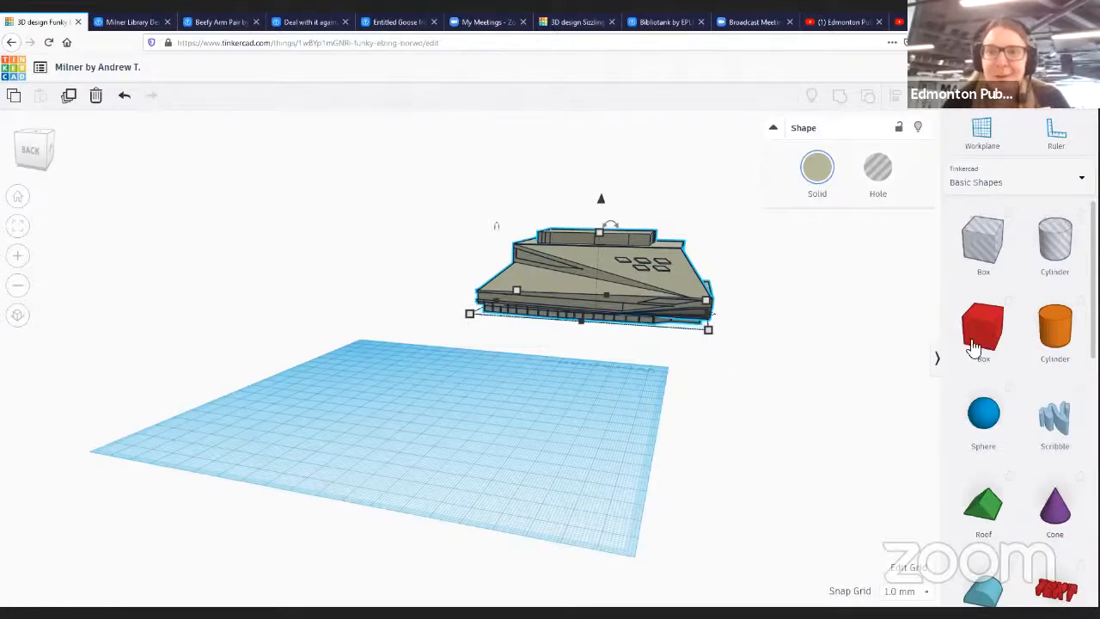
# - Place a box on the workplane and stretch it into a wider rectangular block
pyautogui.moveTo(994, 347); pyautogui.dragTo(459, 418)
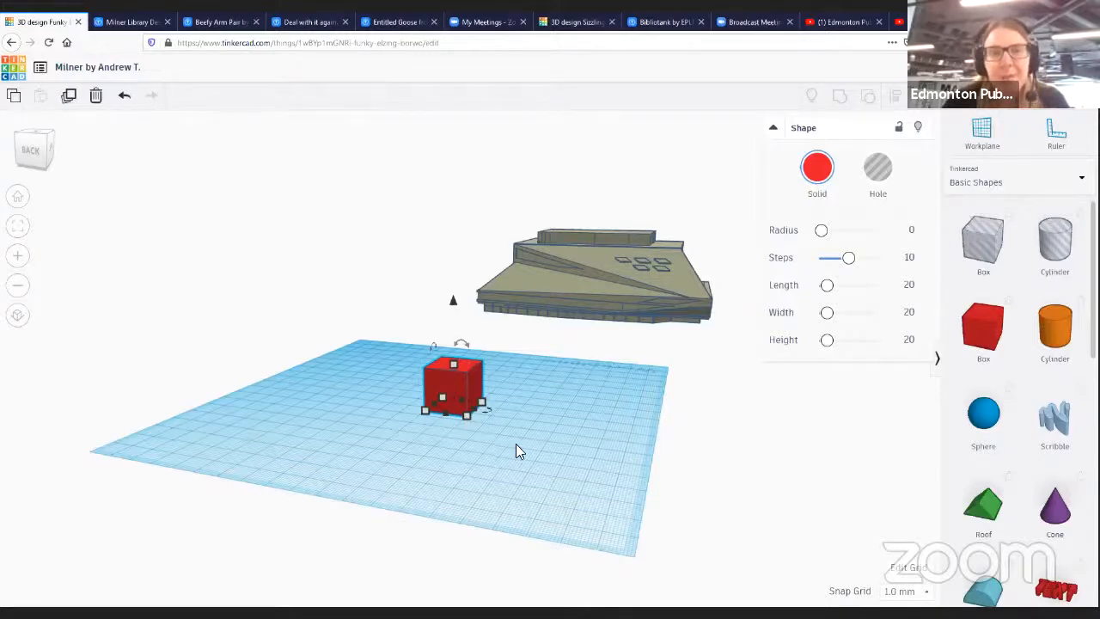
pyautogui.scroll(5, 495, 429)
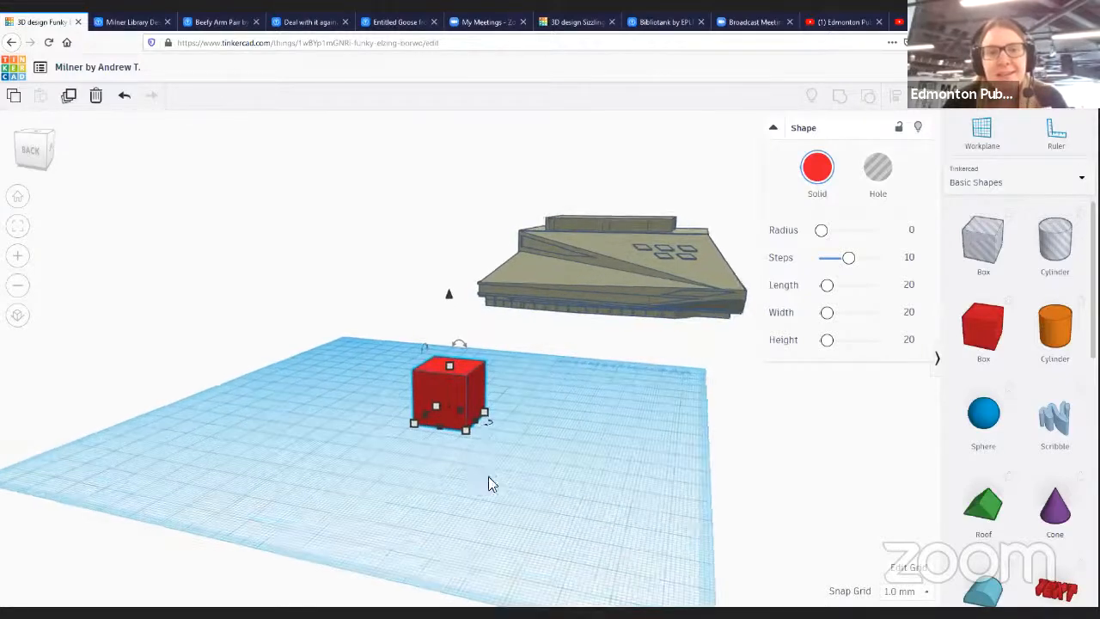
pyautogui.scroll(5, 461, 478)
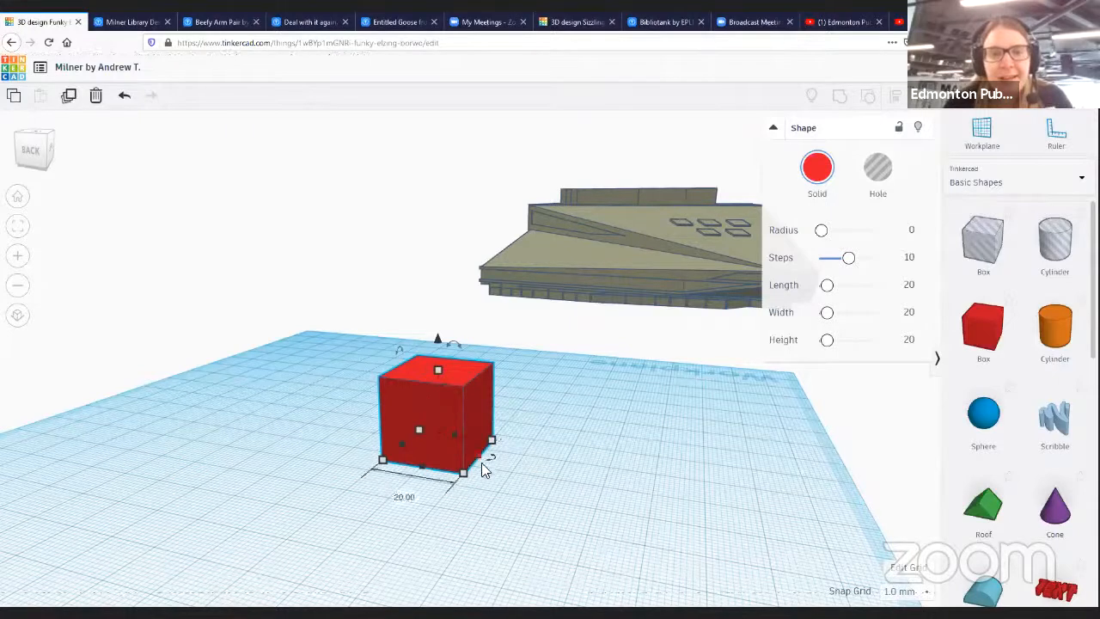
pyautogui.moveTo(493, 442); pyautogui.dragTo(593, 406)
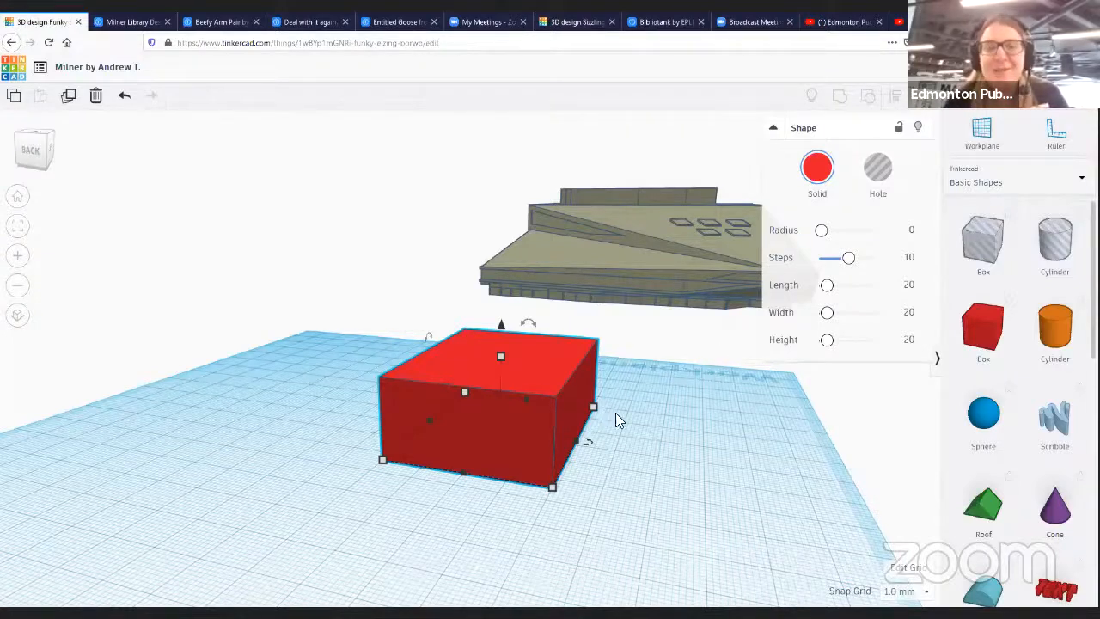
# - Rotate the box about 86 degrees on the workplane
pyautogui.moveTo(624, 450); pyautogui.dragTo(567, 321, button='right')
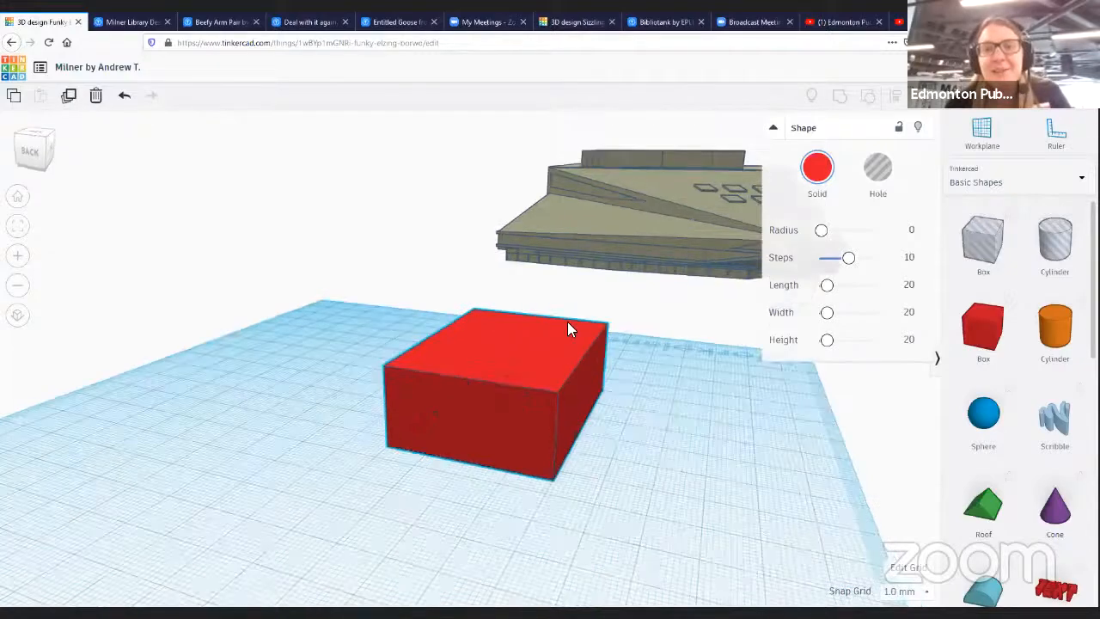
pyautogui.moveTo(653, 368); pyautogui.dragTo(614, 381, button='right')
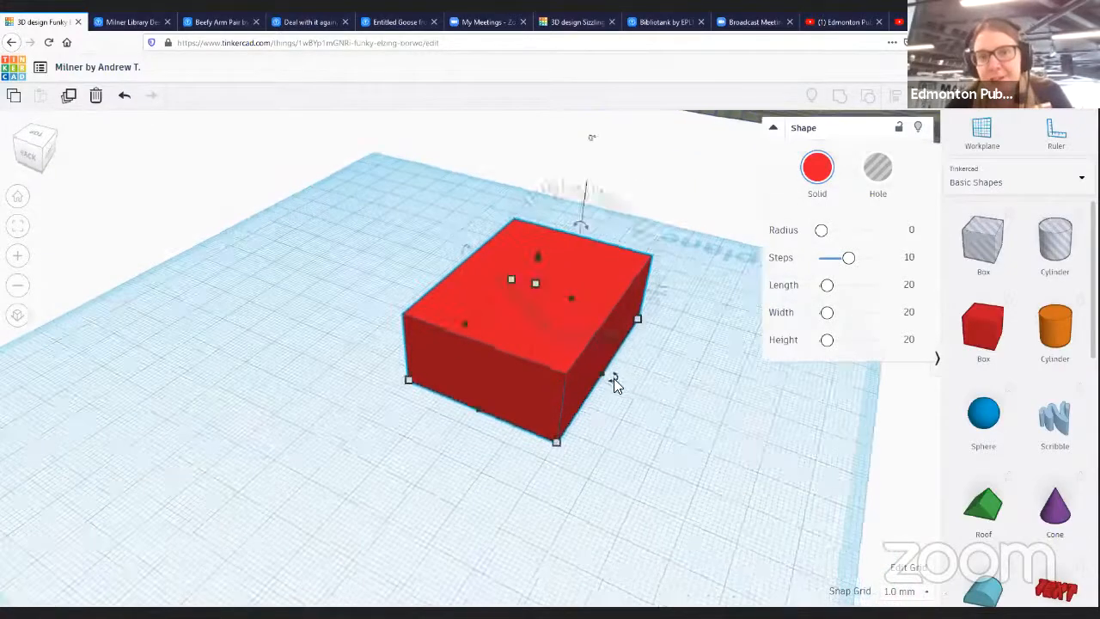
pyautogui.moveTo(614, 377); pyautogui.dragTo(607, 273)
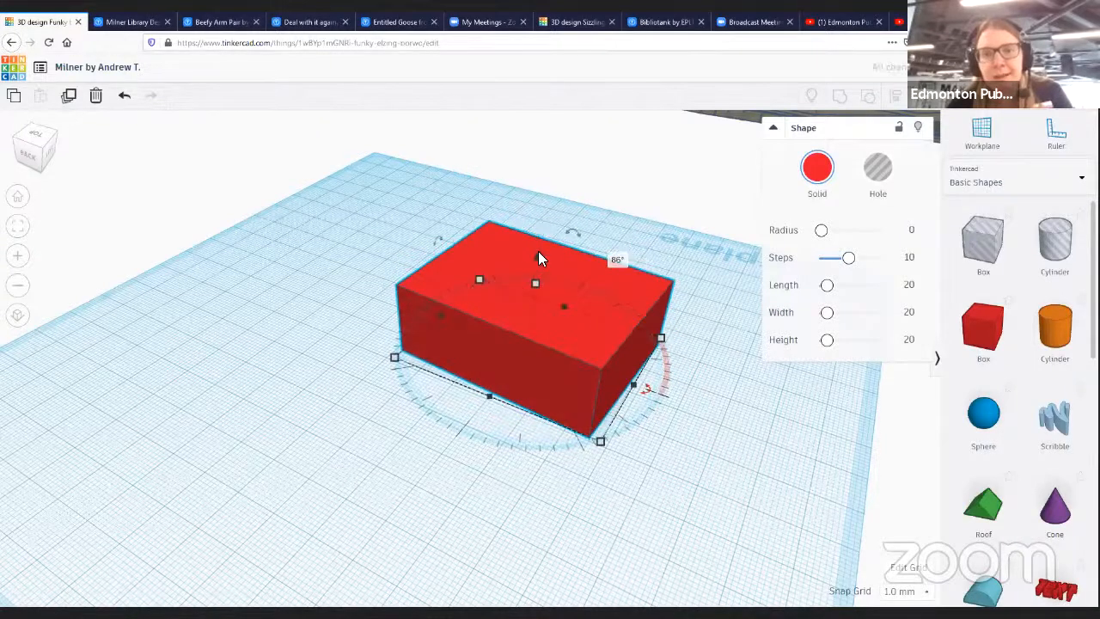
# - Move the box and lower it back down onto the workplane
pyautogui.moveTo(537, 258); pyautogui.dragTo(545, 162)
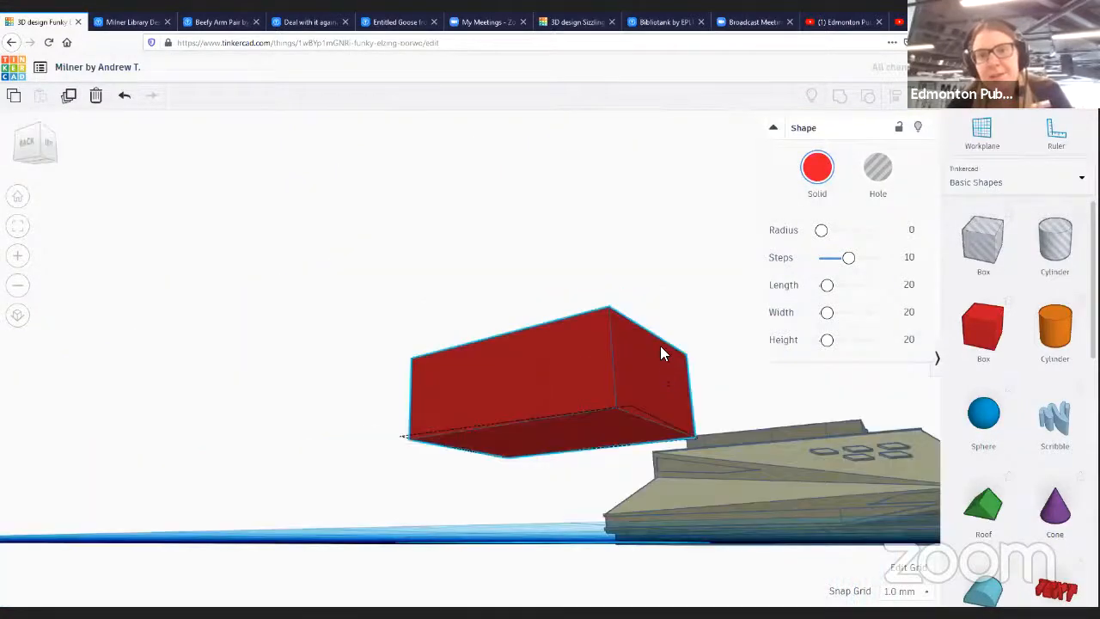
pyautogui.moveTo(659, 352); pyautogui.dragTo(751, 366, button='right')
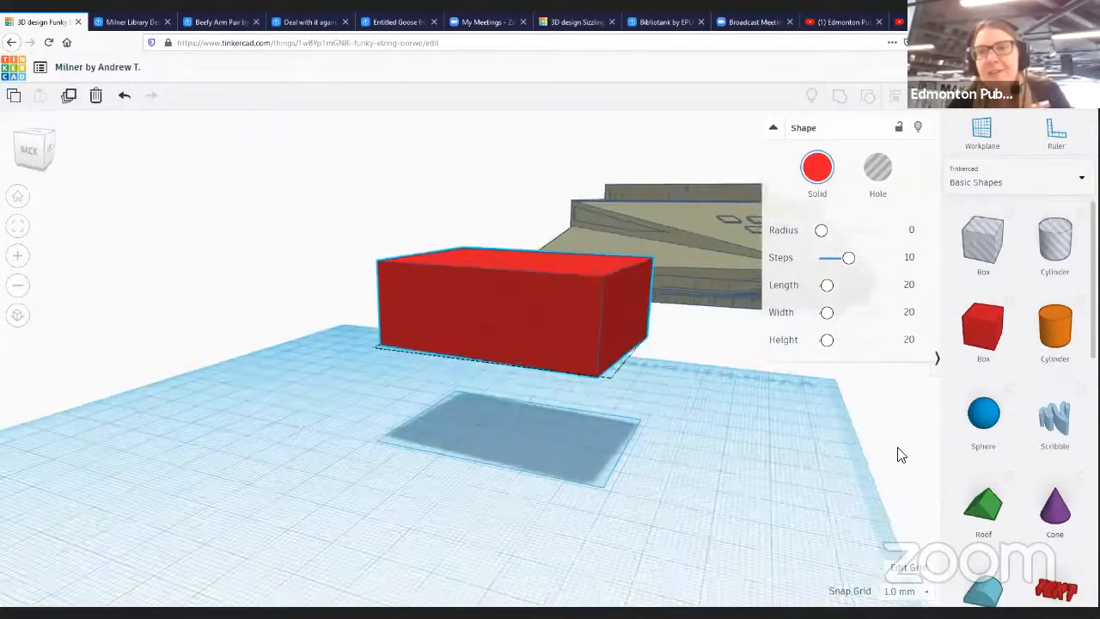
pyautogui.moveTo(899, 454); pyautogui.dragTo(725, 447, button='right')
pyautogui.moveTo(648, 484); pyautogui.dragTo(437, 390, button='right')
pyautogui.moveTo(455, 233); pyautogui.dragTo(427, 340, button='right')
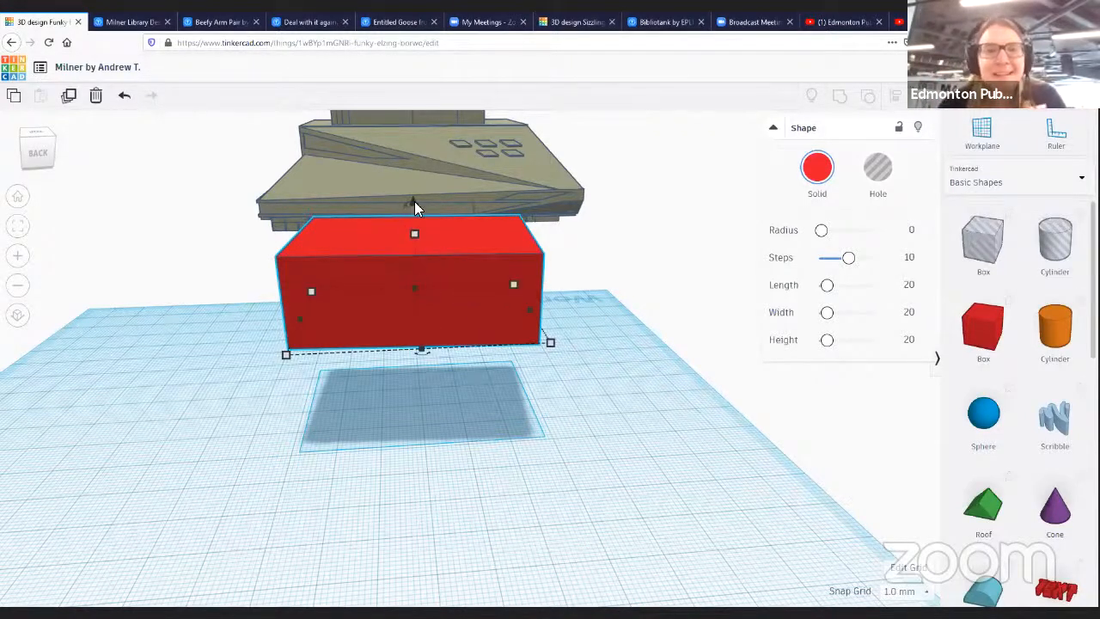
pyautogui.moveTo(414, 204); pyautogui.dragTo(459, 364)
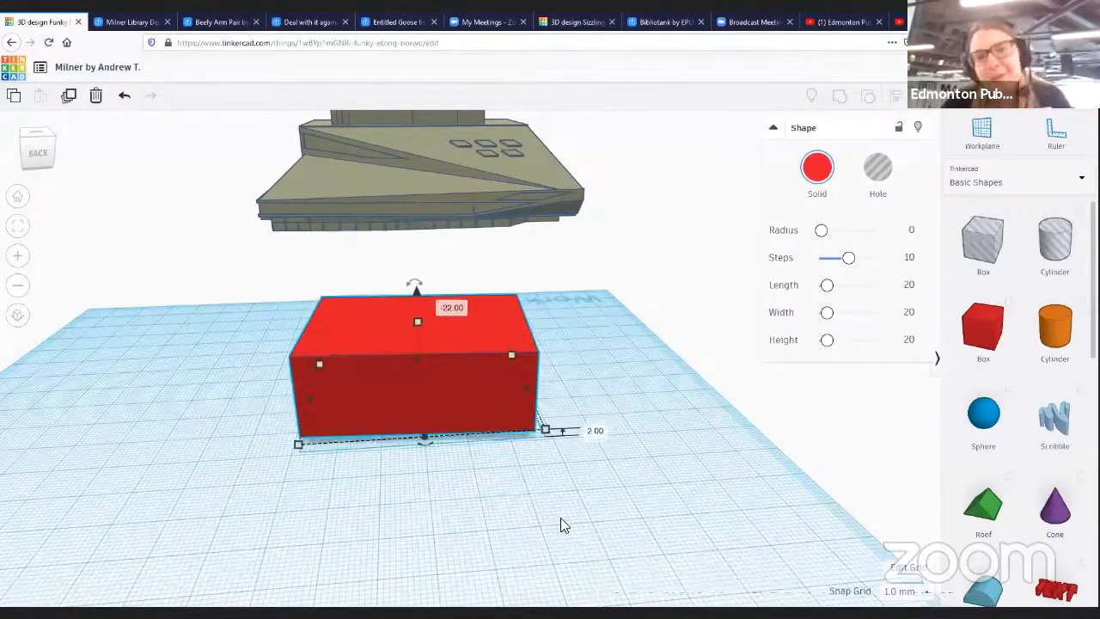
pyautogui.moveTo(540, 505); pyautogui.dragTo(476, 413, button='right')
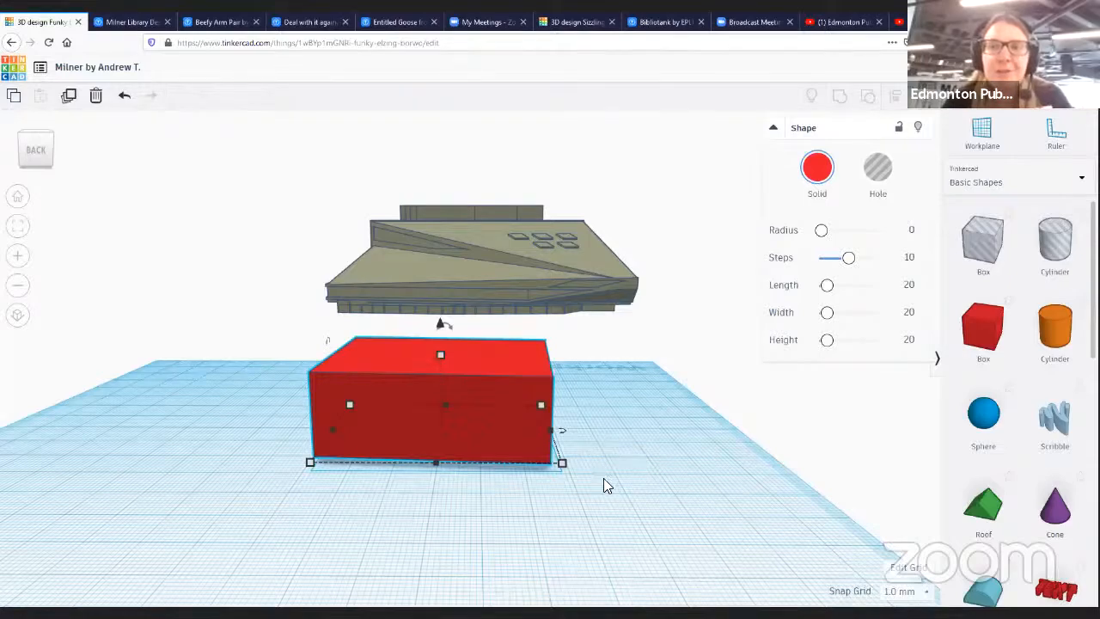
pyautogui.moveTo(594, 486); pyautogui.dragTo(581, 450, button='right')
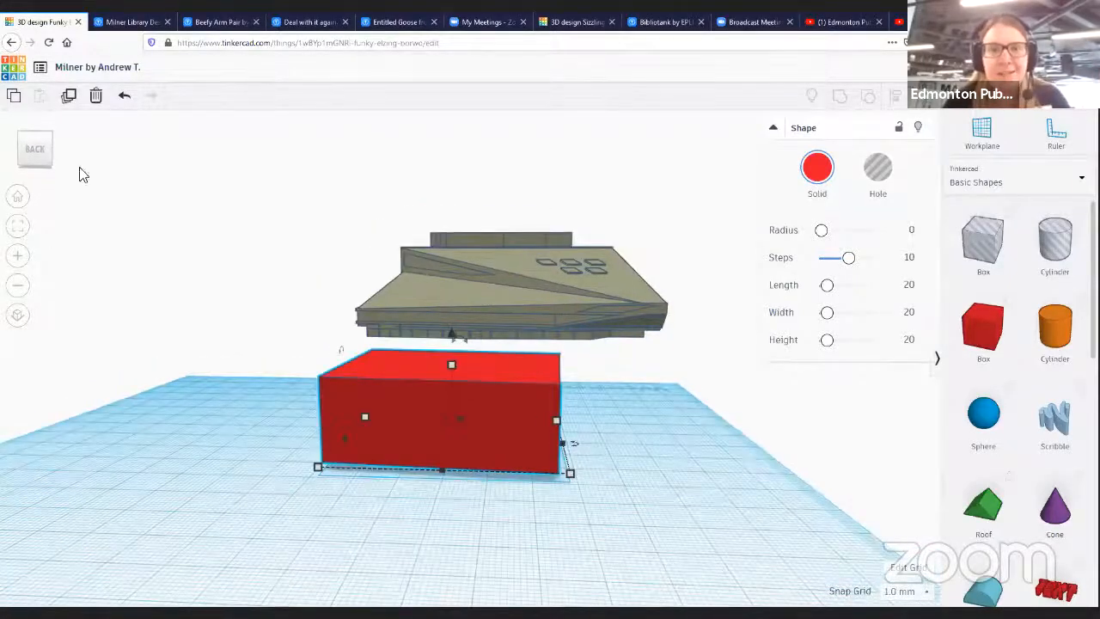
pyautogui.moveTo(449, 334); pyautogui.dragTo(452, 342)
# - Place a cylinder hole on the top face of the box
pyautogui.moveTo(671, 488); pyautogui.dragTo(356, 484, button='right')
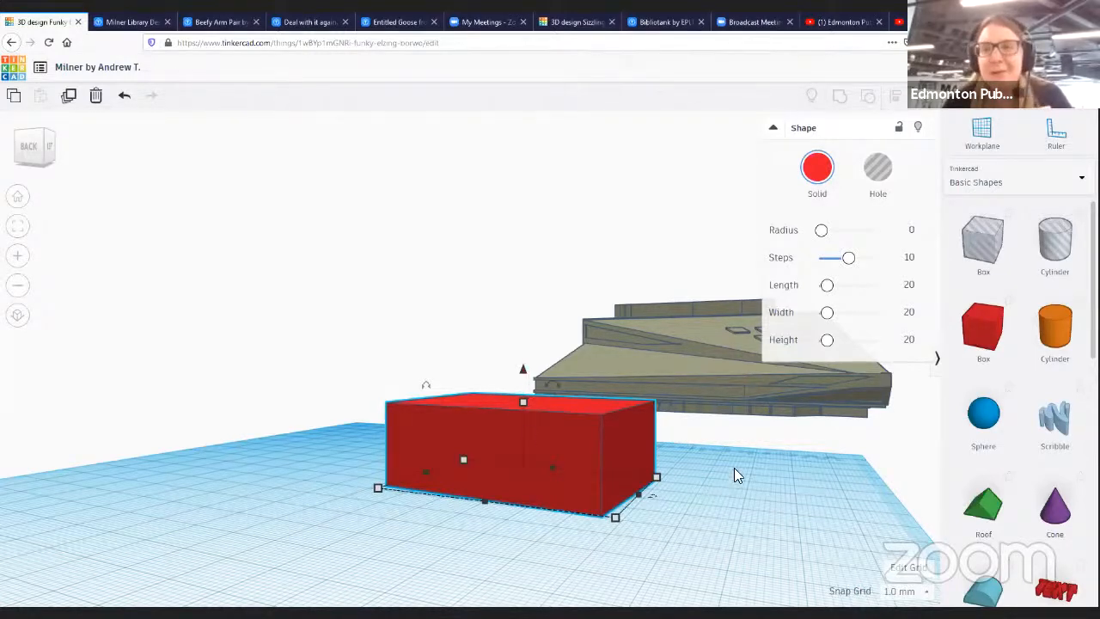
pyautogui.moveTo(697, 487); pyautogui.dragTo(784, 521, button='right')
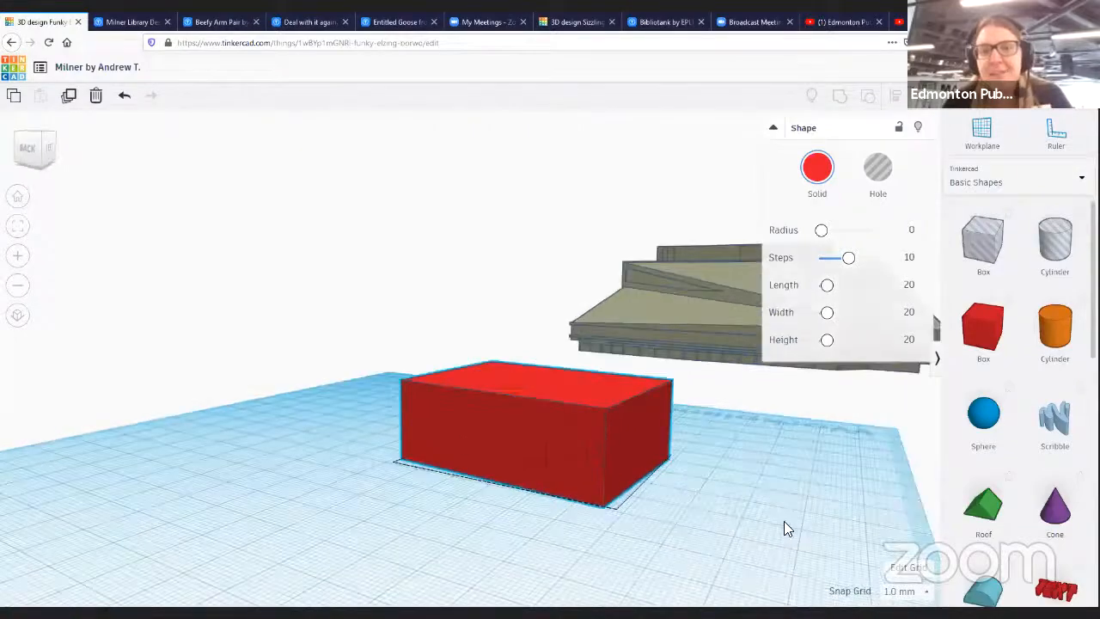
pyautogui.moveTo(516, 331); pyautogui.dragTo(843, 378, button='right')
pyautogui.moveTo(1030, 310); pyautogui.dragTo(898, 348, button='right')
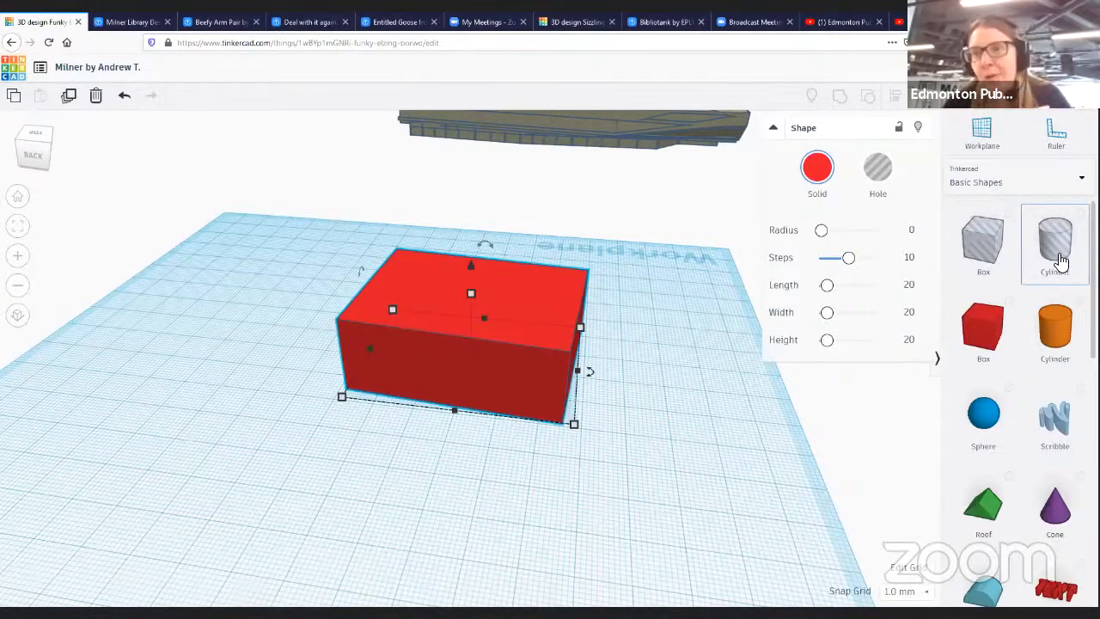
pyautogui.moveTo(1052, 272); pyautogui.dragTo(457, 361)
pyautogui.click(474, 286)
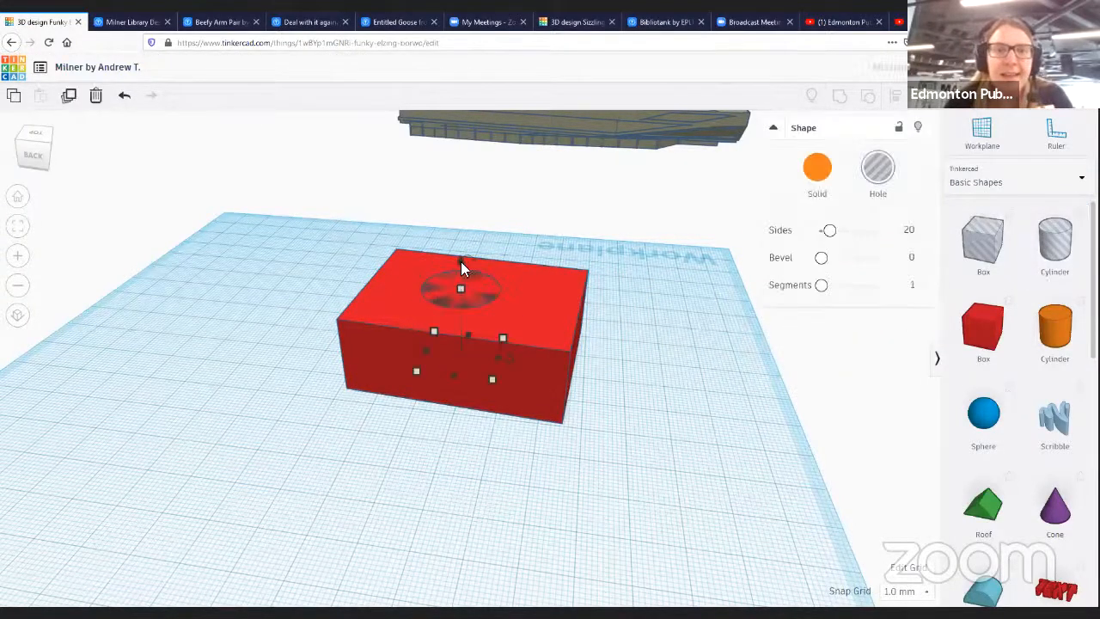
# - Add a cone and move it onto the top of the box beside the cylinder hole
pyautogui.click(483, 306)
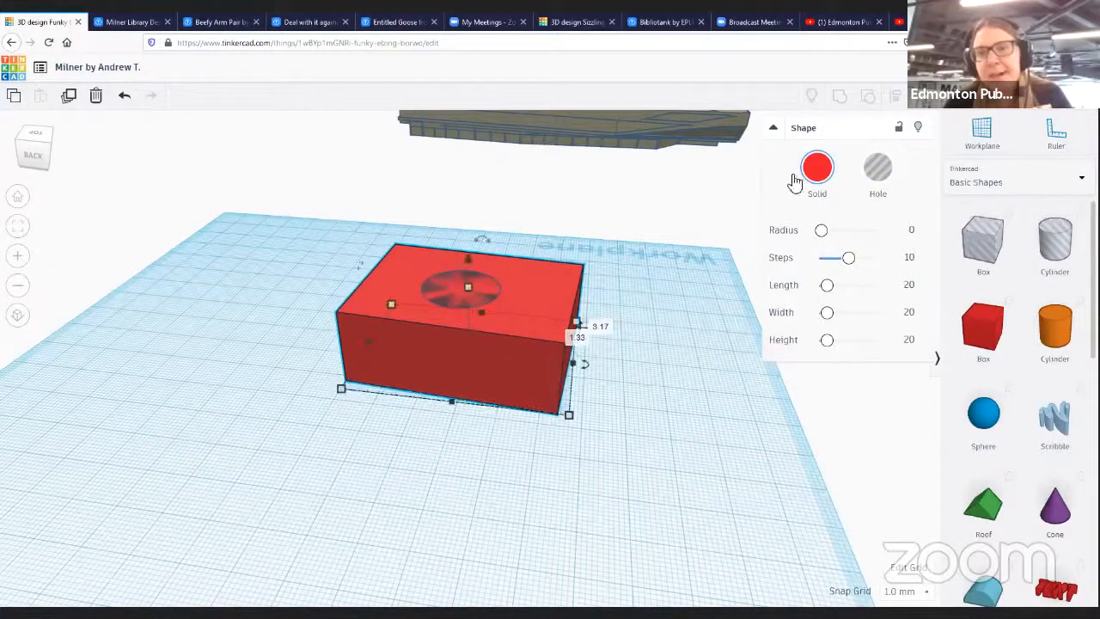
pyautogui.click(1058, 526)
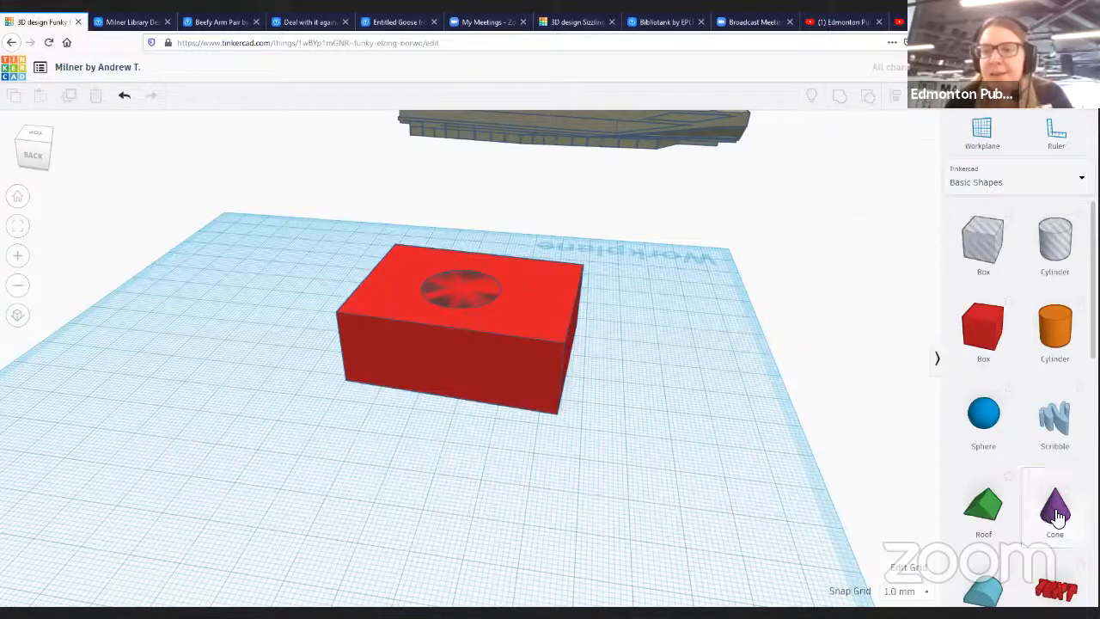
pyautogui.click(545, 393)
pyautogui.click(563, 396)
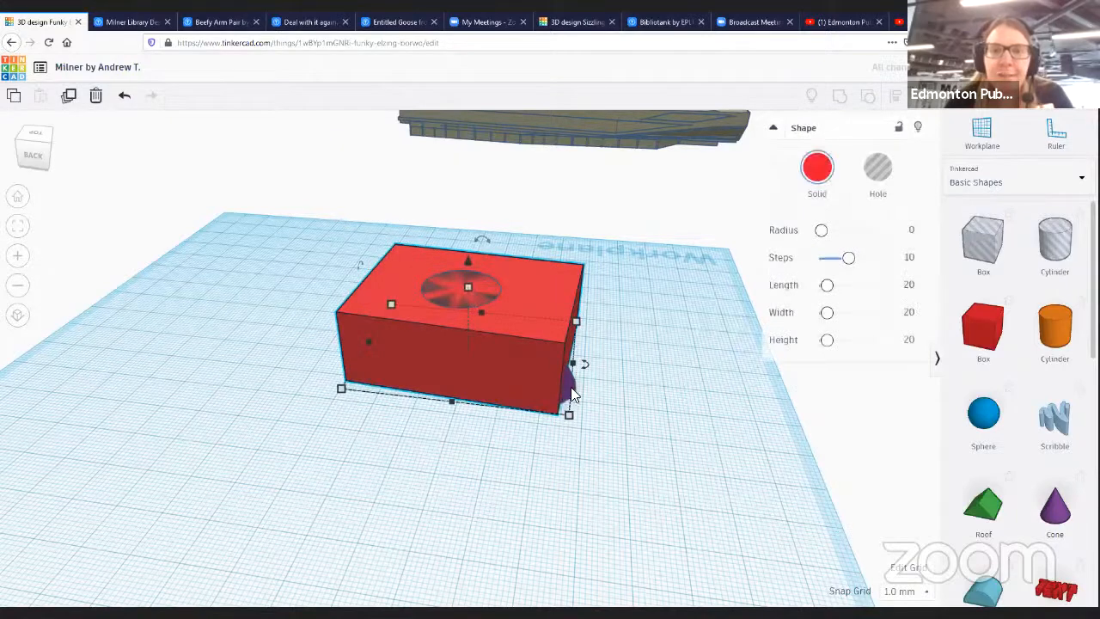
pyautogui.click(572, 392)
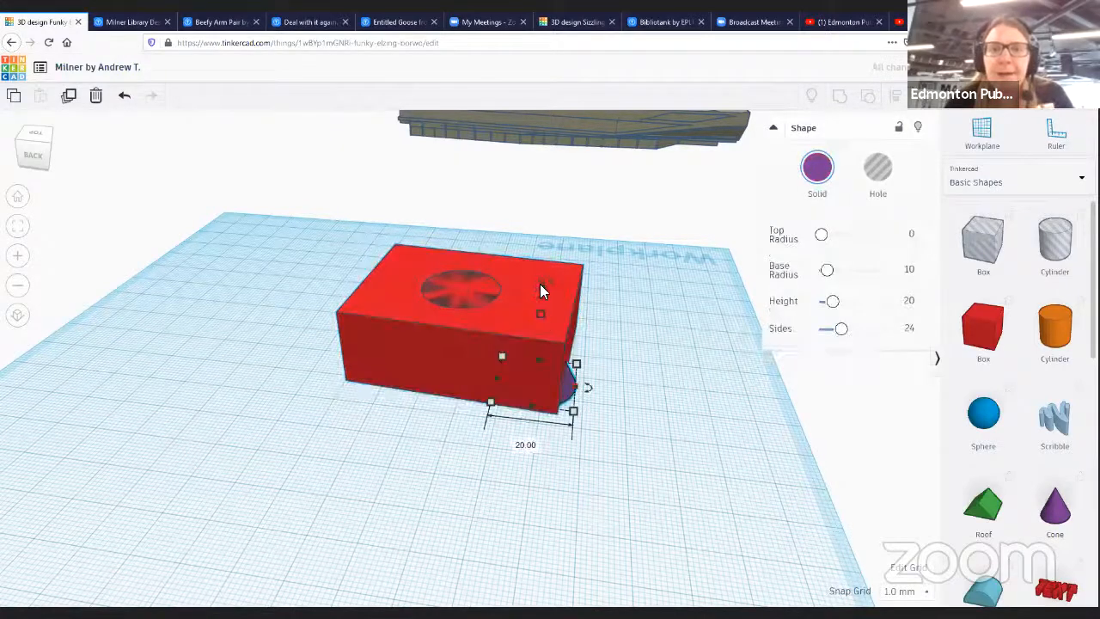
pyautogui.moveTo(542, 289); pyautogui.dragTo(545, 247)
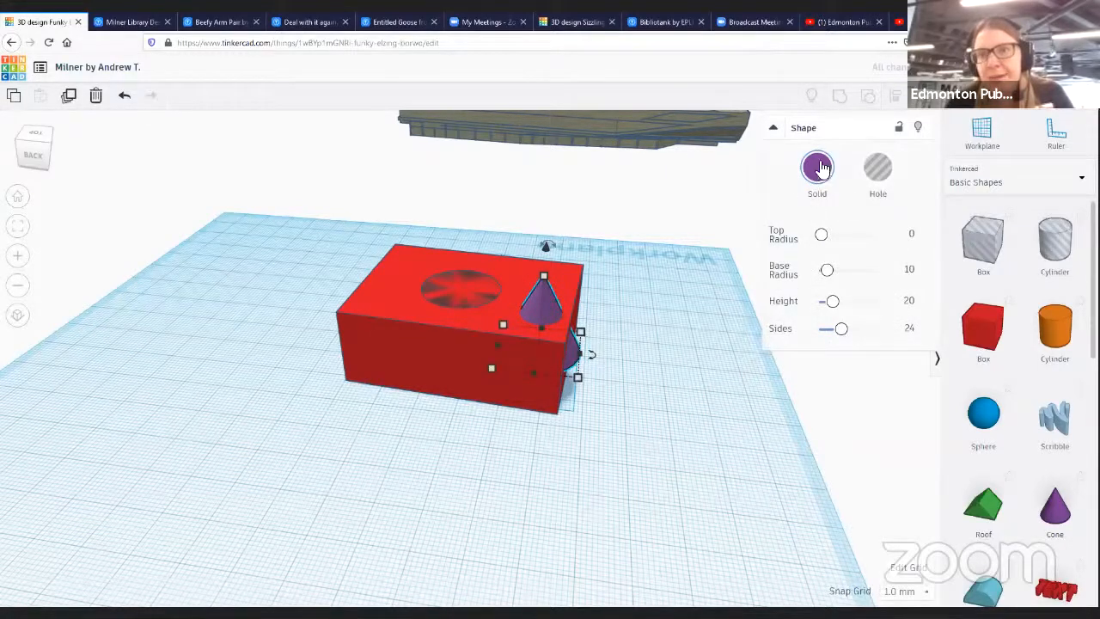
# - Turn the cone into a hole
pyautogui.click(882, 176)
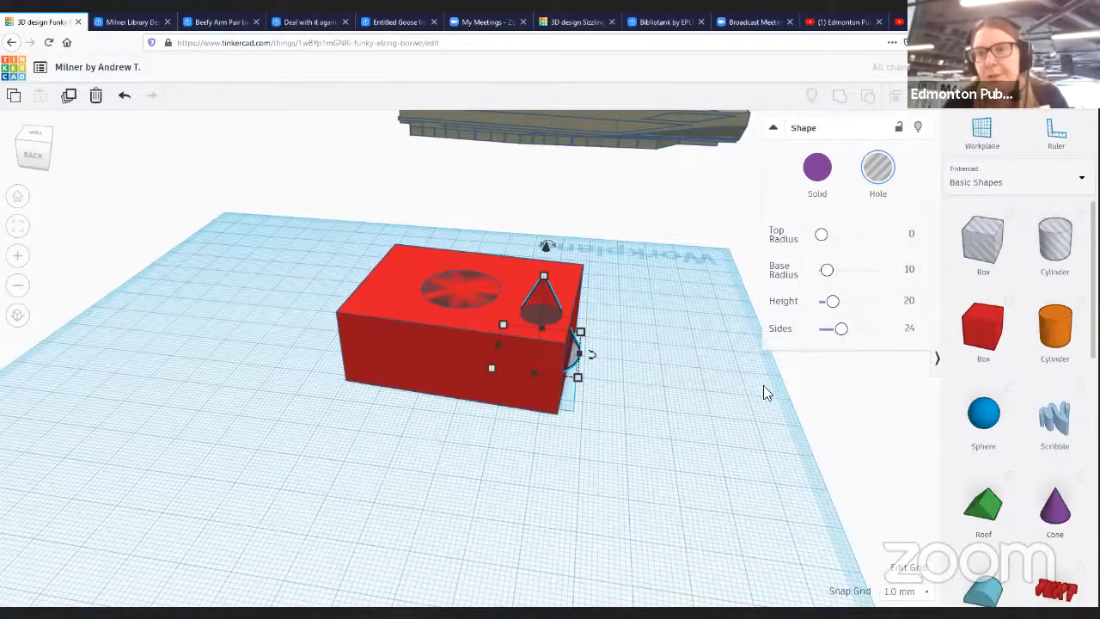
pyautogui.moveTo(533, 430); pyautogui.dragTo(581, 444, button='right')
pyautogui.moveTo(678, 443); pyautogui.dragTo(747, 545, button='right')
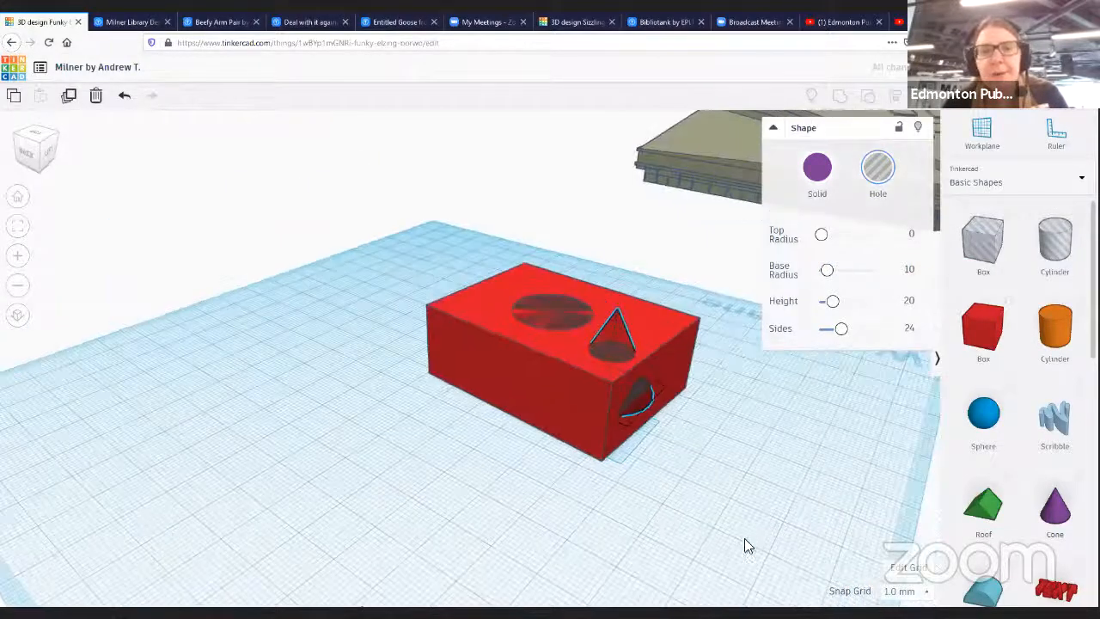
# - Select the box together with both holes and group them to cut the holes
pyautogui.moveTo(552, 400); pyautogui.dragTo(378, 282, button='right')
pyautogui.moveTo(375, 274); pyautogui.dragTo(263, 274)
pyautogui.moveTo(573, 419); pyautogui.dragTo(616, 379)
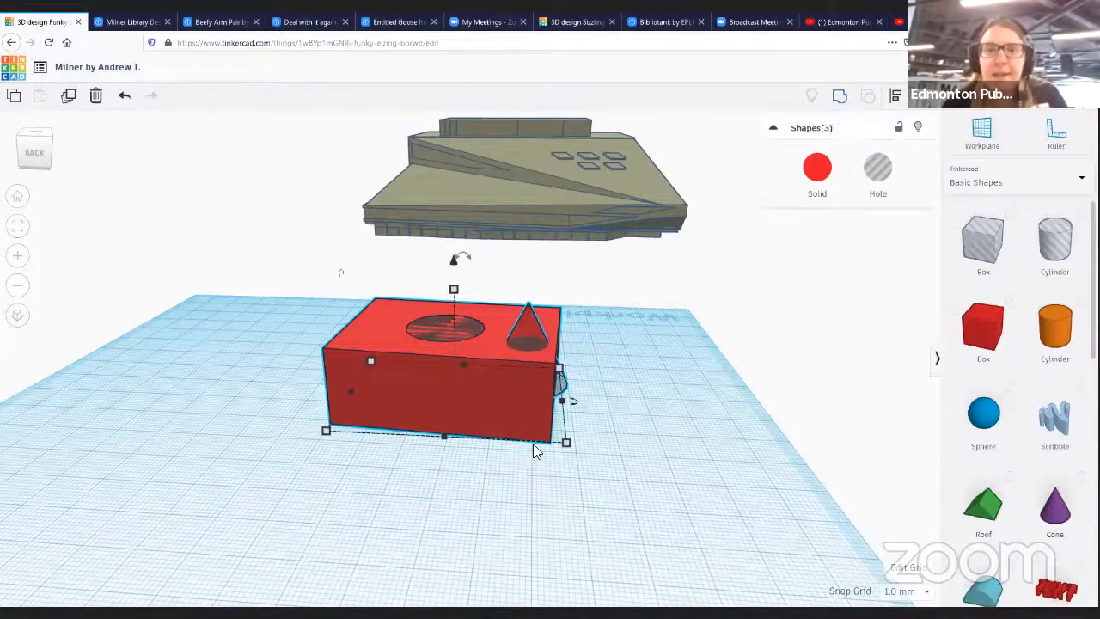
pyautogui.hotkey('ctrl', 'g')
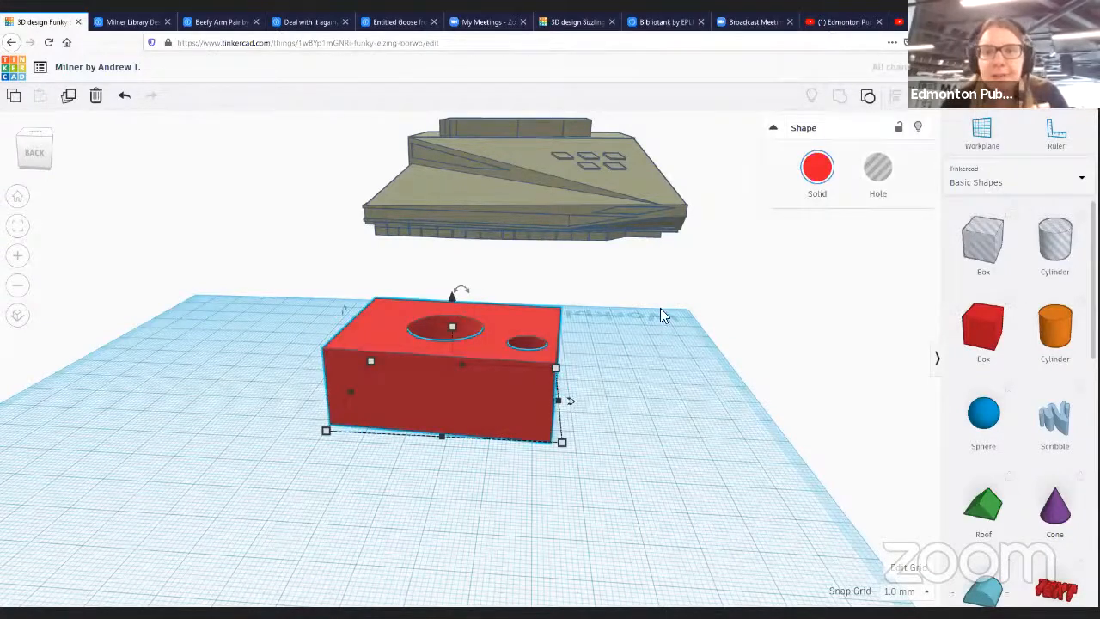
# - Orbit around the grouped box to examine the cut holes from different angles
pyautogui.moveTo(620, 380); pyautogui.dragTo(619, 387, button='right')
pyautogui.moveTo(574, 342); pyautogui.dragTo(712, 398, button='right')
pyautogui.moveTo(710, 347)
pyautogui.mouseDown(button='right')
pyautogui.moveTo(696, 372)
pyautogui.moveTo(700, 361)
pyautogui.mouseUp(button='right')
pyautogui.moveTo(664, 395); pyautogui.dragTo(575, 386, button='right')
pyautogui.moveTo(509, 302); pyautogui.dragTo(698, 351, button='right')
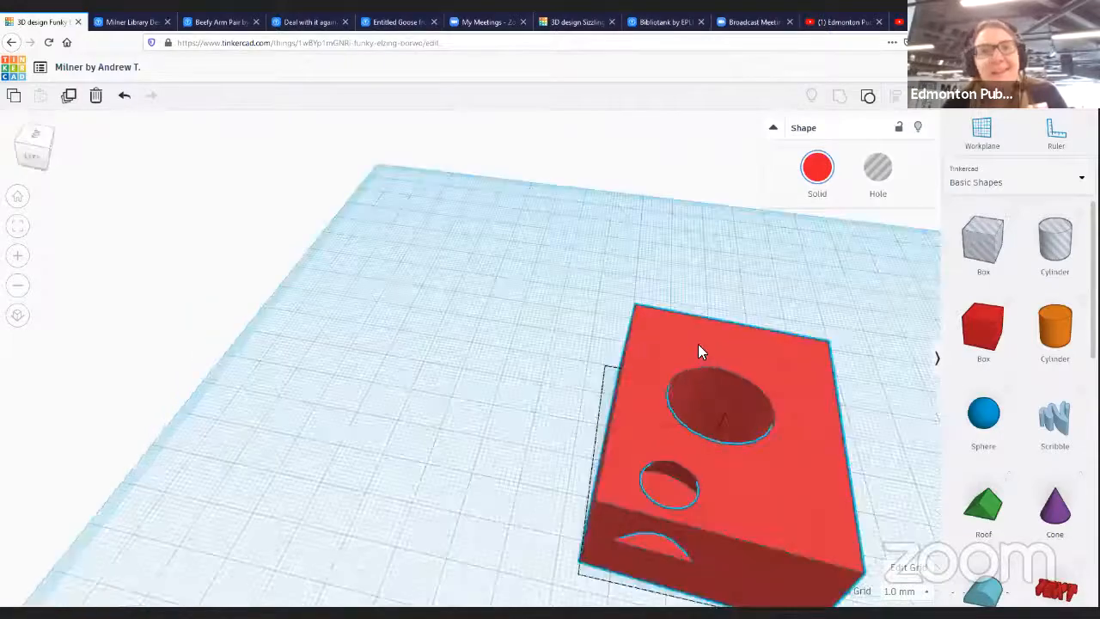
pyautogui.press('f')
pyautogui.moveTo(605, 351); pyautogui.dragTo(578, 328, button='right')
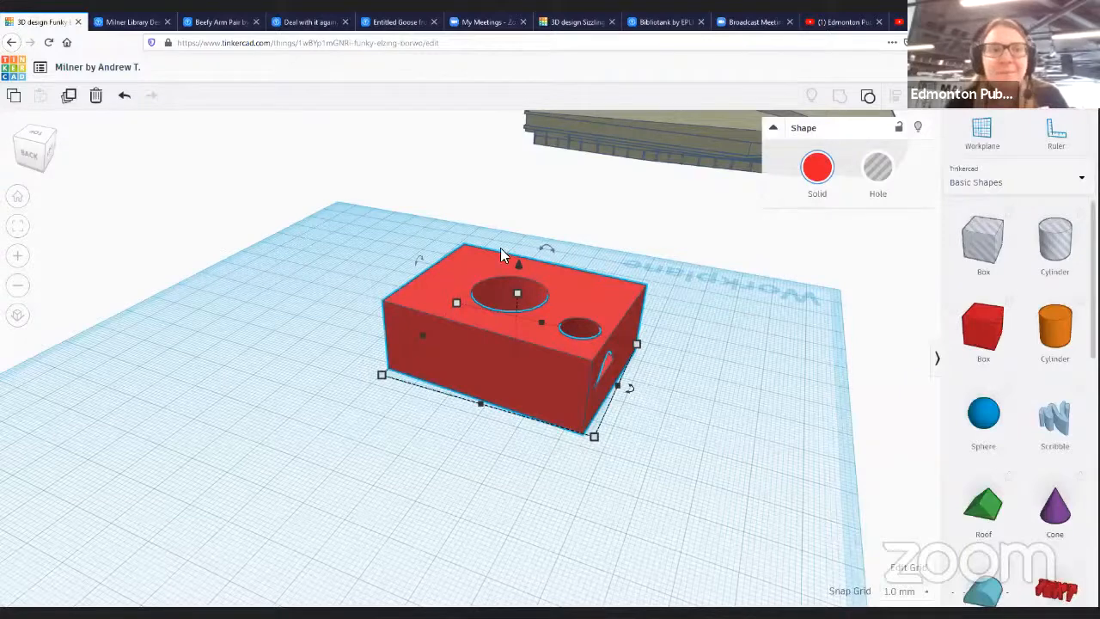
pyautogui.moveTo(509, 361); pyautogui.dragTo(390, 354)
pyautogui.moveTo(444, 380); pyautogui.dragTo(487, 385)
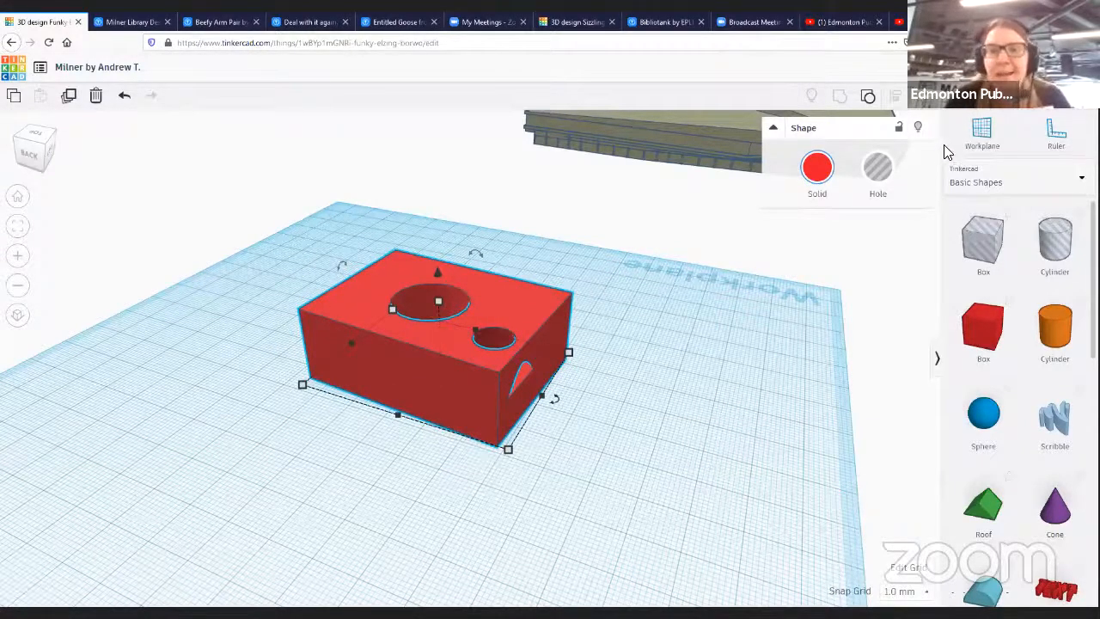
# - Delete the grouped box, then select the library building and move it back toward the workplane
pyautogui.press('Delete')
pyautogui.click(776, 152)
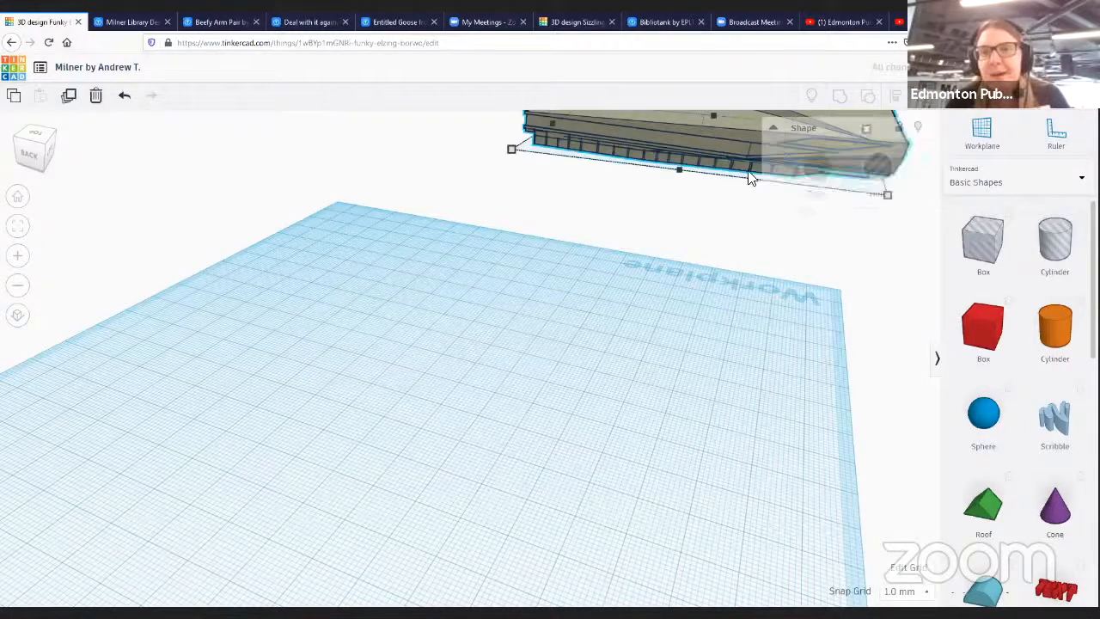
pyautogui.scroll(3, 511, 313)
pyautogui.moveTo(510, 314); pyautogui.dragTo(381, 442, button='right')
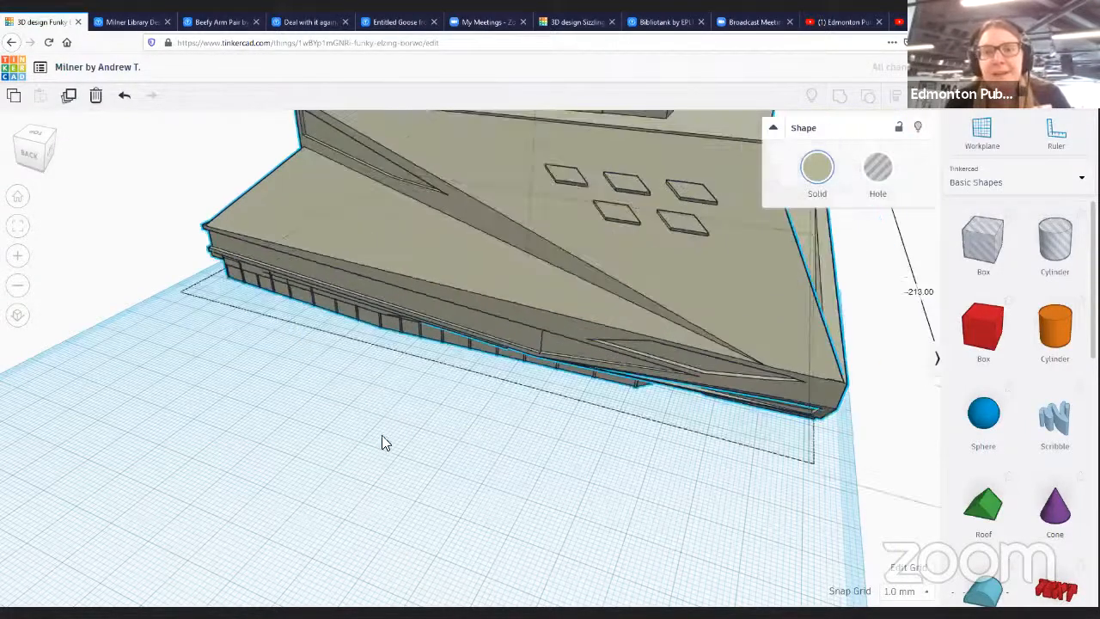
pyautogui.scroll(5, 501, 404)
pyautogui.scroll(-5, 506, 385)
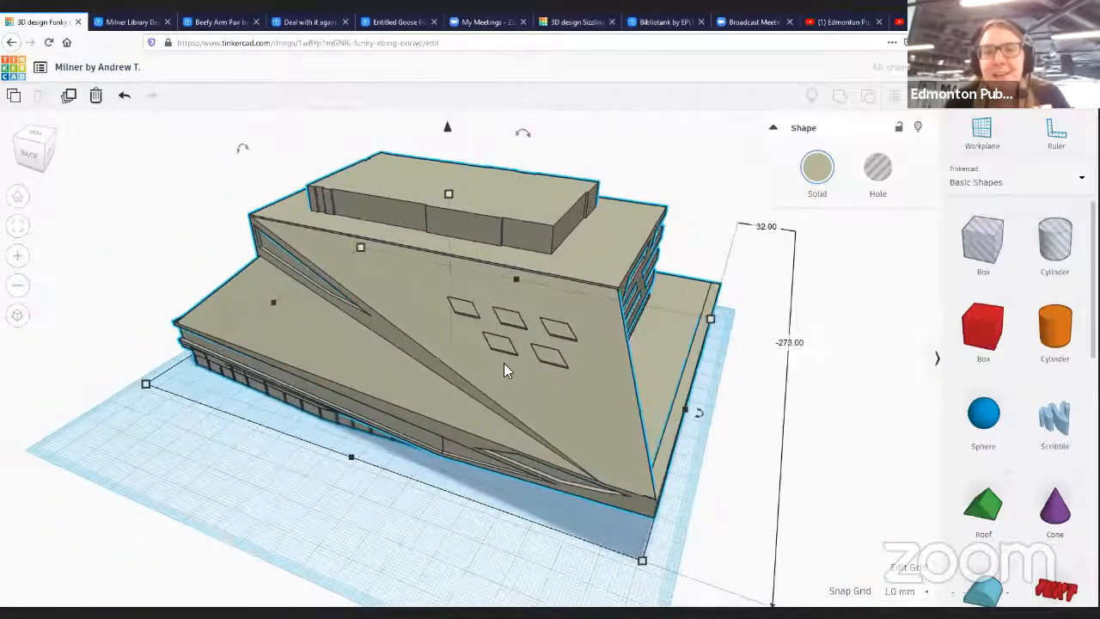
# - Shift the library building slightly, then place a heart shape from Basic Shapes onto its upper roof
pyautogui.moveTo(503, 362); pyautogui.dragTo(929, 344, button='right')
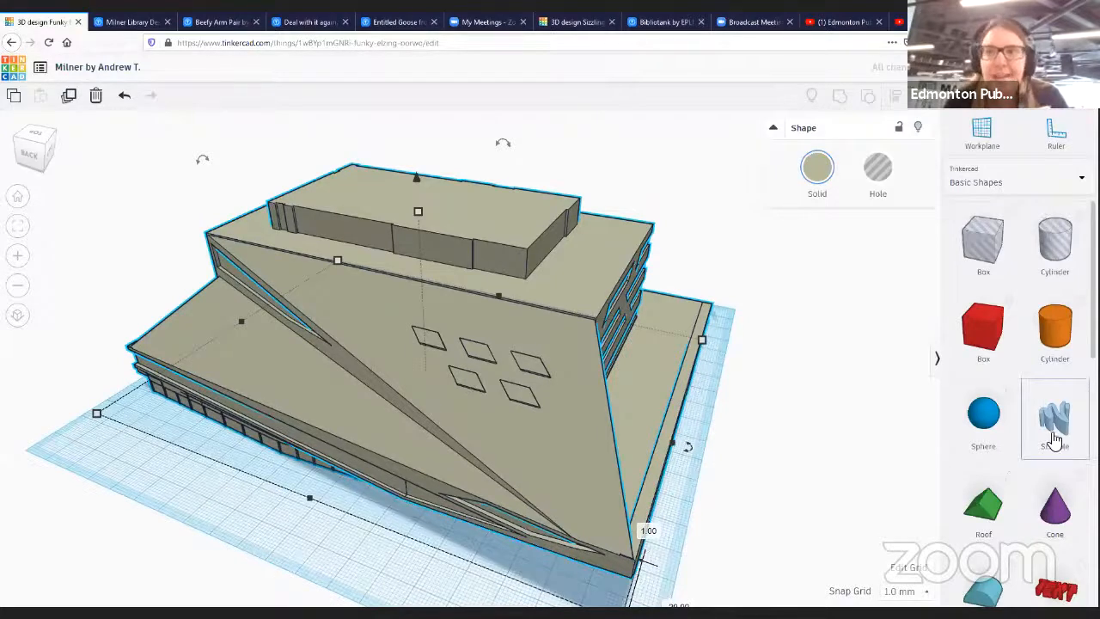
pyautogui.scroll(-1, 1055, 471)
pyautogui.scroll(-5, 1056, 471)
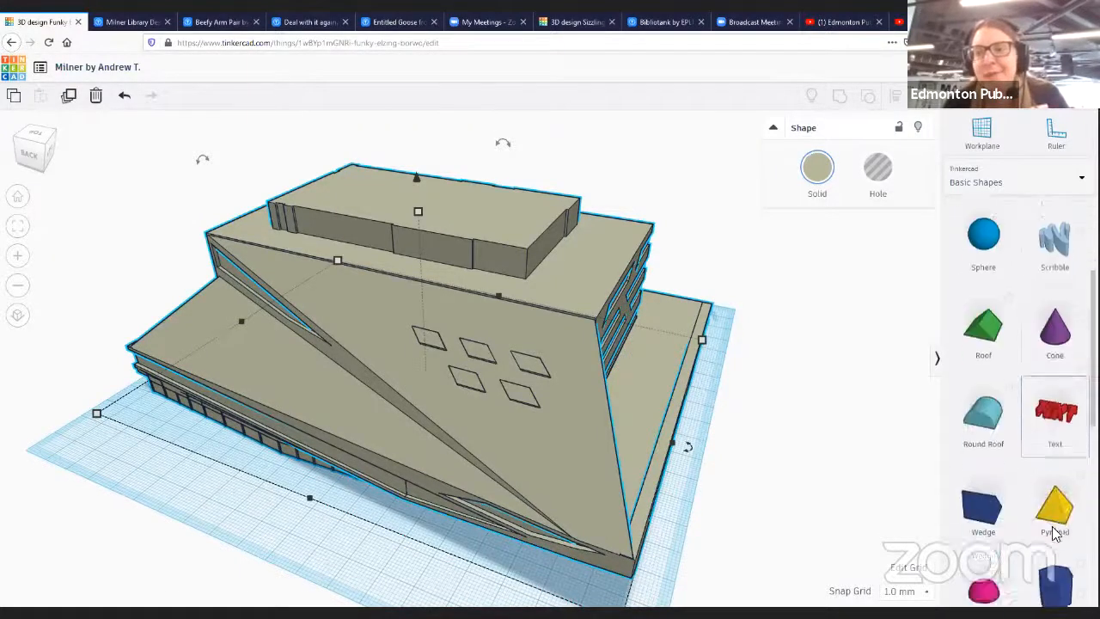
pyautogui.scroll(-1, 1026, 465)
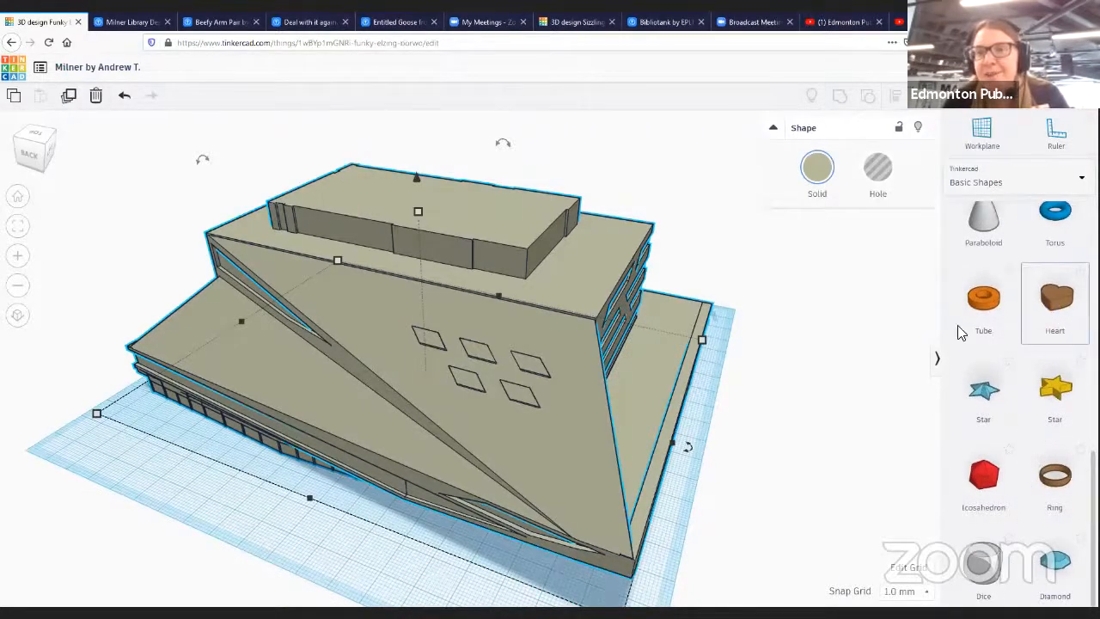
pyautogui.click(722, 347)
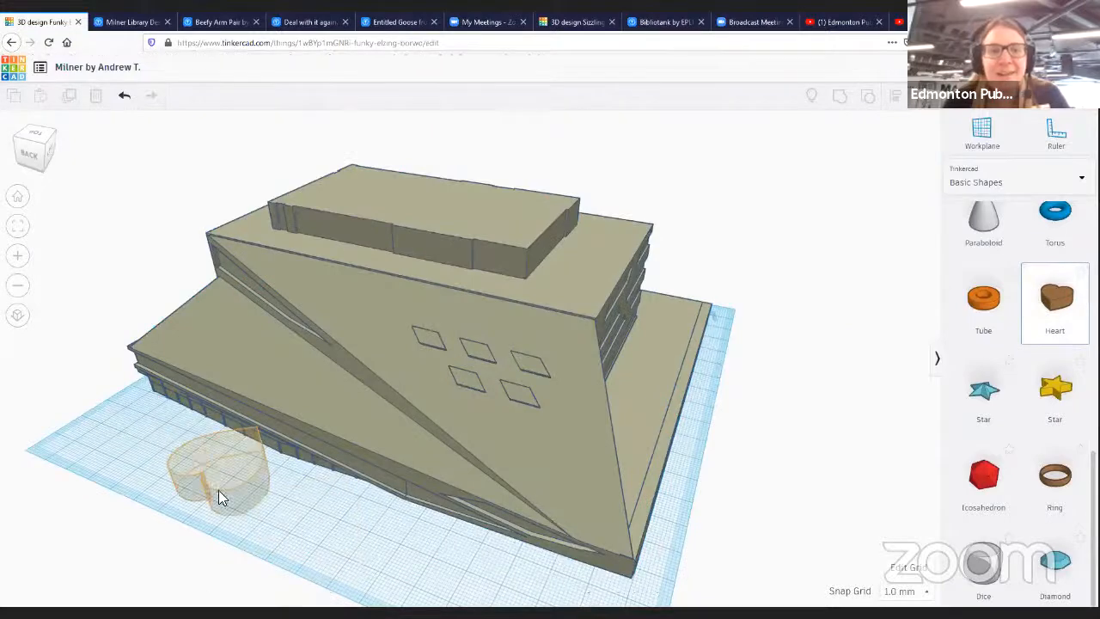
pyautogui.click(215, 449)
pyautogui.moveTo(215, 424); pyautogui.dragTo(431, 220)
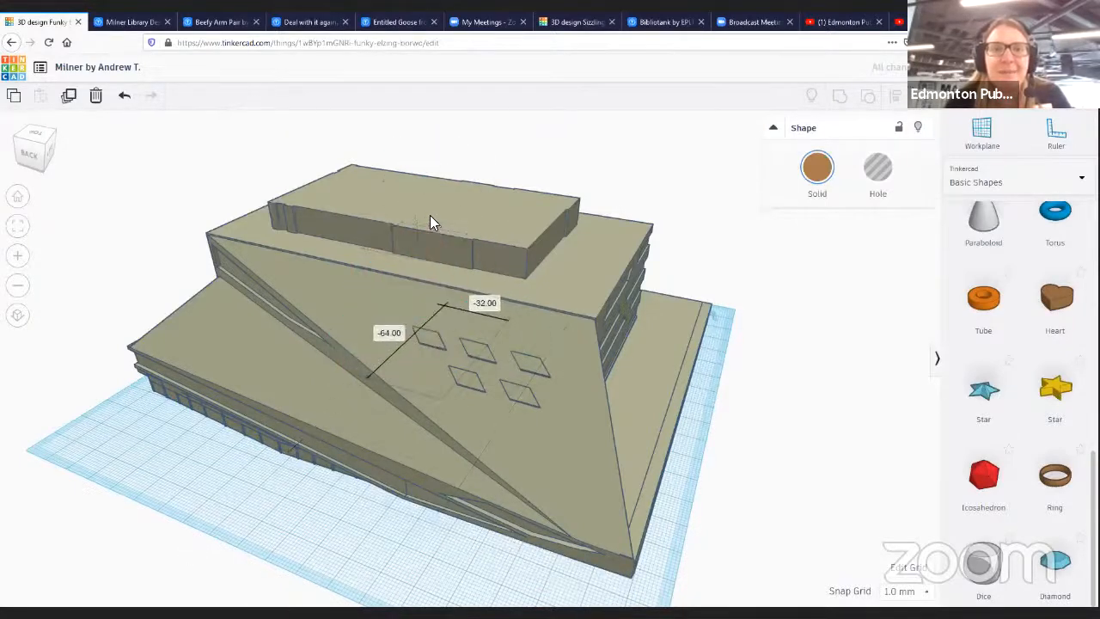
# - Select the heart together with the building and group them so the heart merges onto the roof
pyautogui.moveTo(852, 373); pyautogui.dragTo(421, 232, button='right')
pyautogui.moveTo(422, 228); pyautogui.dragTo(426, 221)
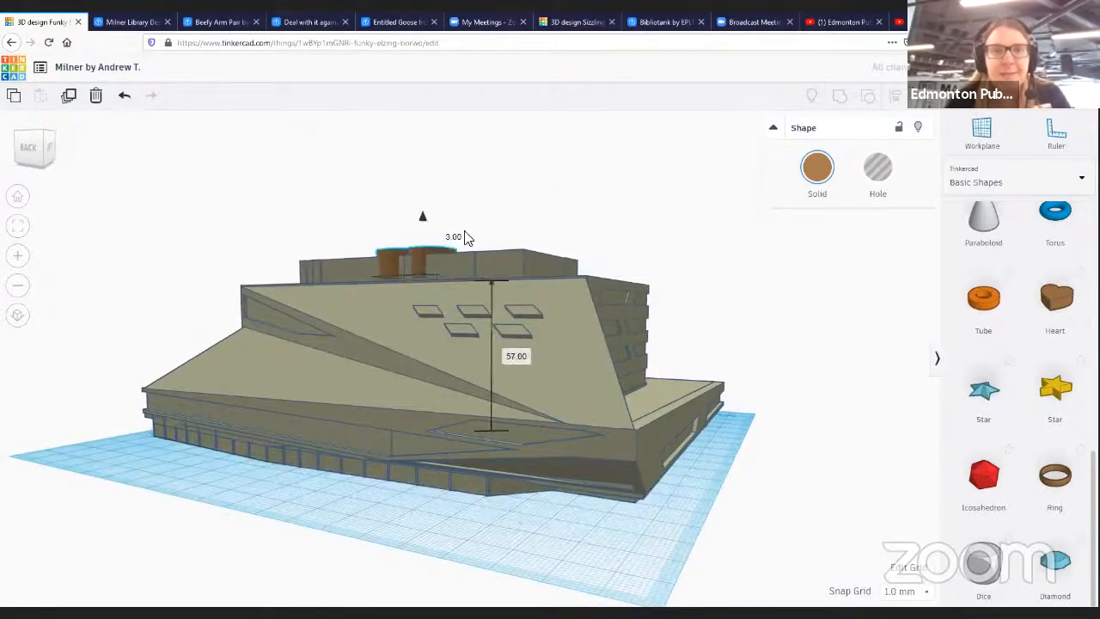
pyautogui.moveTo(478, 213); pyautogui.dragTo(452, 167, button='right')
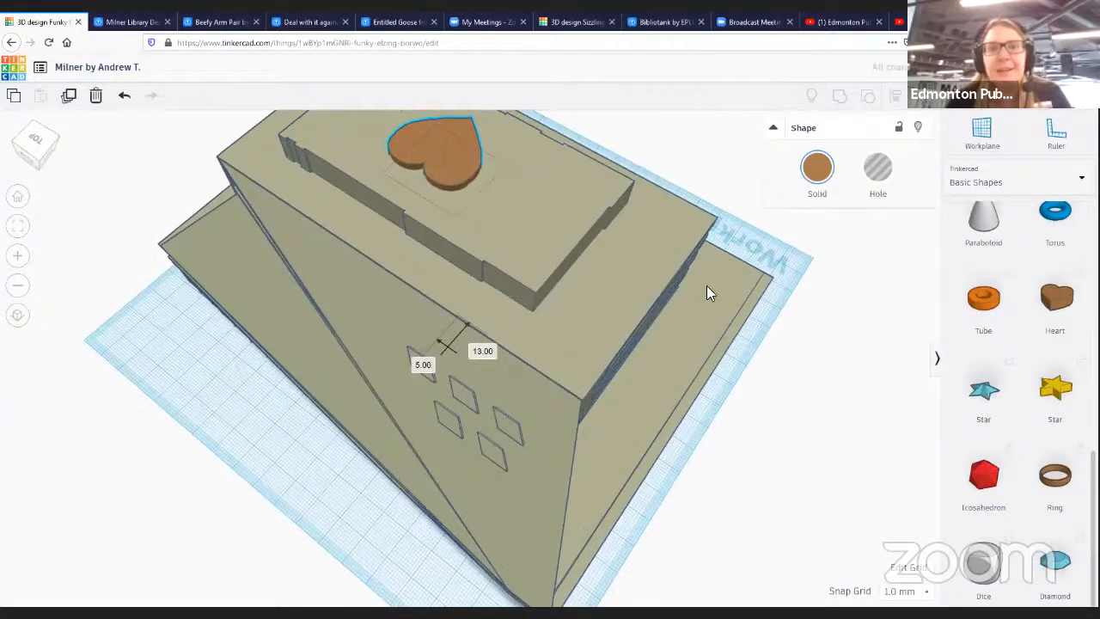
pyautogui.moveTo(706, 286); pyautogui.dragTo(818, 194, button='right')
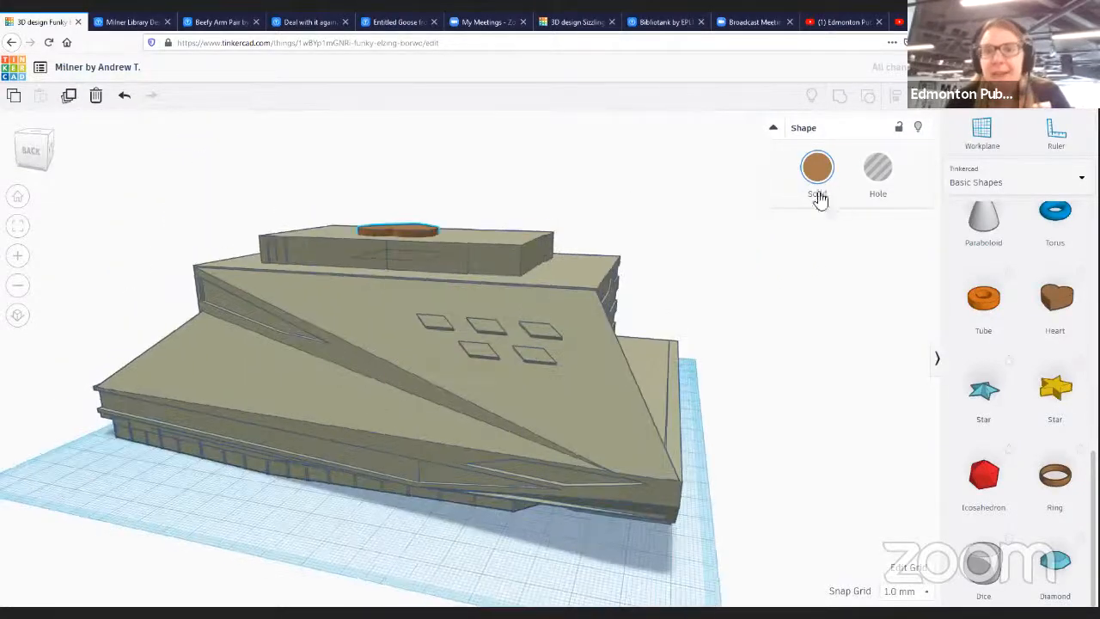
pyautogui.moveTo(146, 142); pyautogui.dragTo(602, 292)
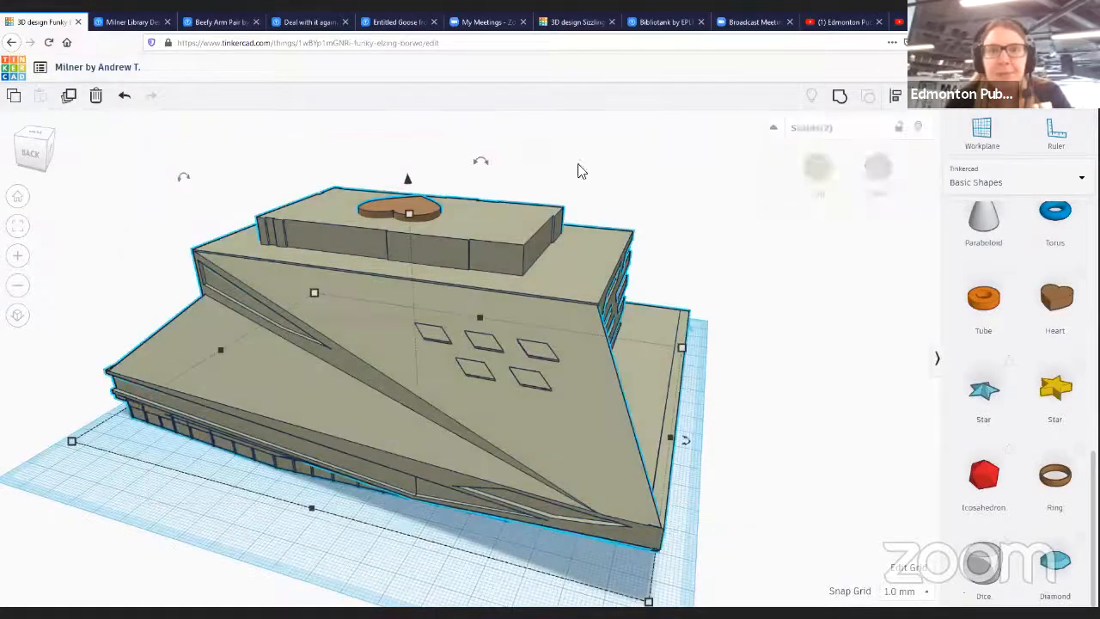
pyautogui.click(849, 97)
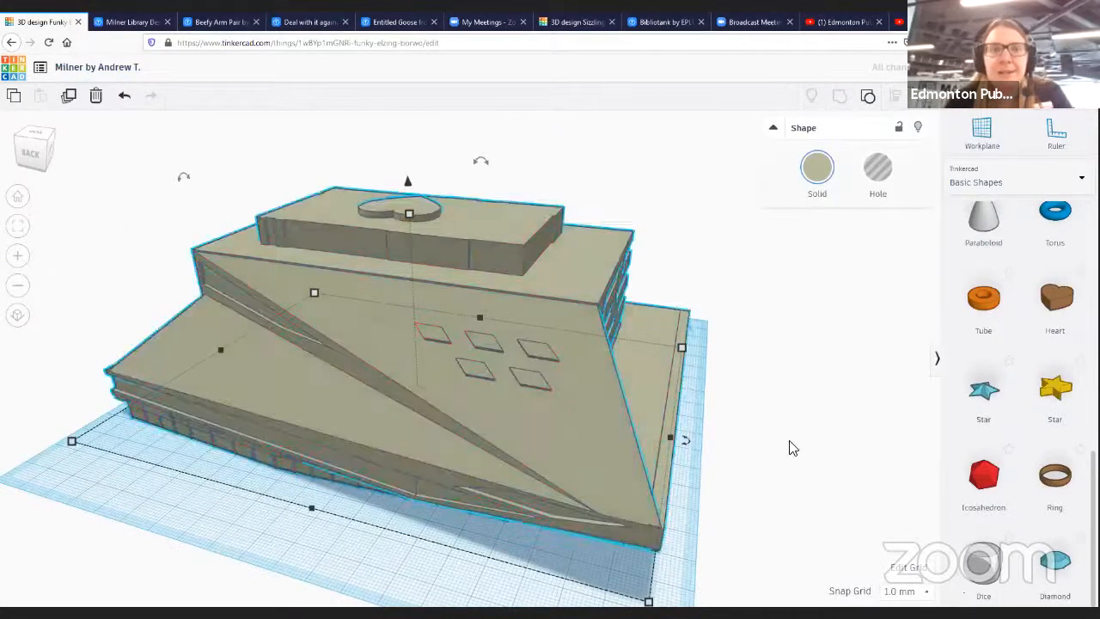
# - Orbit around the grouped building to examine the heart on its roof from different sides
pyautogui.moveTo(723, 438); pyautogui.dragTo(576, 312, button='right')
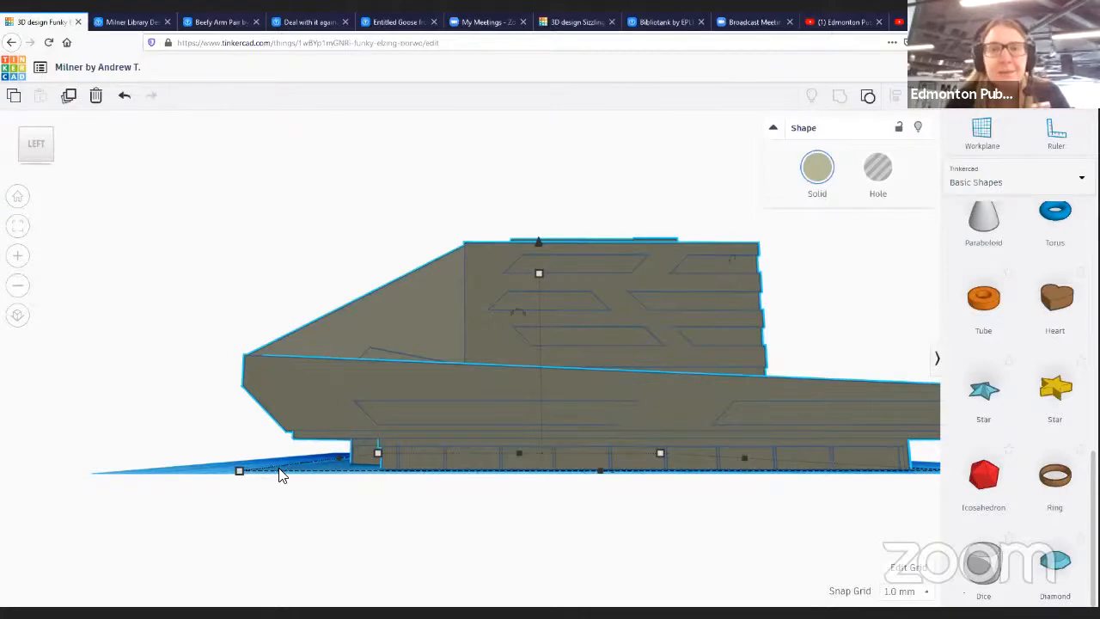
pyautogui.moveTo(286, 470); pyautogui.dragTo(374, 391, button='right')
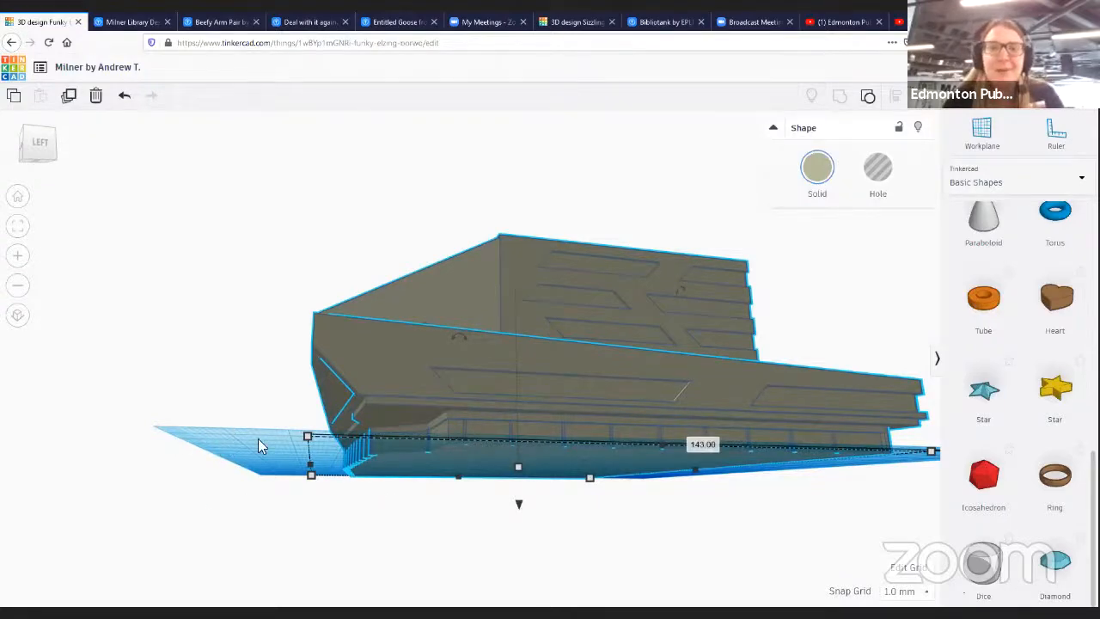
pyautogui.moveTo(260, 446); pyautogui.dragTo(383, 381, button='right')
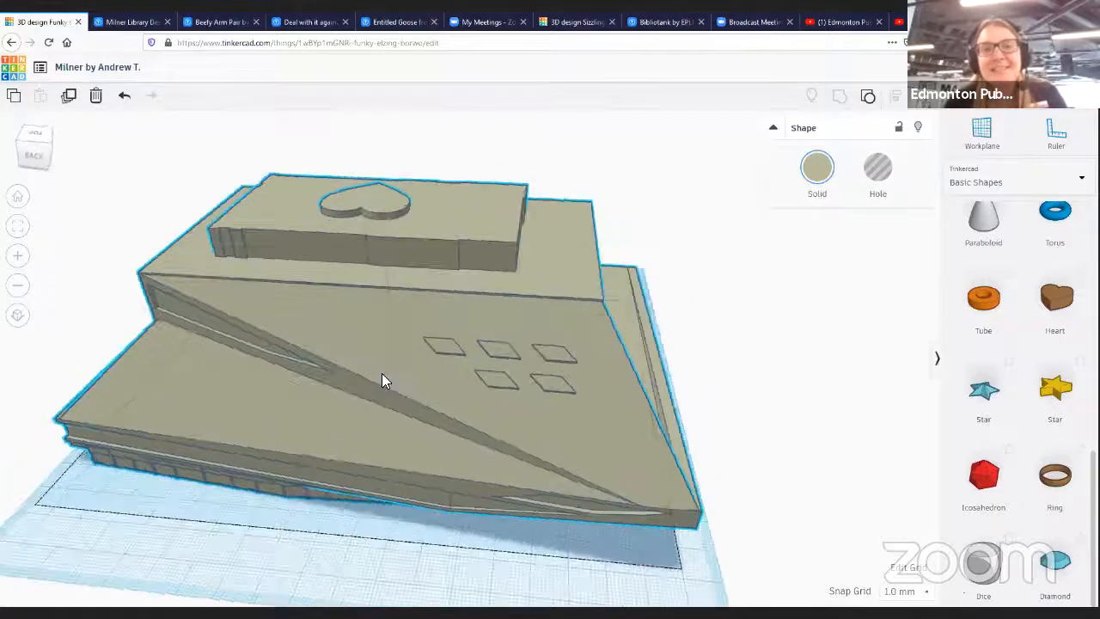
pyautogui.scroll(-5, 436, 263)
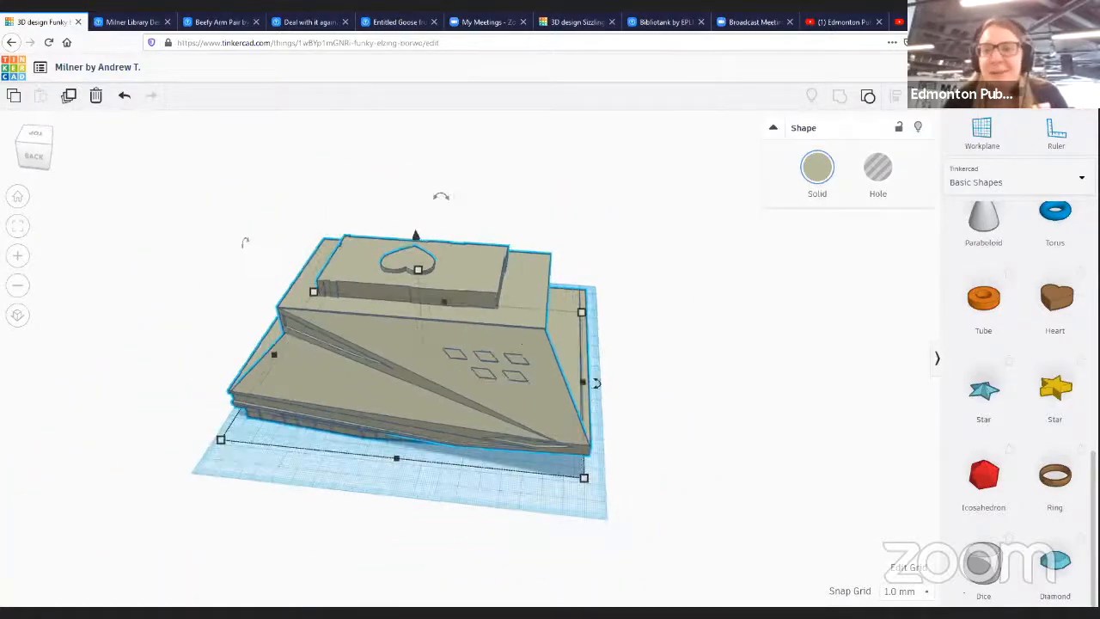
# - Switch the shape library to Dinosaur printables and place the Dino head, rotated -170°, on the building's top roof
pyautogui.scroll(5, 1034, 516)
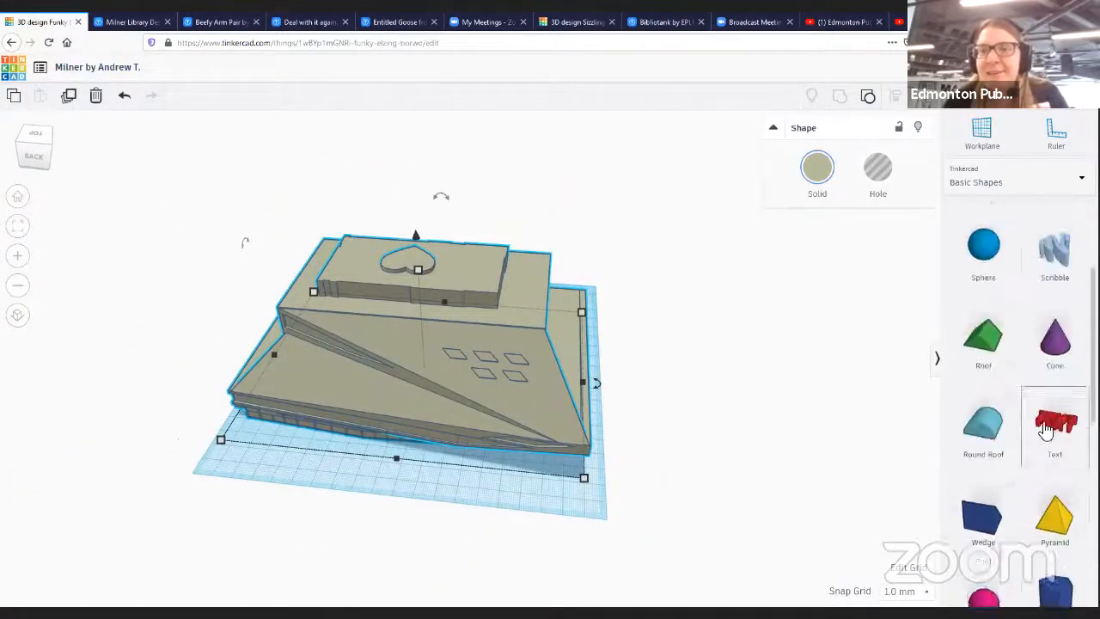
pyautogui.scroll(2, 1046, 430)
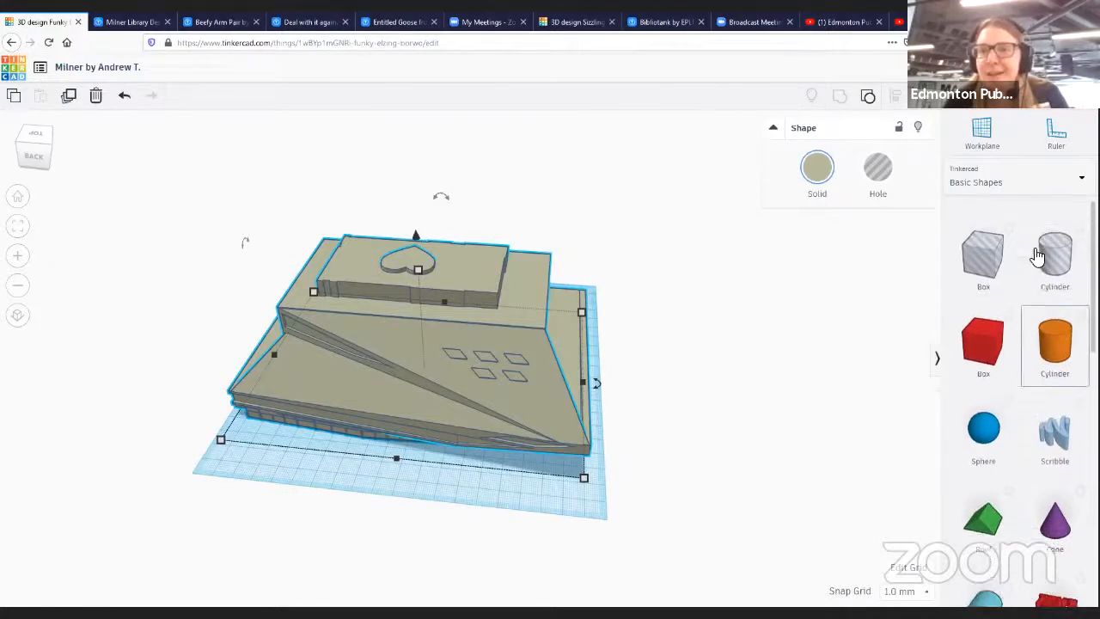
pyautogui.click(1027, 182)
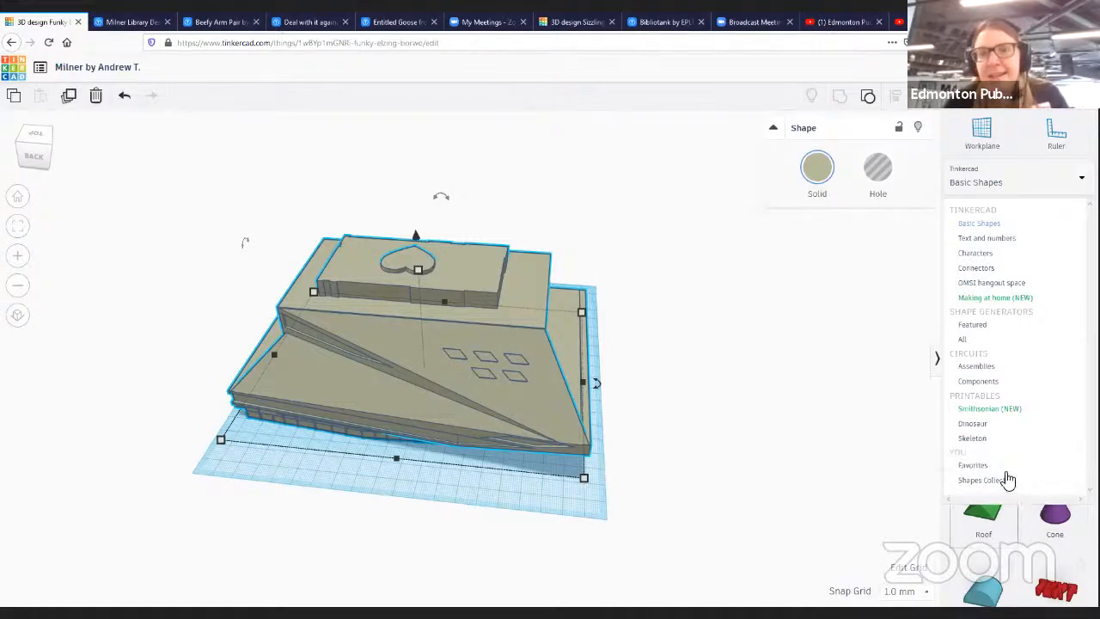
pyautogui.click(972, 423)
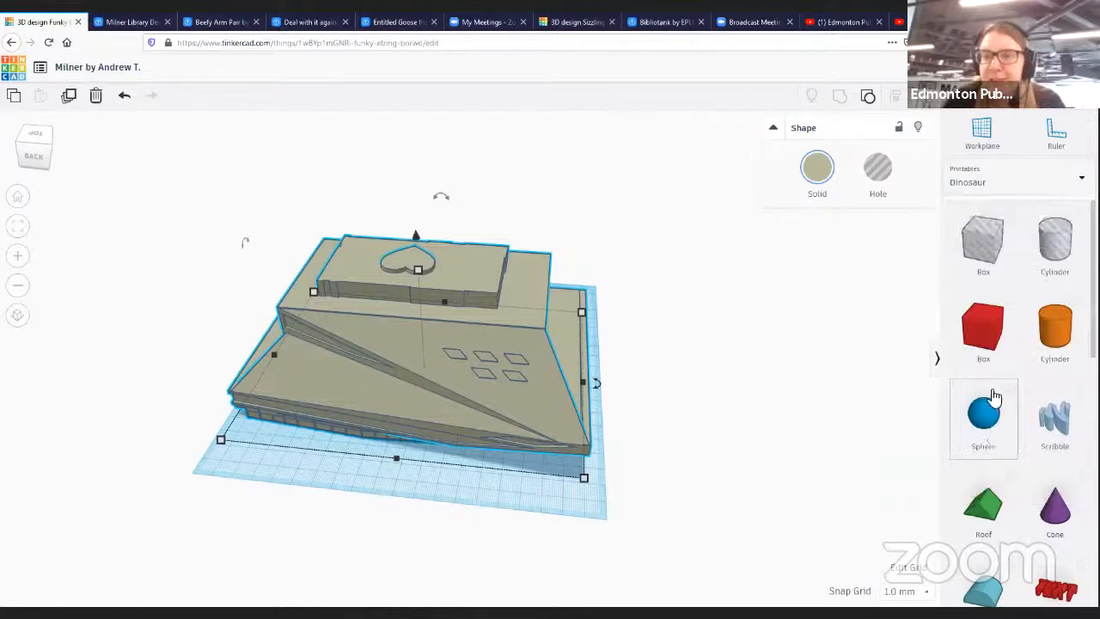
pyautogui.scroll(-5, 1003, 473)
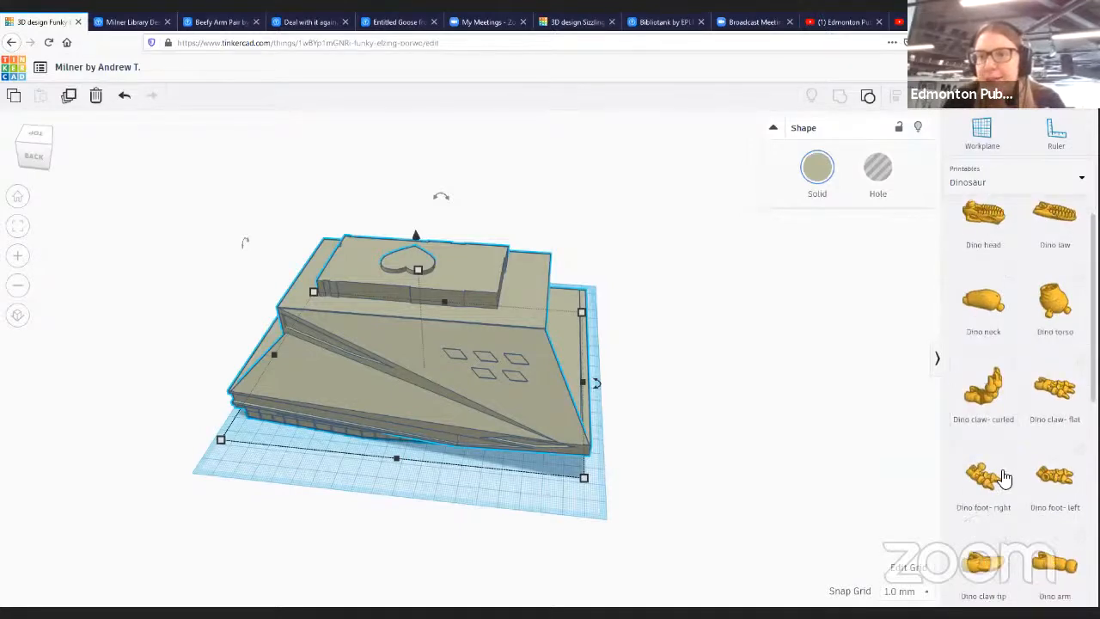
pyautogui.scroll(5, 1027, 516)
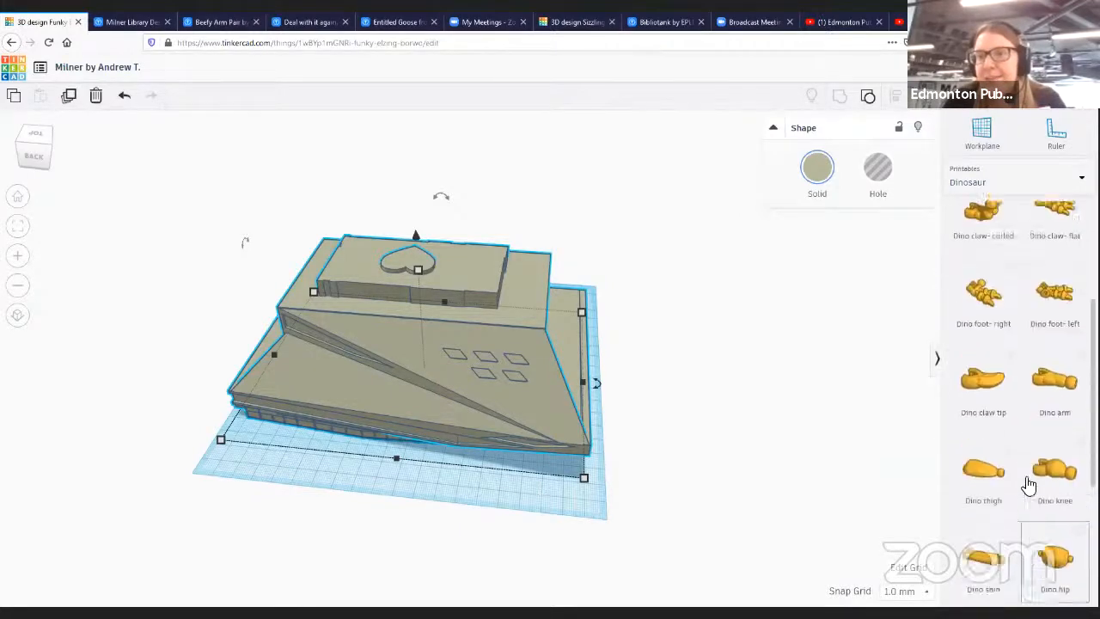
pyautogui.scroll(2, 1023, 427)
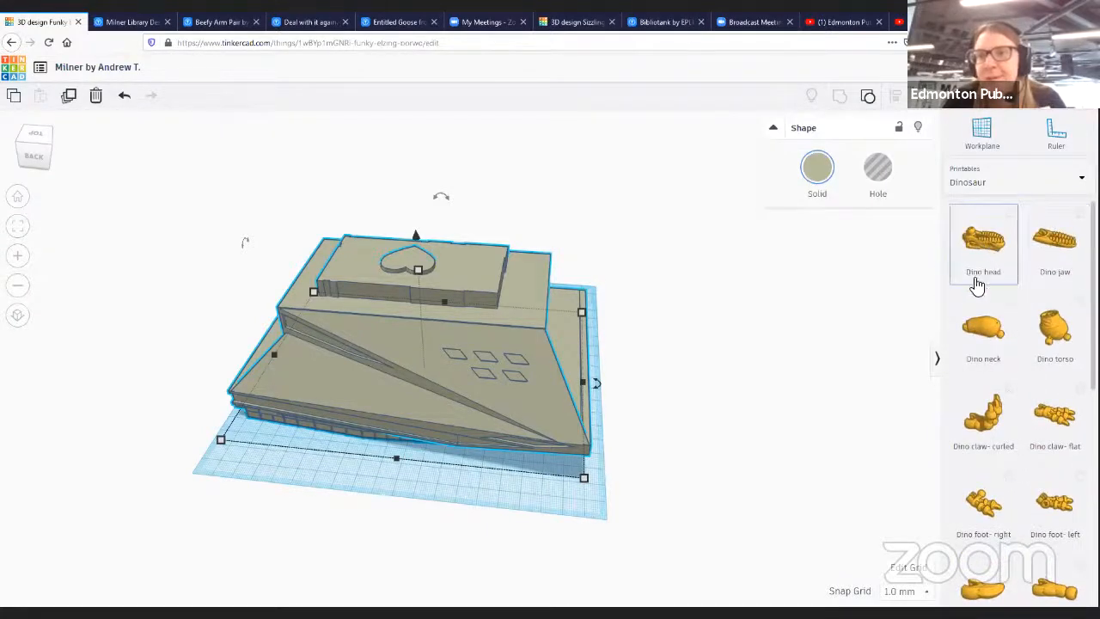
pyautogui.click(977, 284)
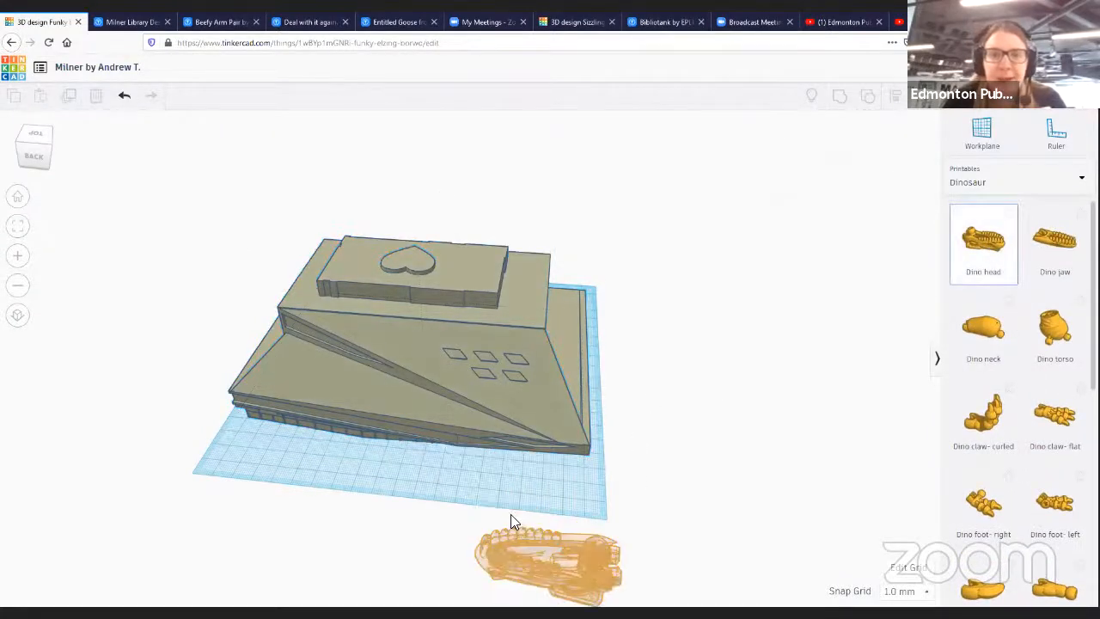
pyautogui.click(512, 486)
pyautogui.moveTo(516, 460); pyautogui.dragTo(274, 280)
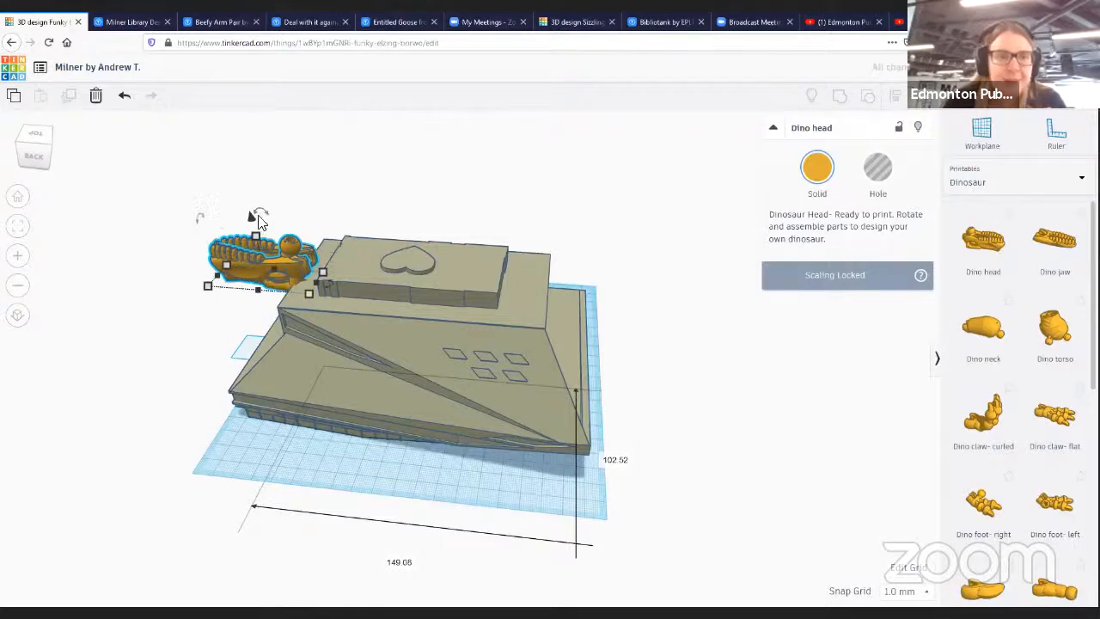
pyautogui.moveTo(260, 215); pyautogui.dragTo(270, 313)
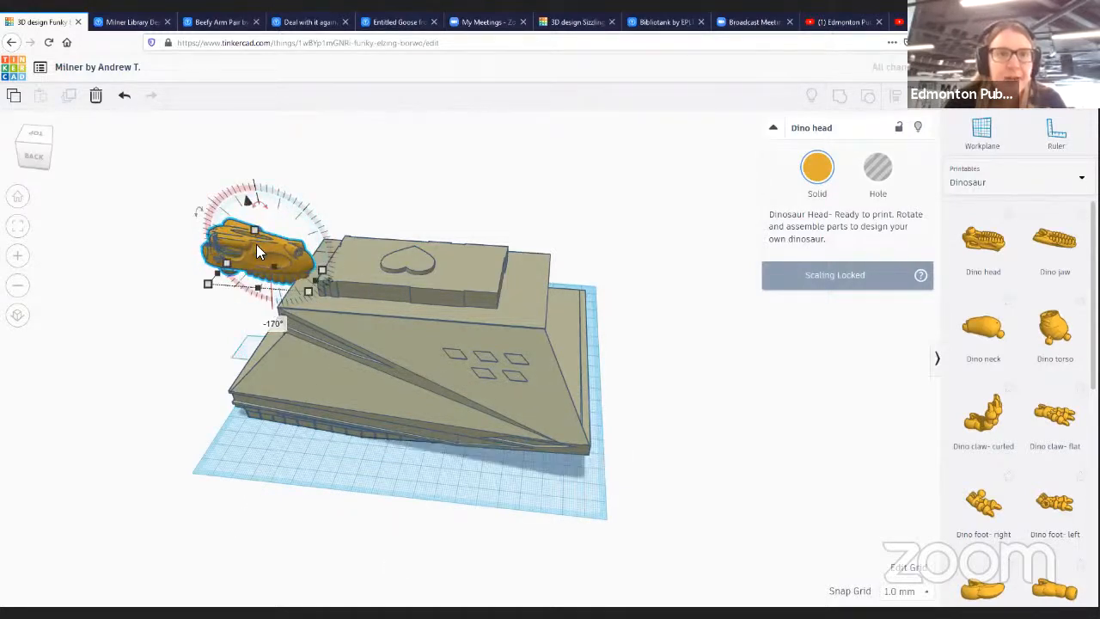
pyautogui.moveTo(254, 260); pyautogui.dragTo(495, 176)
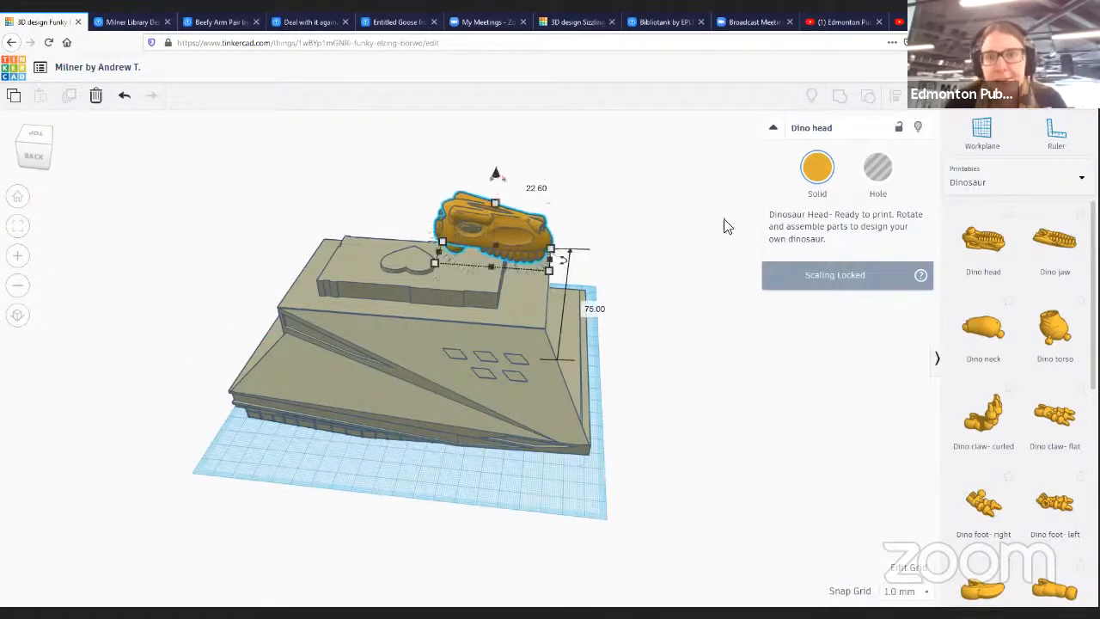
# - Add the Dino jaw, rotate it 173° and position it beneath the Dino head on the roof
pyautogui.click(912, 368)
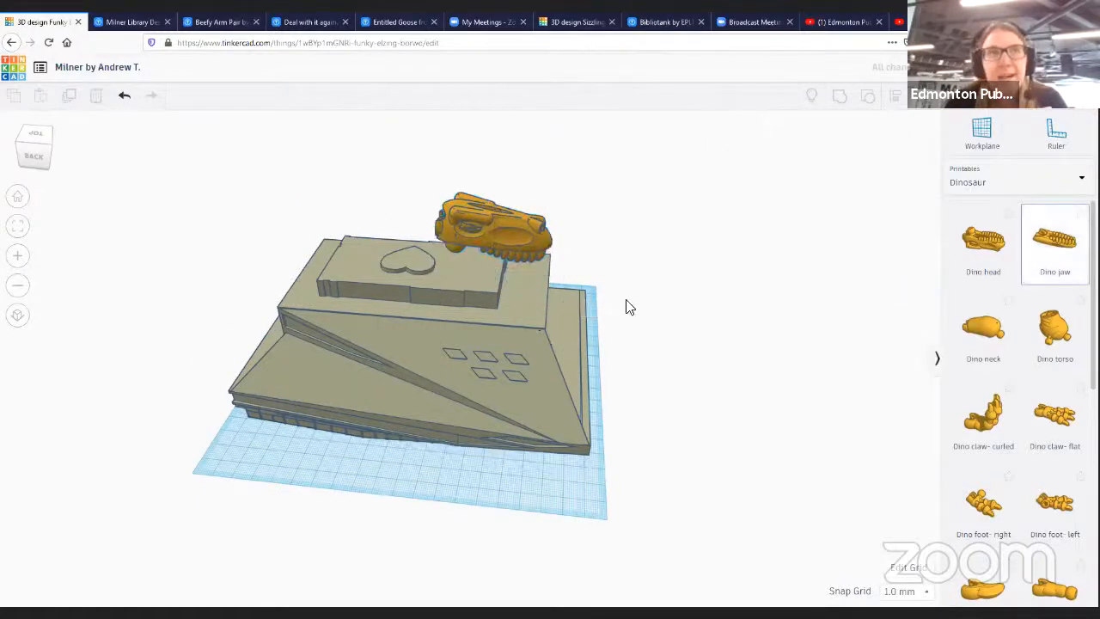
pyautogui.click(661, 270)
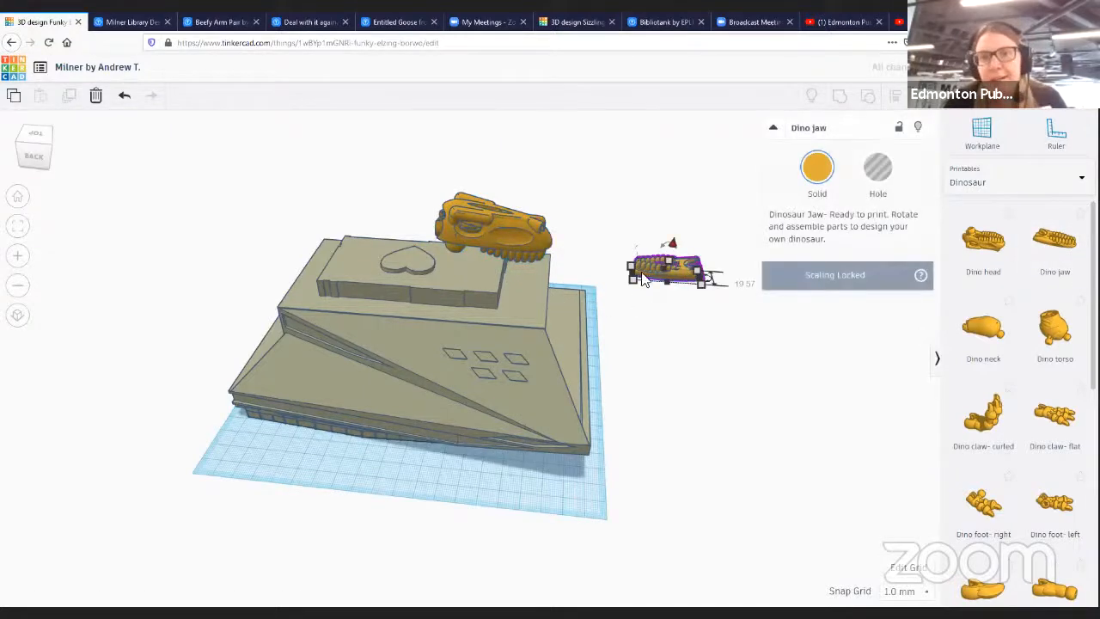
pyautogui.moveTo(662, 245); pyautogui.dragTo(658, 365)
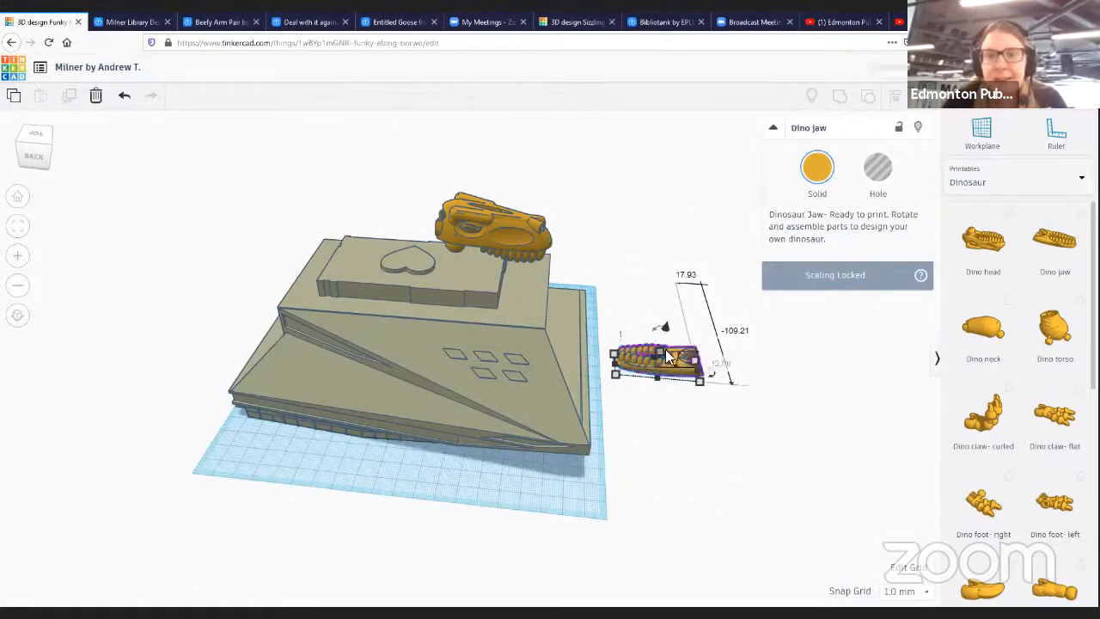
pyautogui.moveTo(675, 430); pyautogui.dragTo(425, 368, button='right')
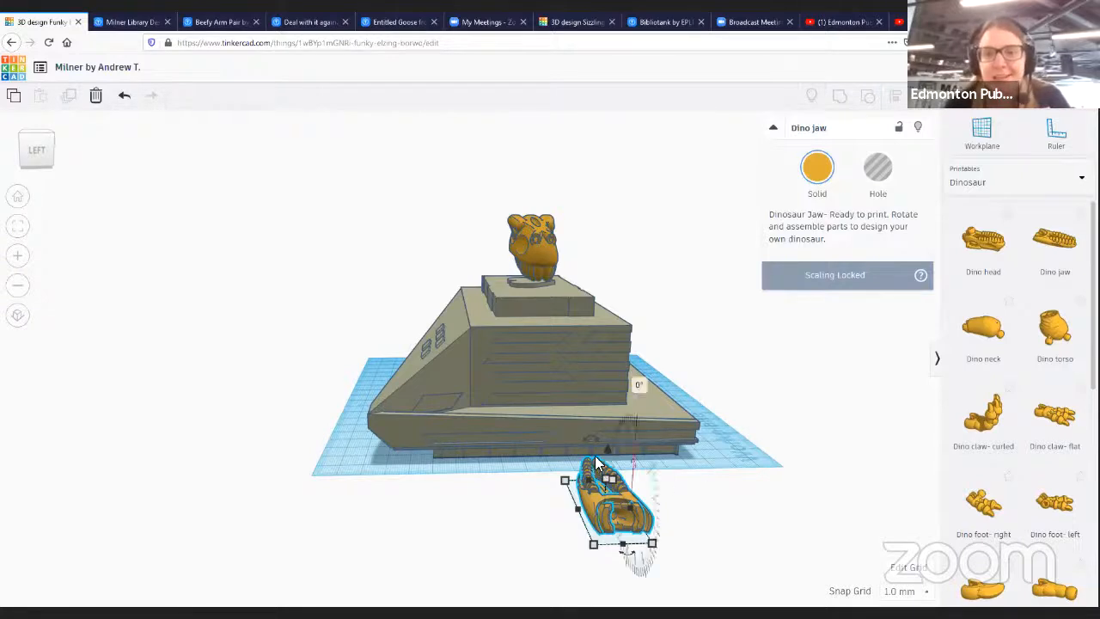
pyautogui.moveTo(608, 455); pyautogui.dragTo(529, 292)
pyautogui.moveTo(748, 488); pyautogui.dragTo(507, 277, button='right')
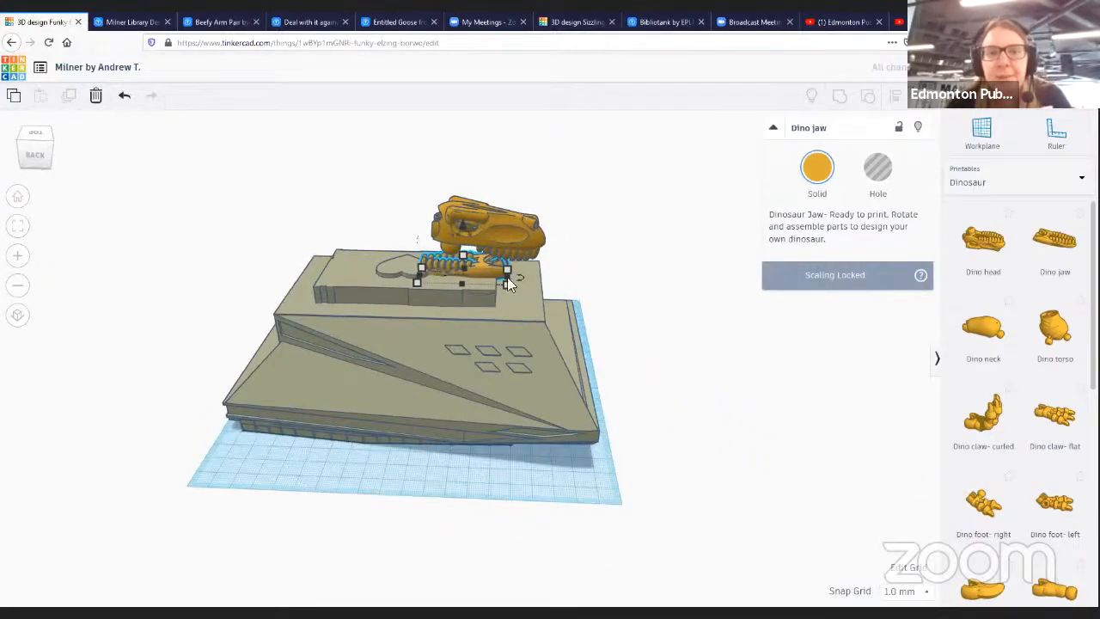
pyautogui.moveTo(412, 333); pyautogui.dragTo(226, 266)
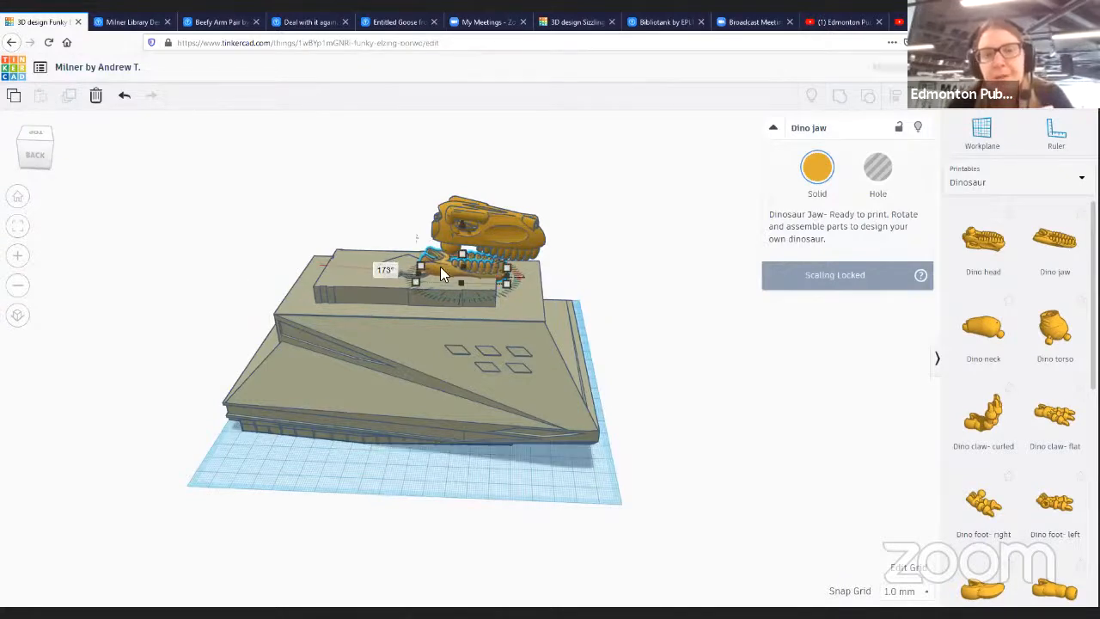
pyautogui.moveTo(440, 269)
pyautogui.mouseDown()
pyautogui.moveTo(513, 294)
pyautogui.moveTo(476, 265)
pyautogui.moveTo(459, 266)
pyautogui.mouseUp()
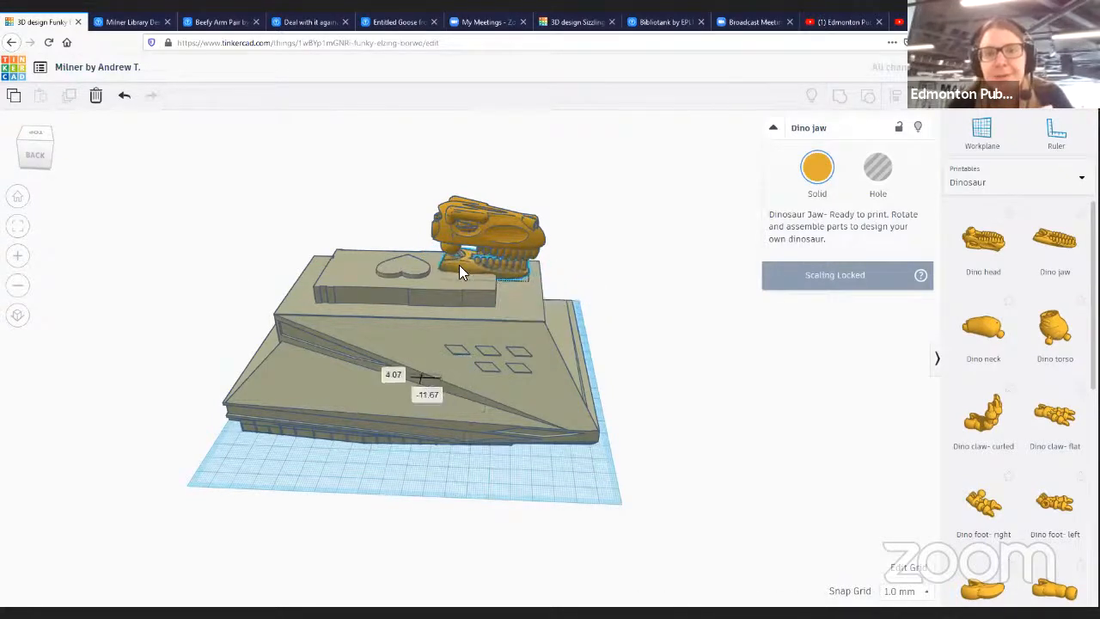
pyautogui.moveTo(662, 301); pyautogui.dragTo(647, 279, button='right')
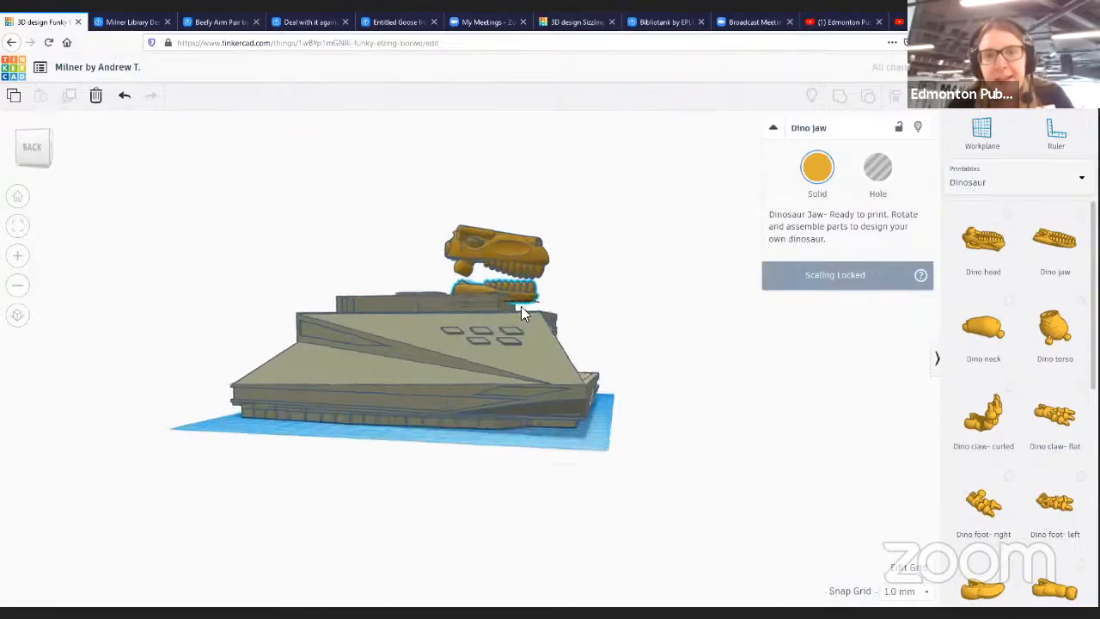
pyautogui.moveTo(521, 308); pyautogui.dragTo(533, 579, button='right')
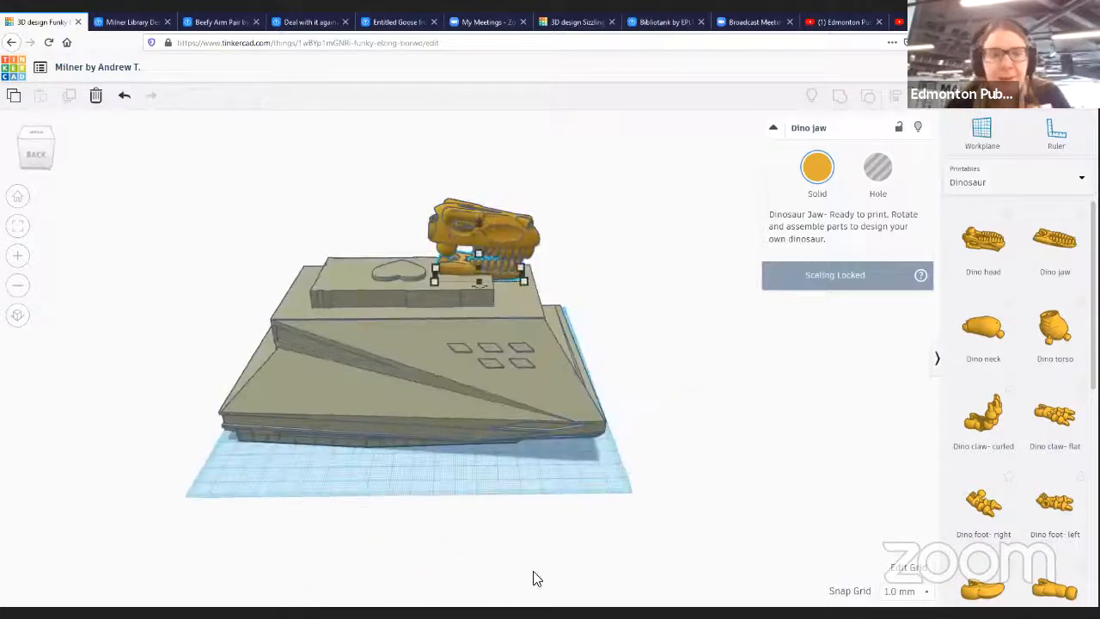
# - Switch the shape library to Characters and place the Shades on the workplane in front of the building
pyautogui.click(1009, 188)
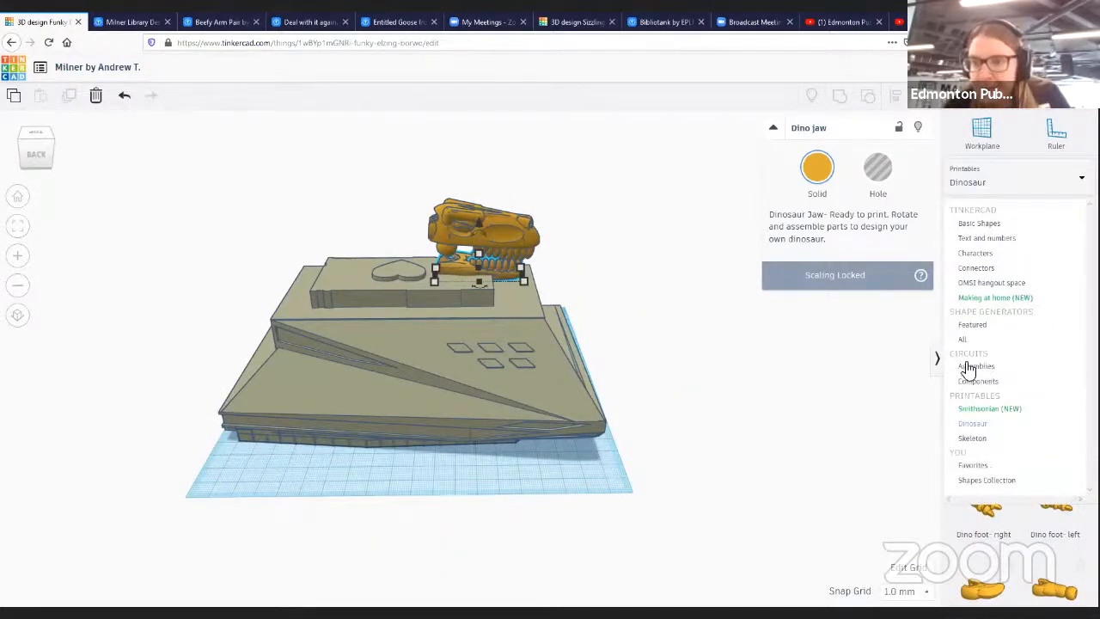
pyautogui.click(975, 253)
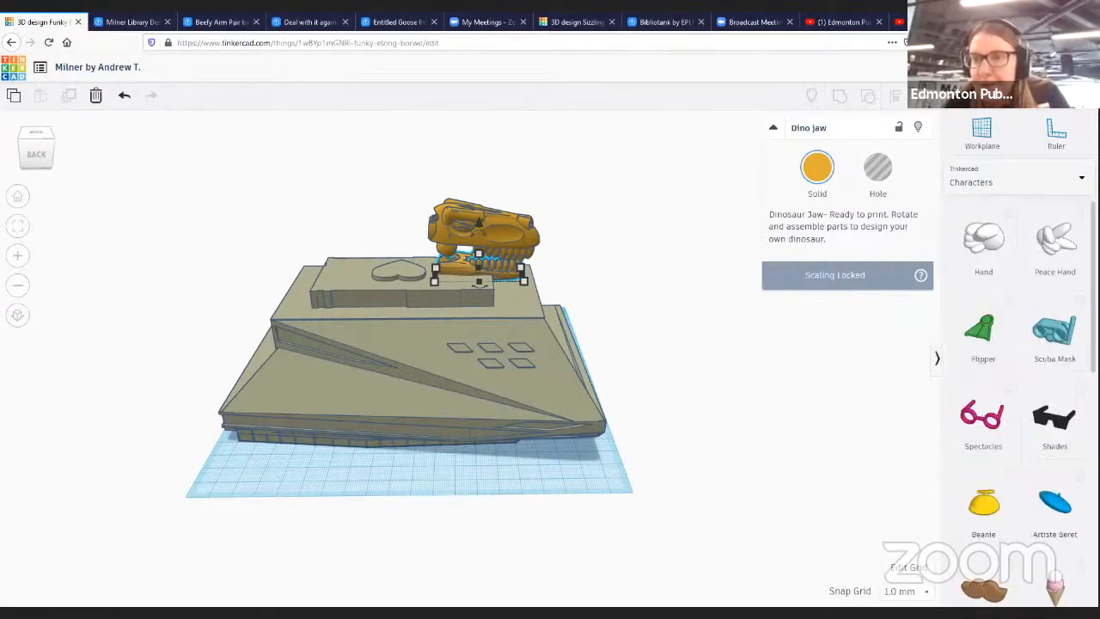
pyautogui.click(1066, 419)
pyautogui.moveTo(1024, 442); pyautogui.dragTo(444, 476)
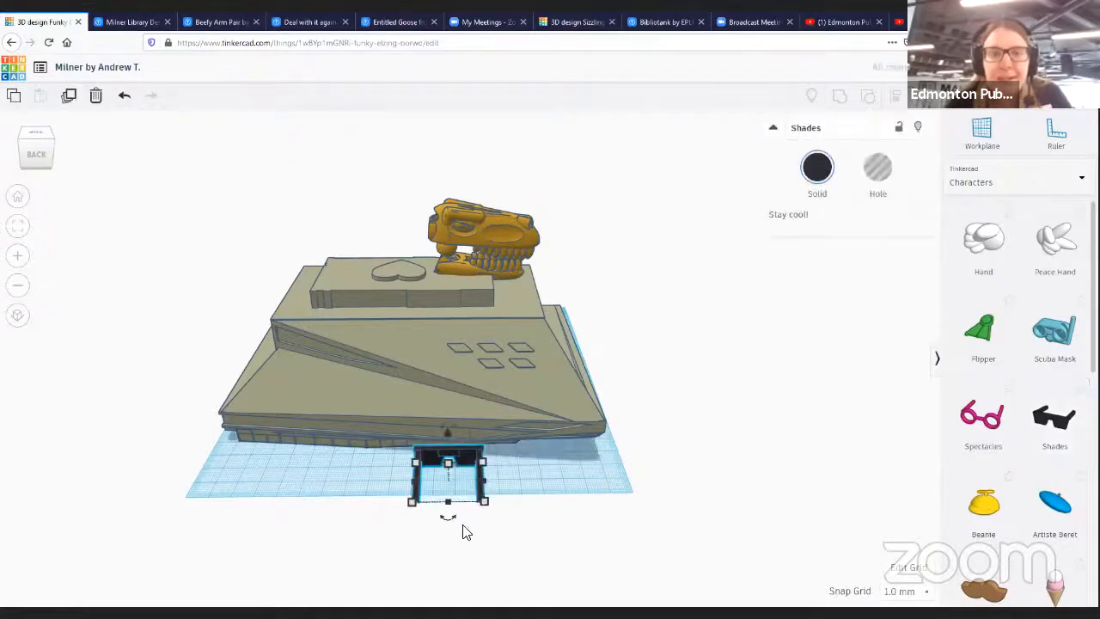
# - Stand the Shades upright, widen them and stretch their height to 46 mm
pyautogui.moveTo(447, 516); pyautogui.dragTo(449, 401)
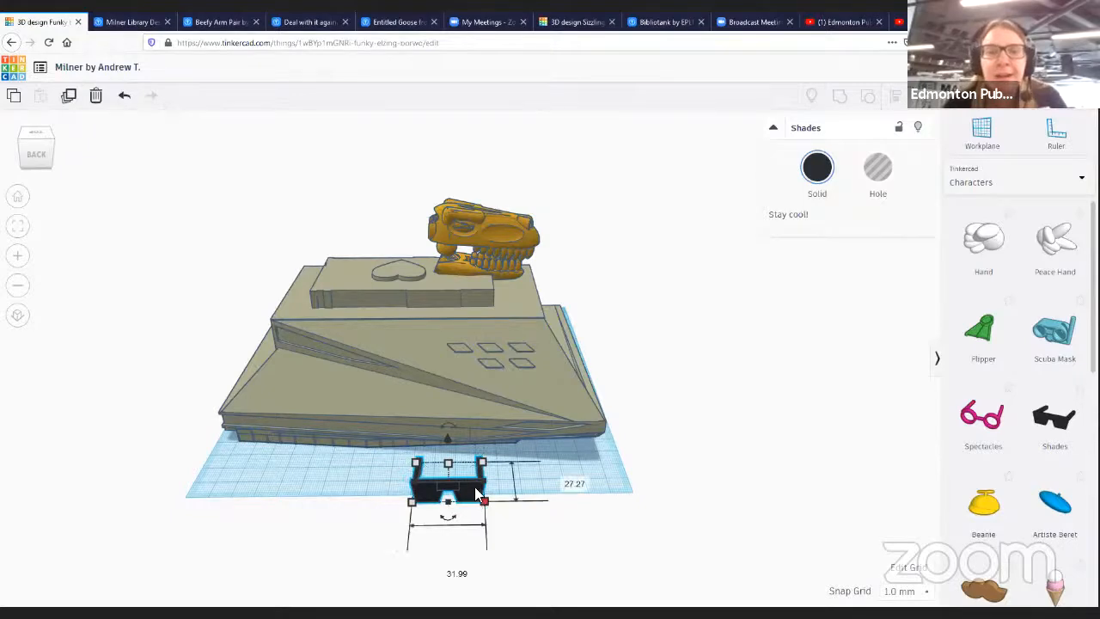
pyautogui.moveTo(485, 501); pyautogui.dragTo(692, 498)
pyautogui.moveTo(698, 294); pyautogui.dragTo(499, 579, button='right')
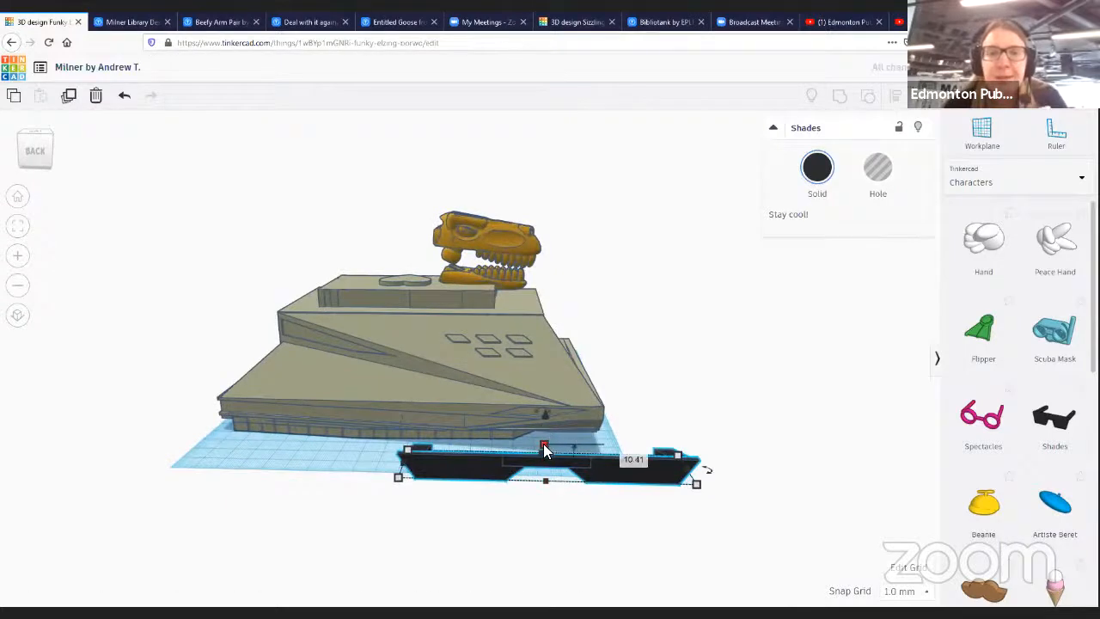
pyautogui.moveTo(544, 449); pyautogui.dragTo(549, 367)
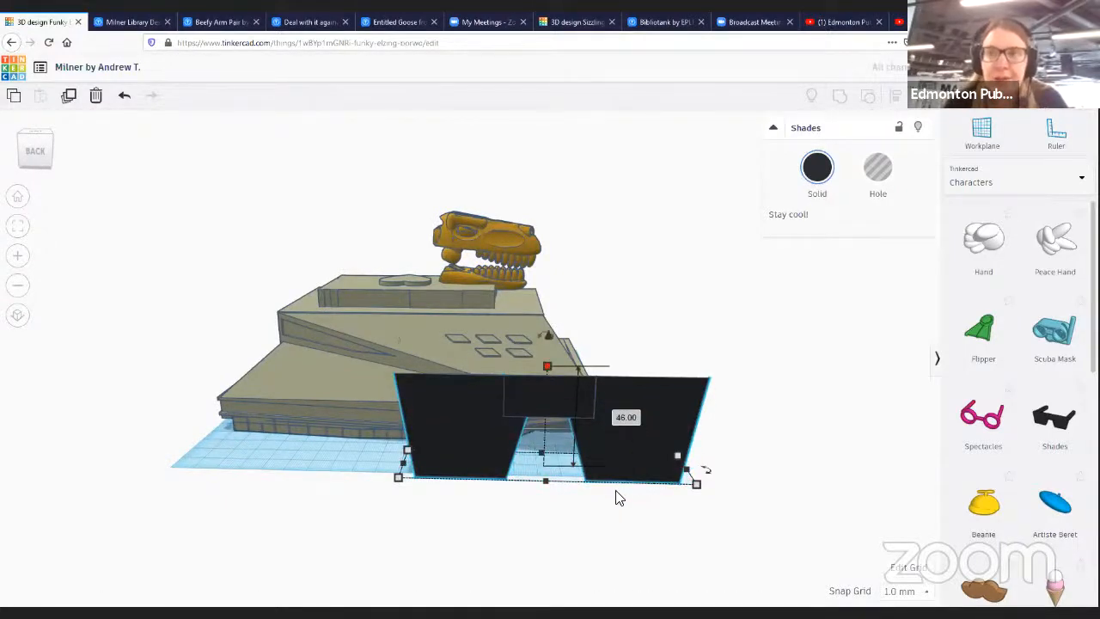
# - Tilt the Shades about 41° and nudge them against the building's sloped front
pyautogui.moveTo(638, 469); pyautogui.dragTo(480, 422)
pyautogui.moveTo(627, 438); pyautogui.dragTo(404, 320, button='right')
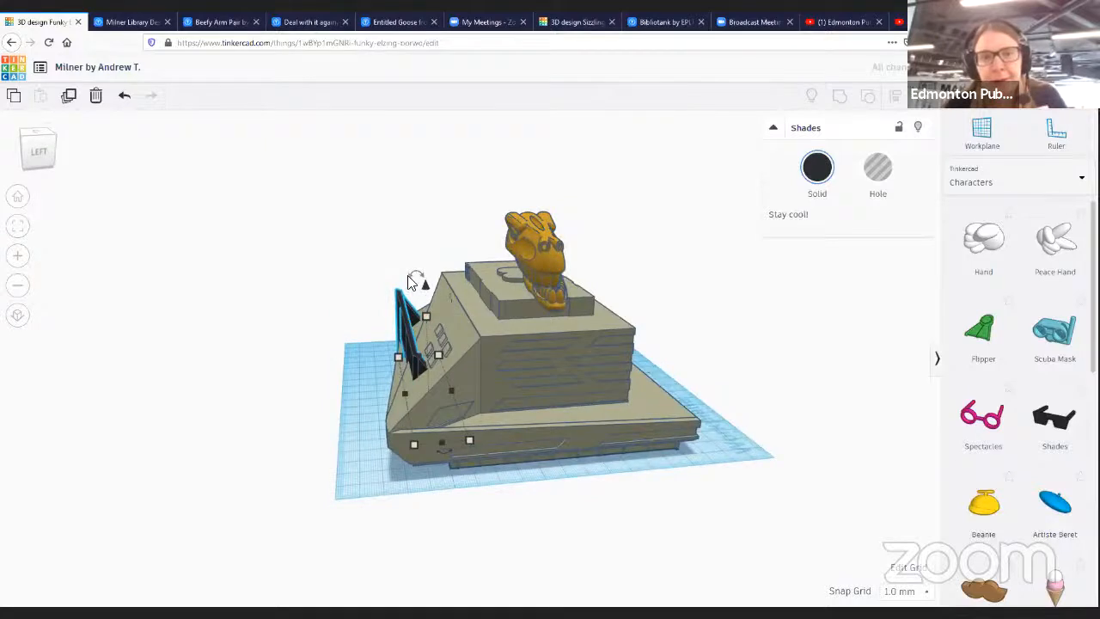
pyautogui.moveTo(411, 282); pyautogui.dragTo(450, 277)
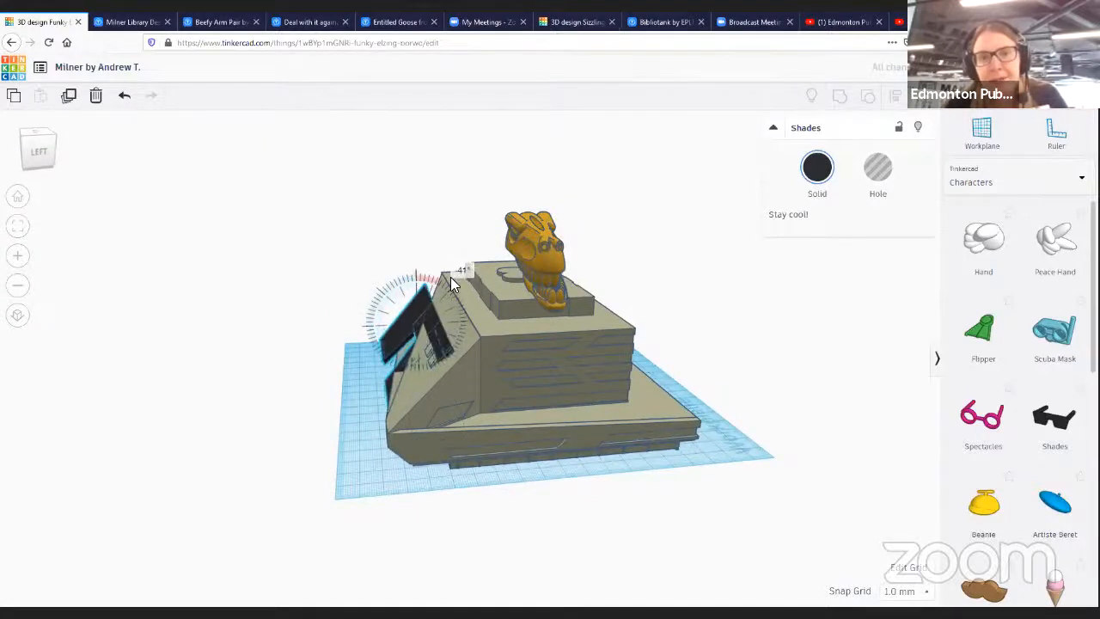
pyautogui.moveTo(508, 528); pyautogui.dragTo(767, 456, button='right')
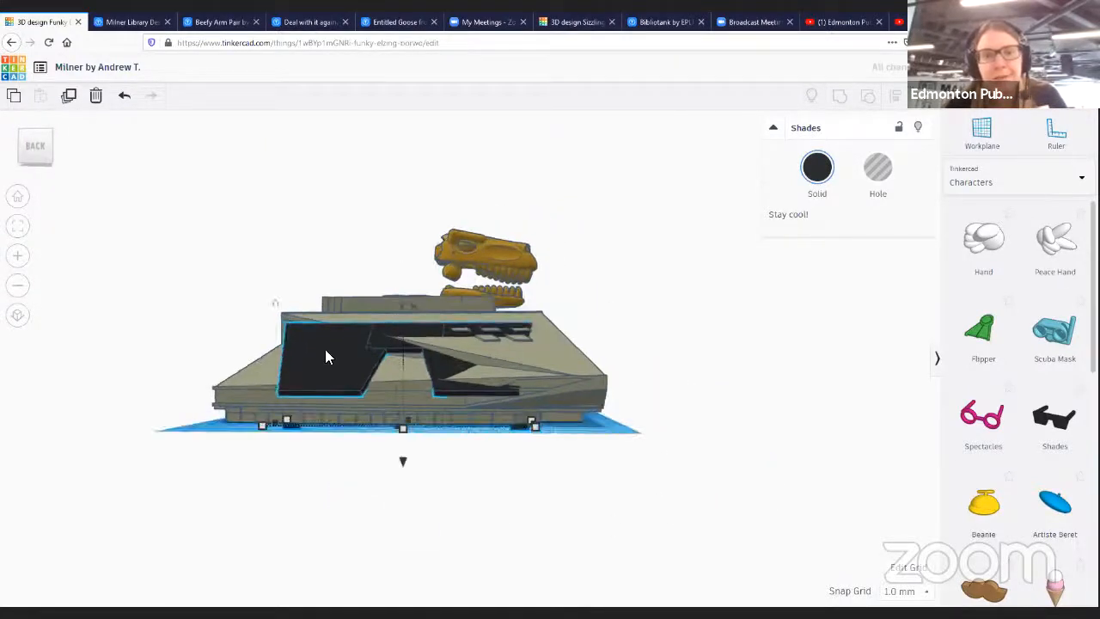
pyautogui.moveTo(340, 344)
pyautogui.mouseDown()
pyautogui.moveTo(331, 358)
pyautogui.moveTo(340, 348)
pyautogui.moveTo(342, 361)
pyautogui.mouseUp()
pyautogui.moveTo(346, 348); pyautogui.dragTo(345, 351)
pyautogui.moveTo(722, 436); pyautogui.dragTo(544, 417, button='right')
pyautogui.scroll(4, 568, 414)
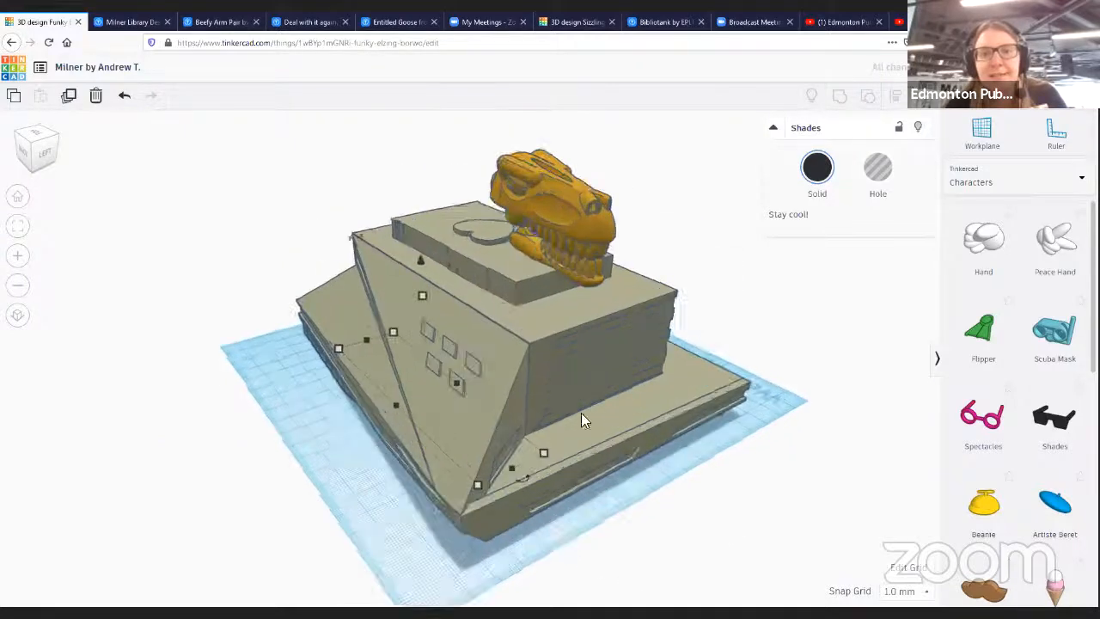
# - Raise the Shades up the building front under the Dino head and tilt them about 22.5°
pyautogui.moveTo(694, 318); pyautogui.dragTo(784, 257)
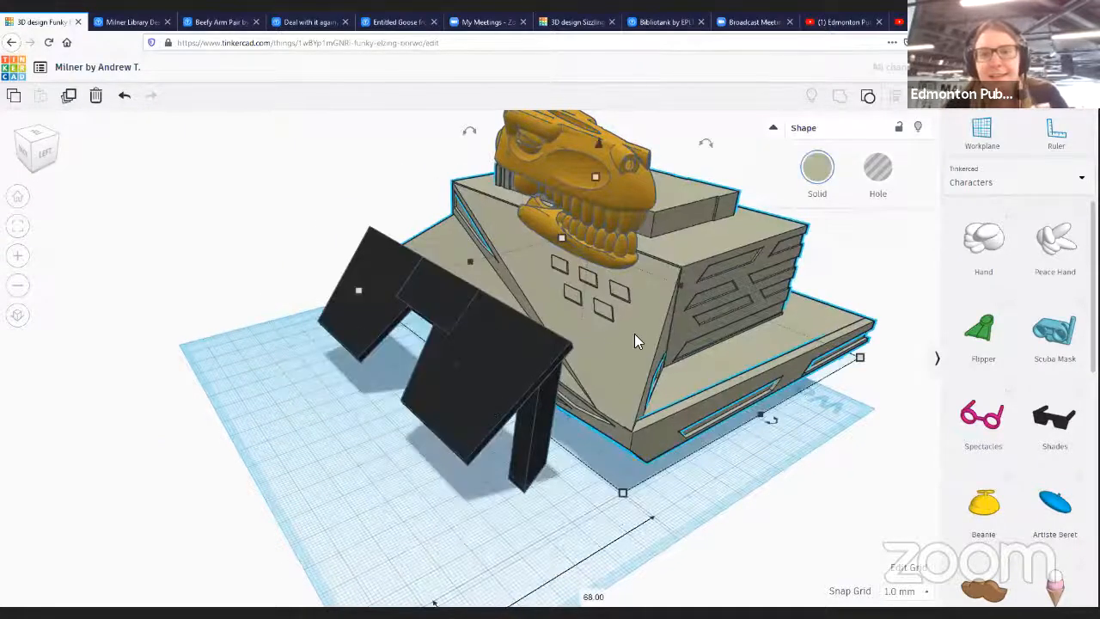
pyautogui.moveTo(553, 381); pyautogui.dragTo(517, 281)
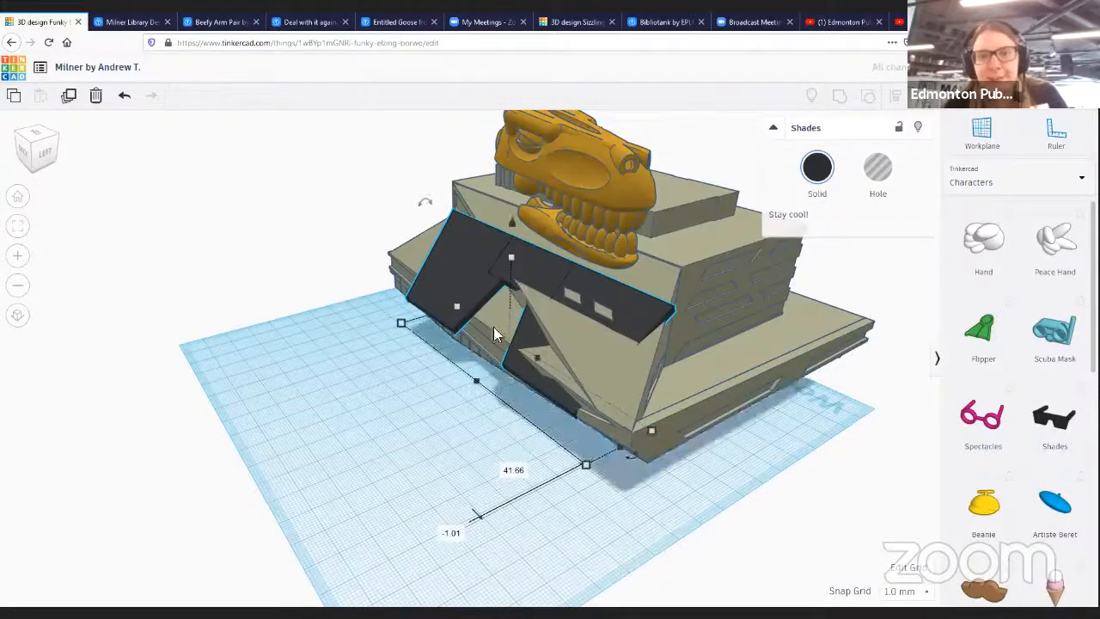
pyautogui.moveTo(425, 204); pyautogui.dragTo(410, 220)
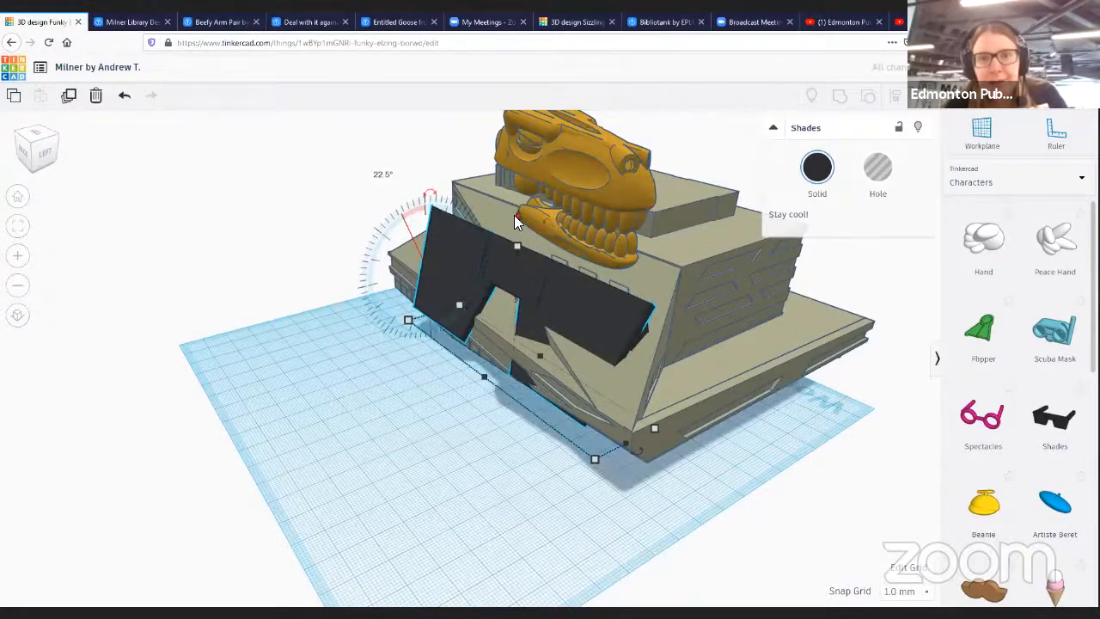
pyautogui.moveTo(515, 215); pyautogui.dragTo(602, 181)
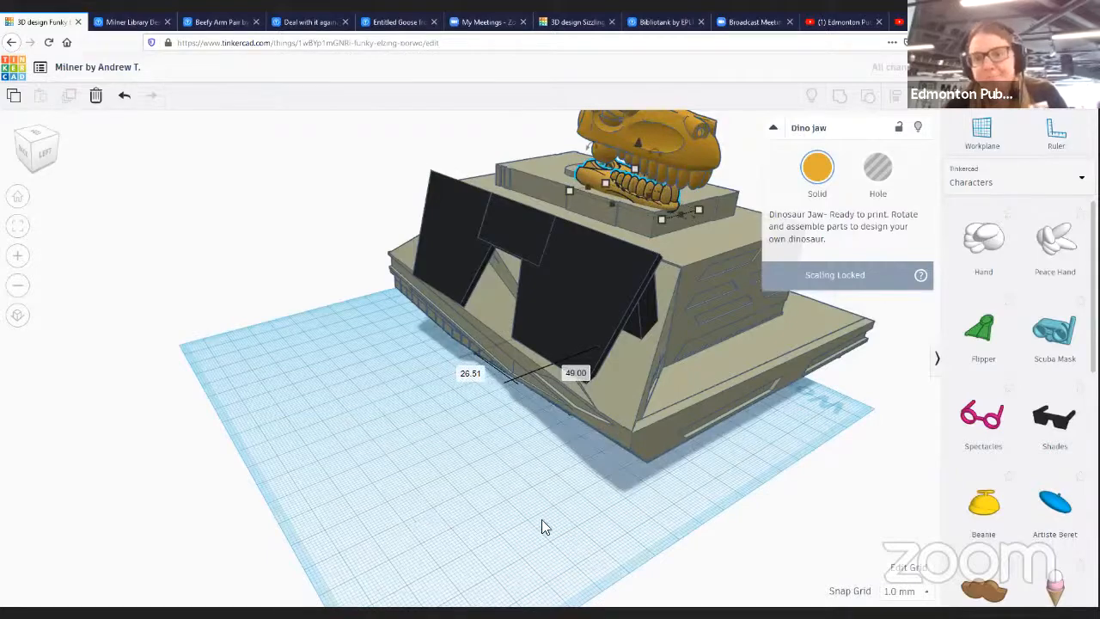
pyautogui.moveTo(542, 527); pyautogui.dragTo(521, 422, button='right')
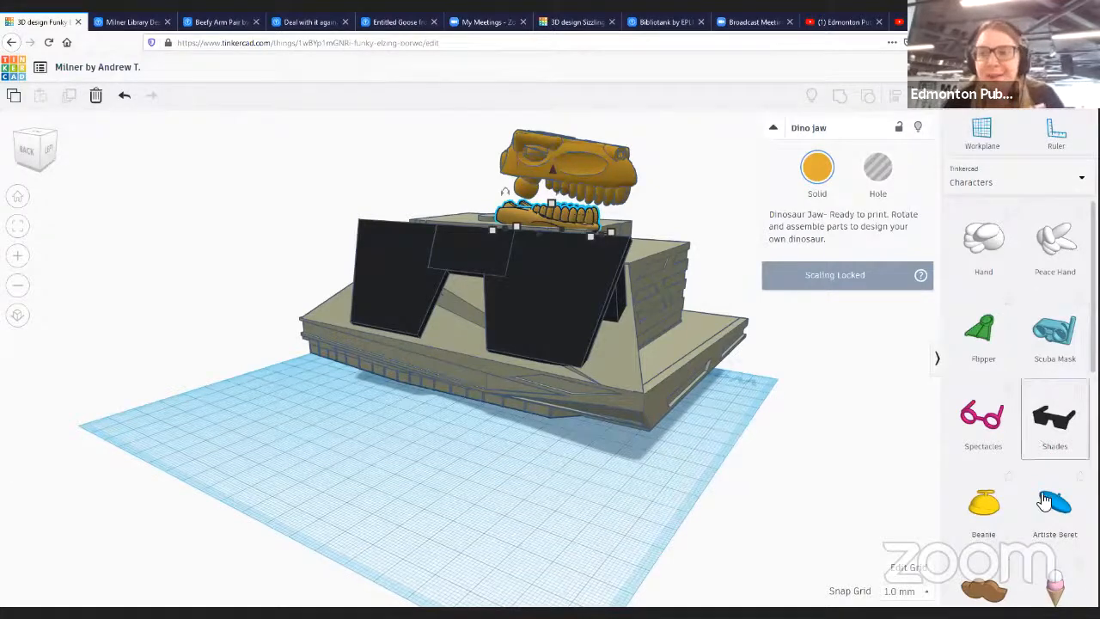
# - Add a Bunny ear from the Characters library to the workplane beside the building
pyautogui.scroll(-2, 1059, 516)
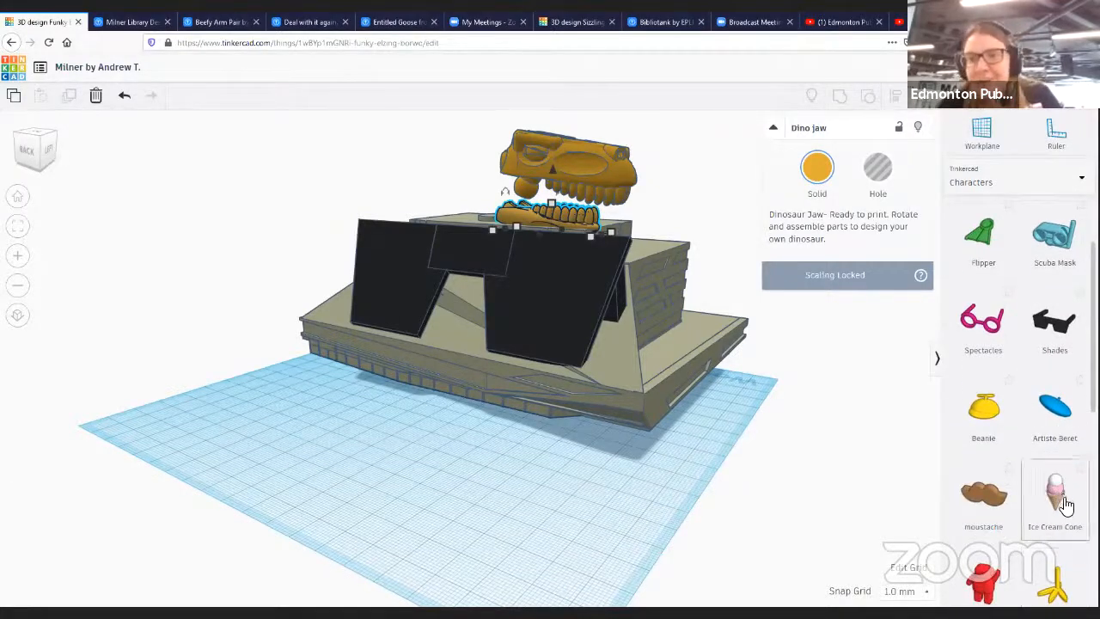
pyautogui.scroll(-3, 989, 498)
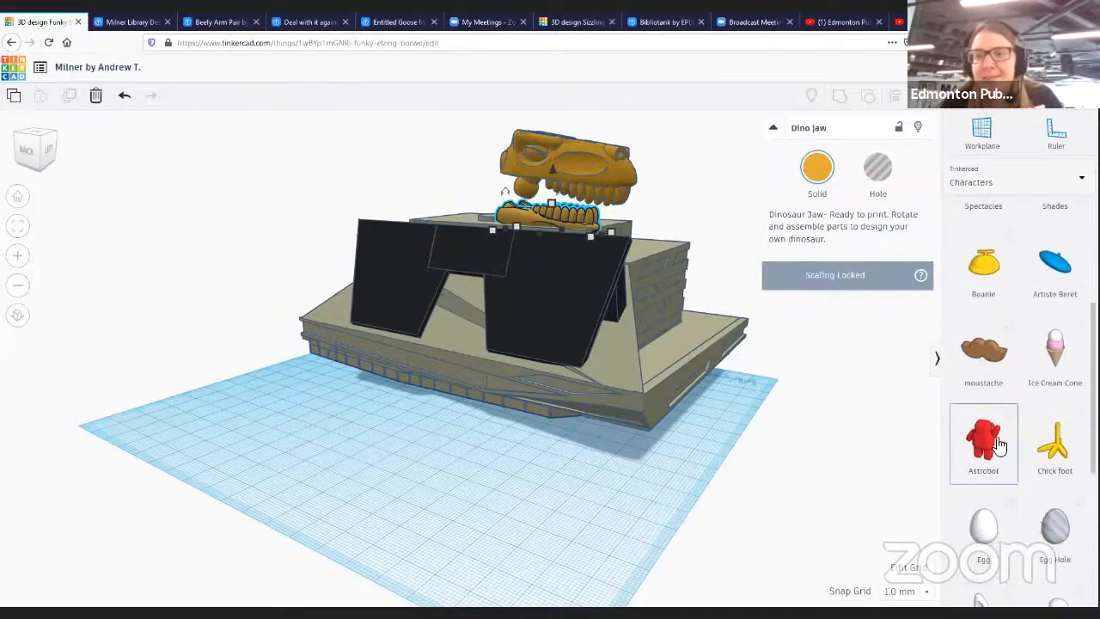
pyautogui.scroll(-4, 999, 508)
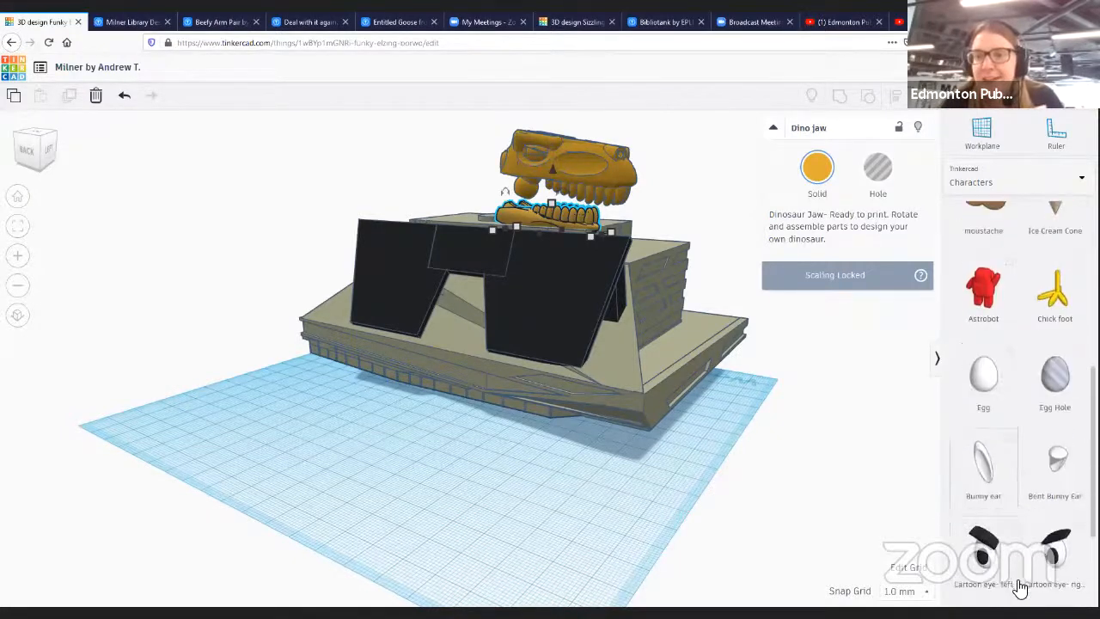
pyautogui.click(982, 465)
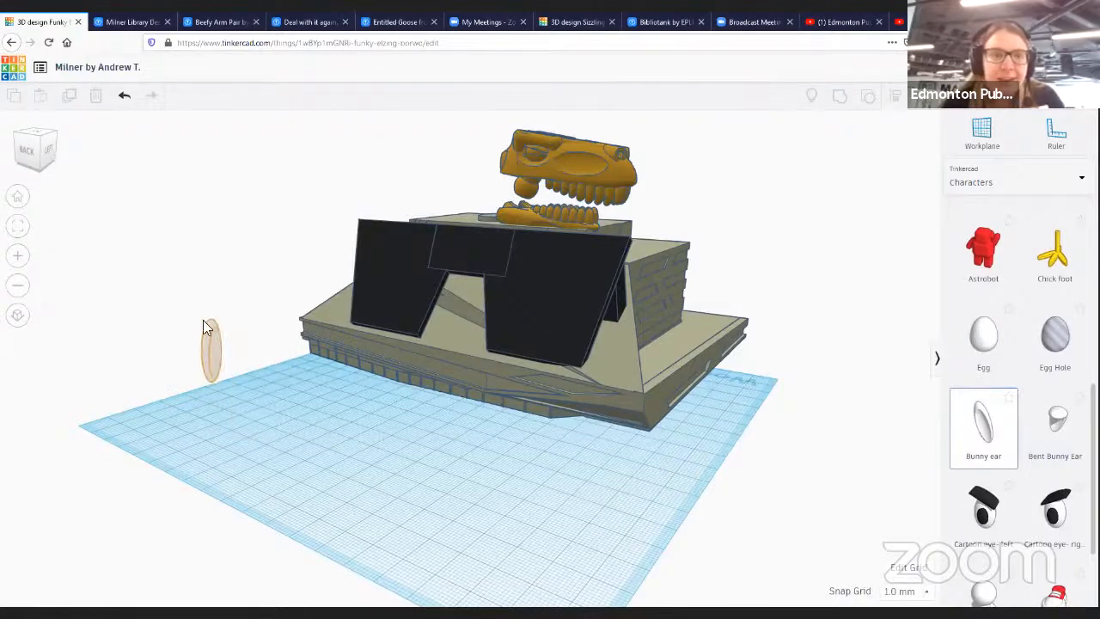
pyautogui.click(210, 353)
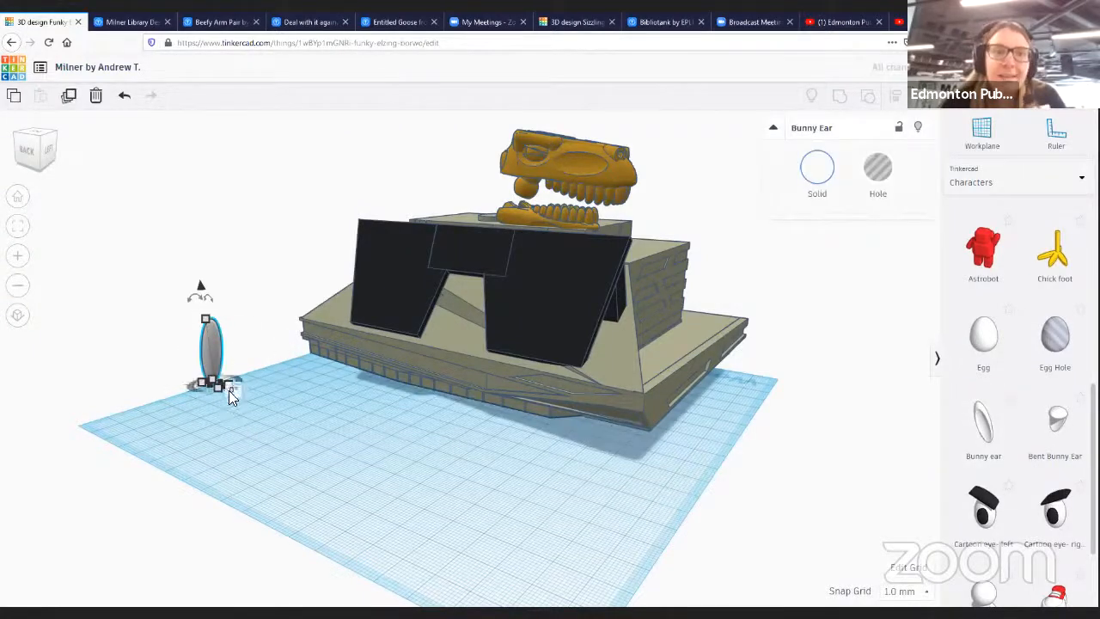
pyautogui.click(225, 377)
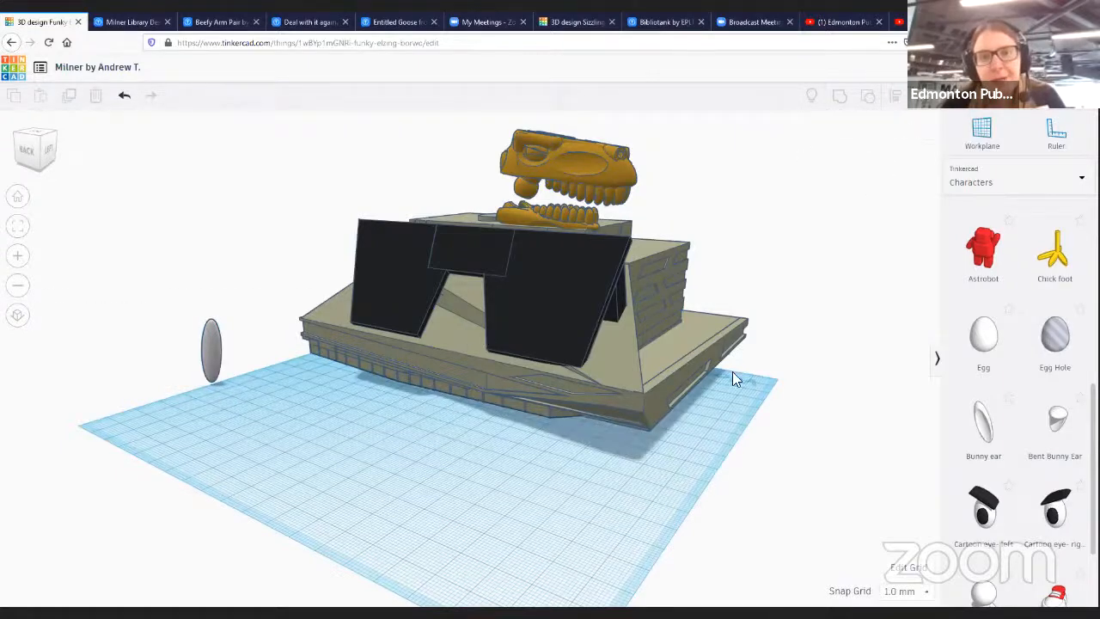
# - Move the Bunny ear onto the building's roof beside the Shades and adjust its height
pyautogui.moveTo(732, 377); pyautogui.dragTo(566, 389, button='right')
pyautogui.moveTo(831, 422); pyautogui.dragTo(77, 406, button='right')
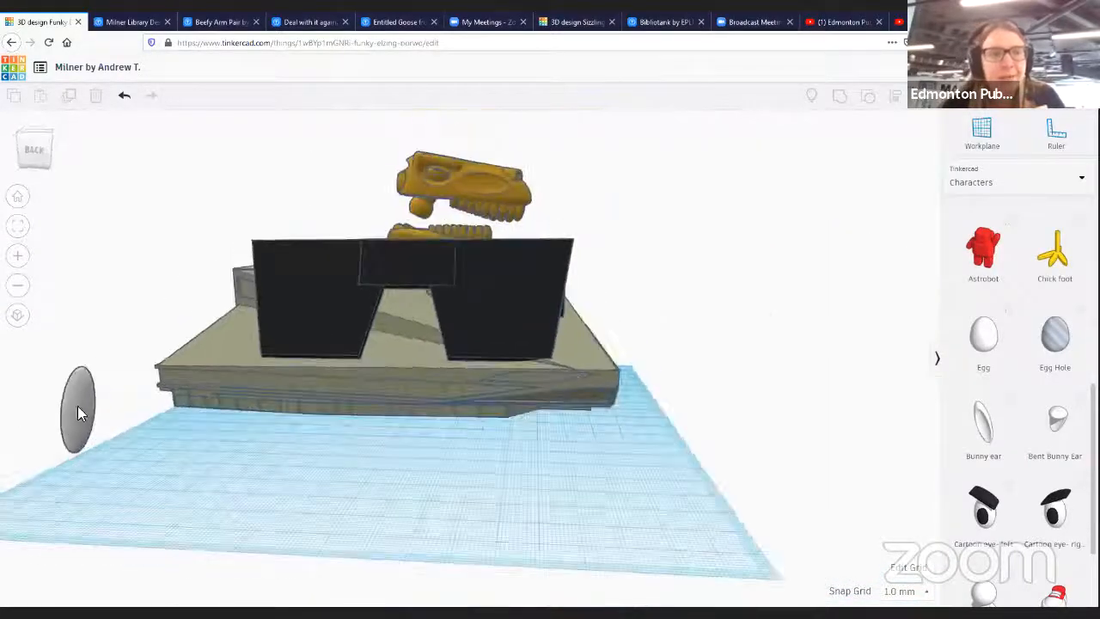
pyautogui.moveTo(78, 405); pyautogui.dragTo(216, 256)
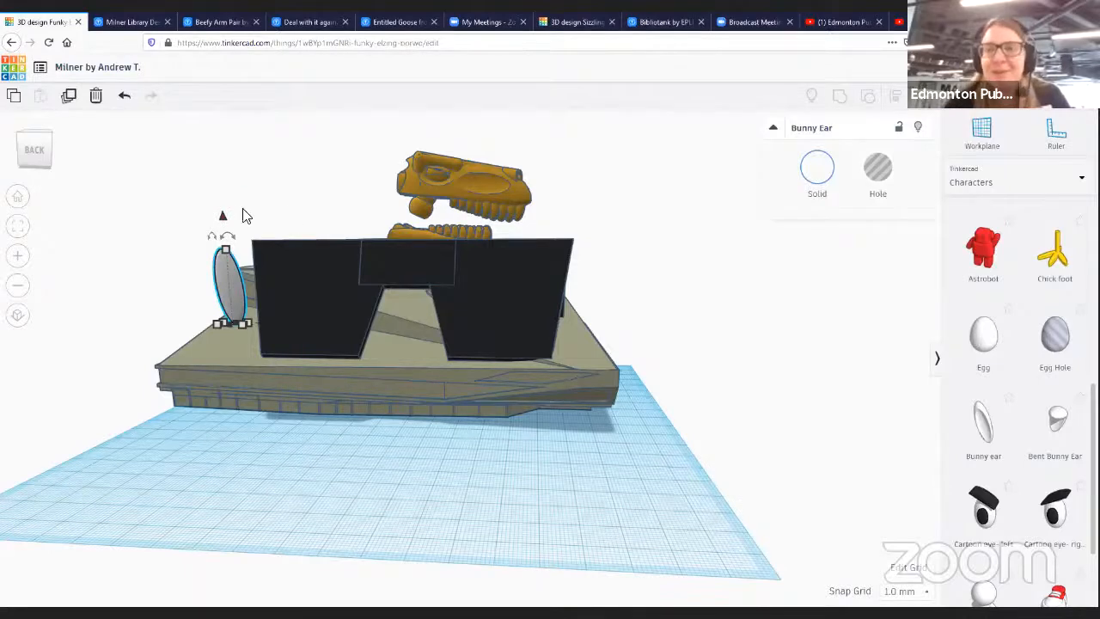
pyautogui.moveTo(219, 220)
pyautogui.mouseDown()
pyautogui.moveTo(221, 197)
pyautogui.moveTo(222, 222)
pyautogui.mouseUp()
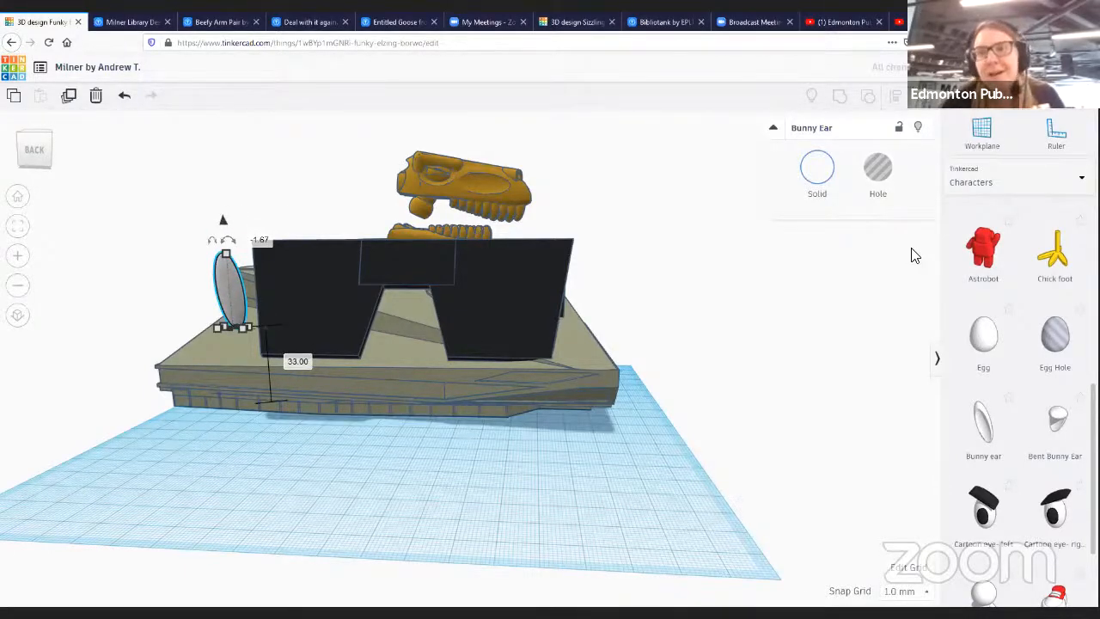
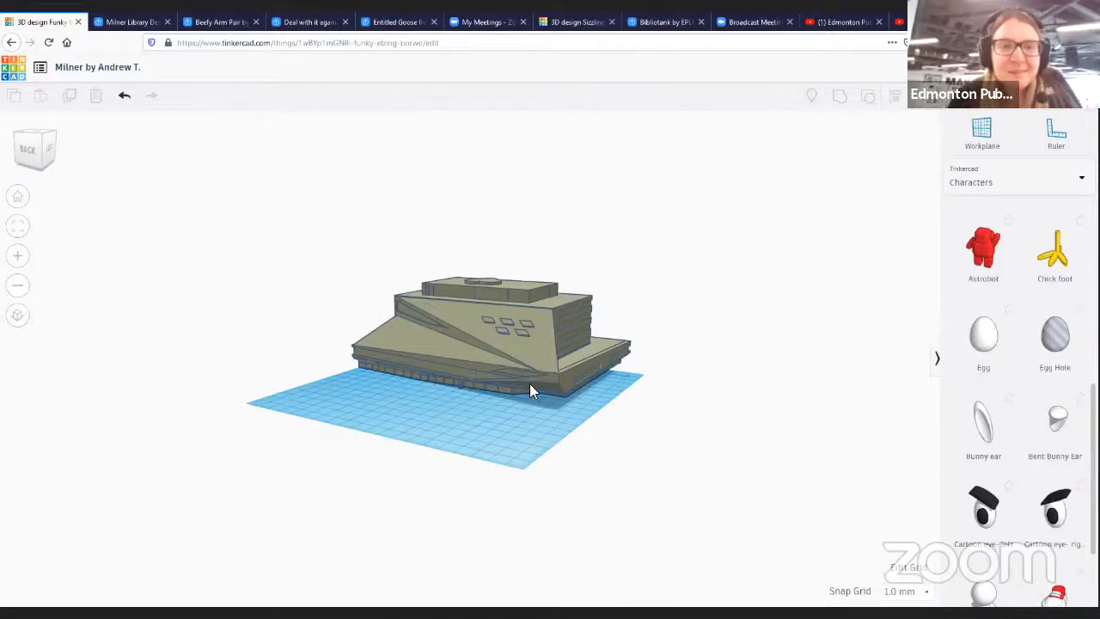
# - Import the beefy_arm_final_left.stl file into the design
pyautogui.moveTo(488, 370)
pyautogui.mouseDown()
pyautogui.moveTo(484, 351)
pyautogui.moveTo(503, 354)
pyautogui.mouseUp()
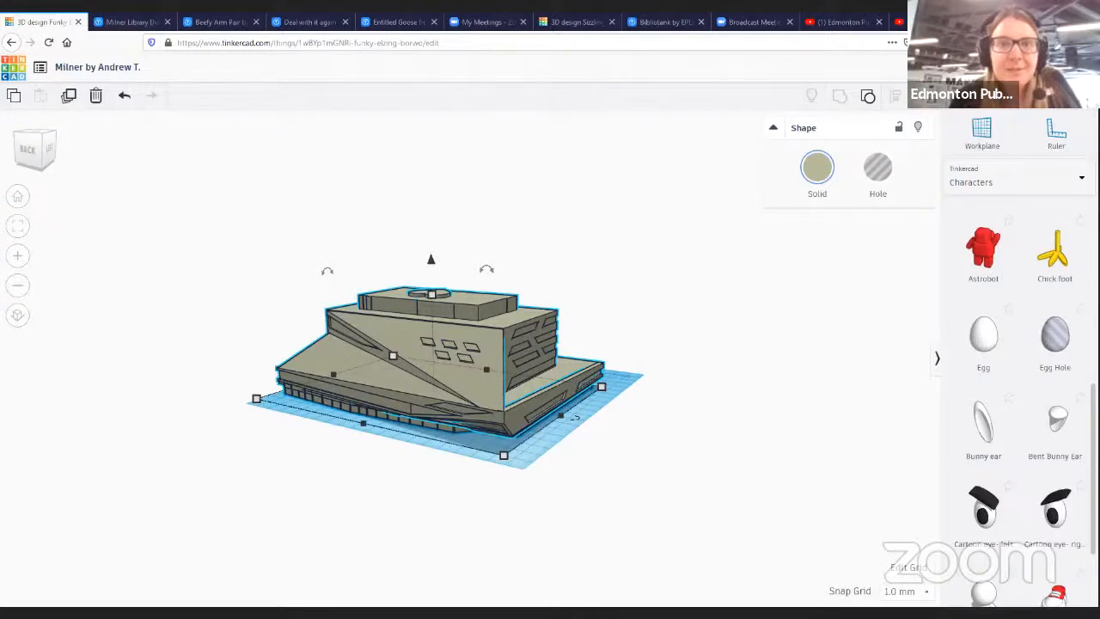
pyautogui.click(779, 103)
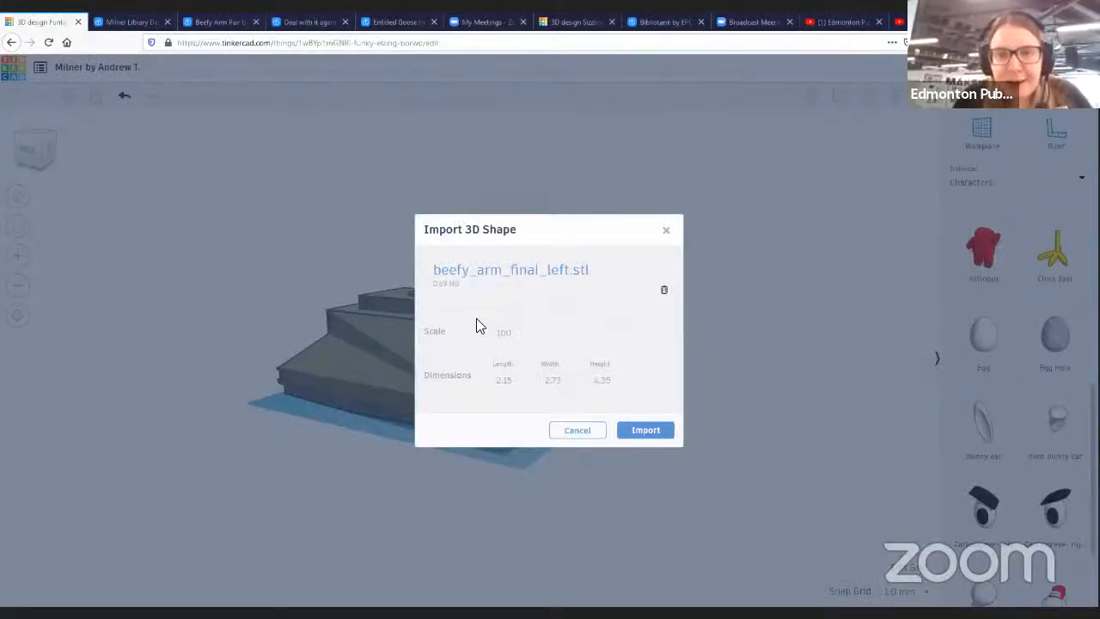
pyautogui.click(650, 434)
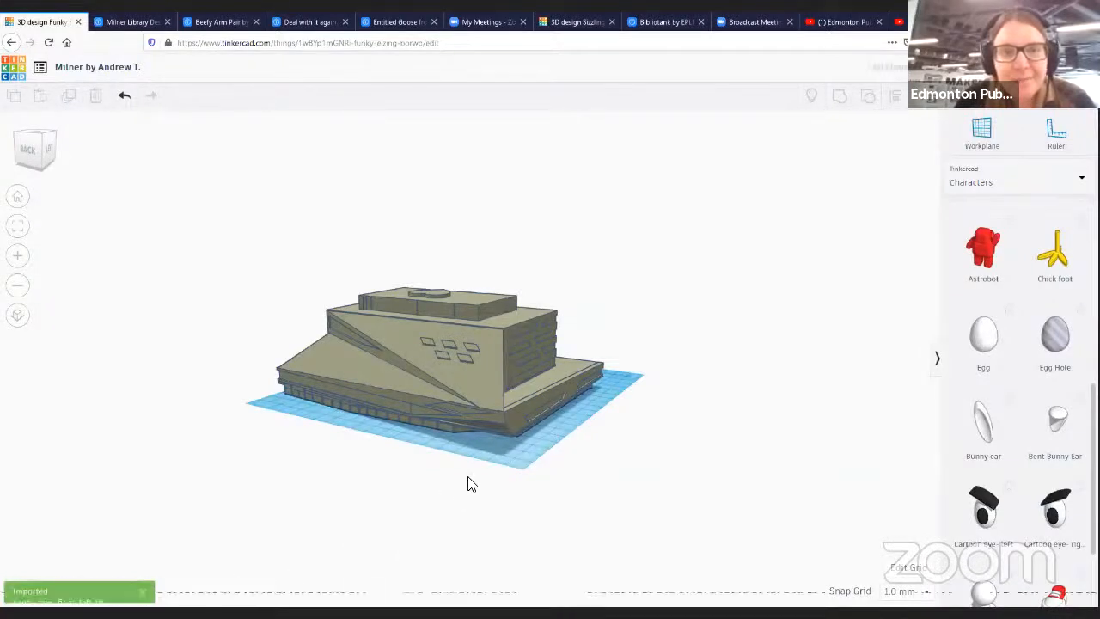
# - Zoom in to find the tiny imported arm on the workplane and move it into open space
pyautogui.scroll(-4, 462, 474)
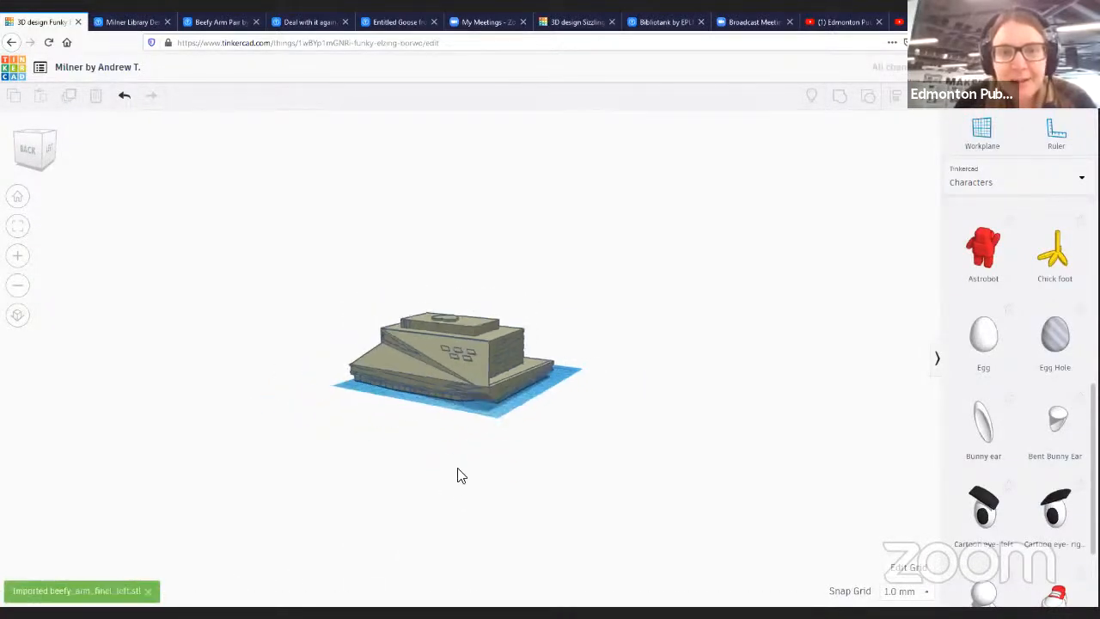
pyautogui.scroll(3, 455, 460)
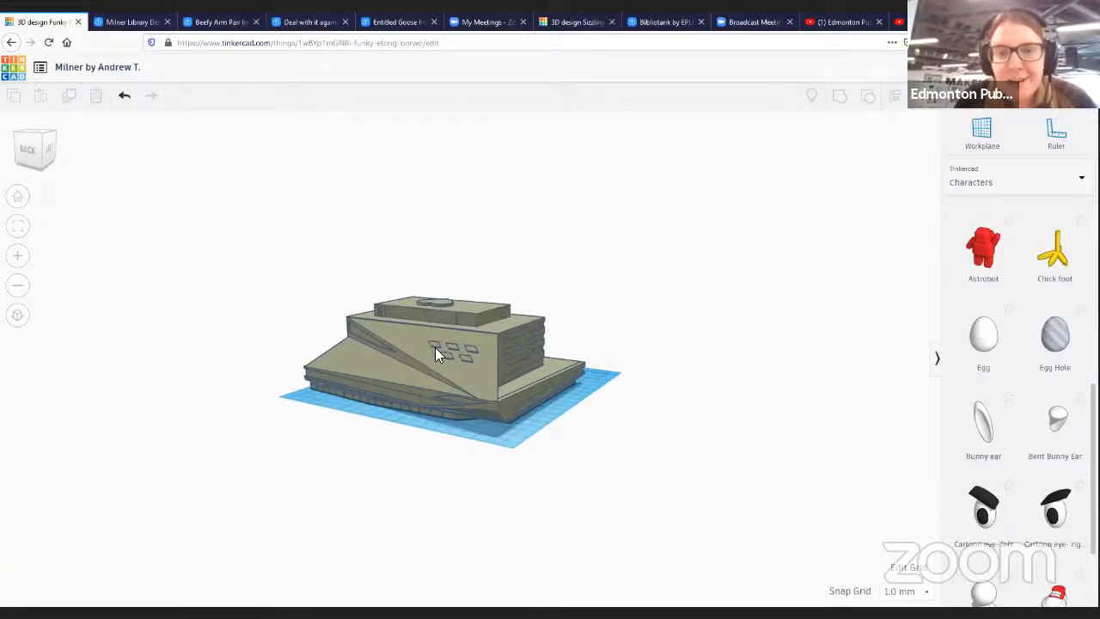
pyautogui.moveTo(400, 366); pyautogui.dragTo(406, 368)
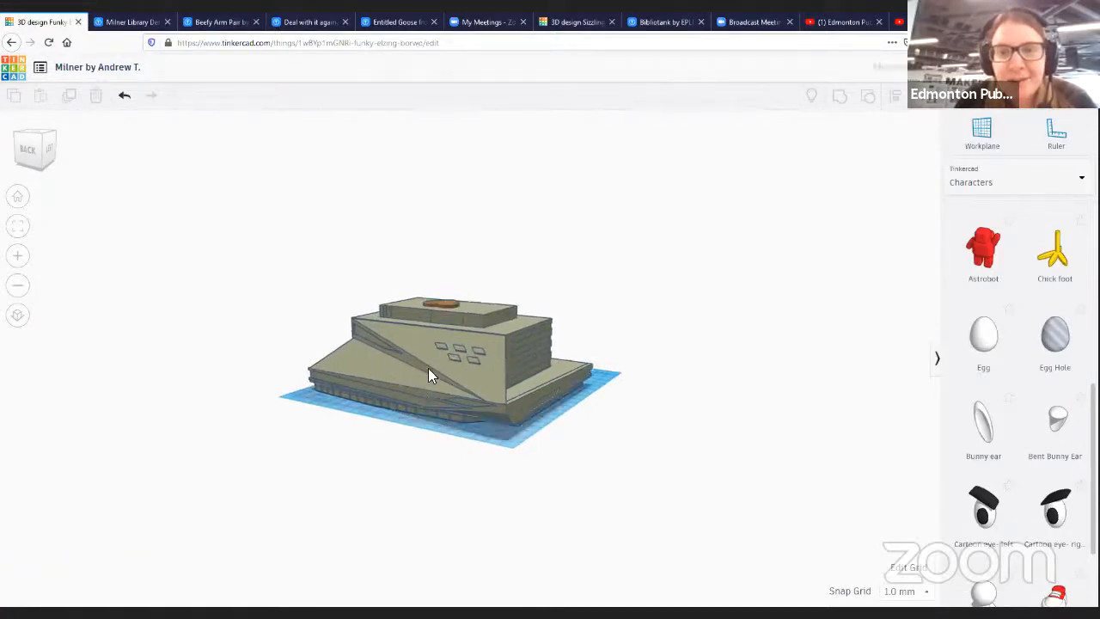
pyautogui.moveTo(464, 347); pyautogui.dragTo(456, 392)
pyautogui.scroll(-4, 413, 455)
pyautogui.scroll(5, 449, 462)
pyautogui.moveTo(653, 373); pyautogui.dragTo(577, 329)
pyautogui.scroll(5, 373, 441)
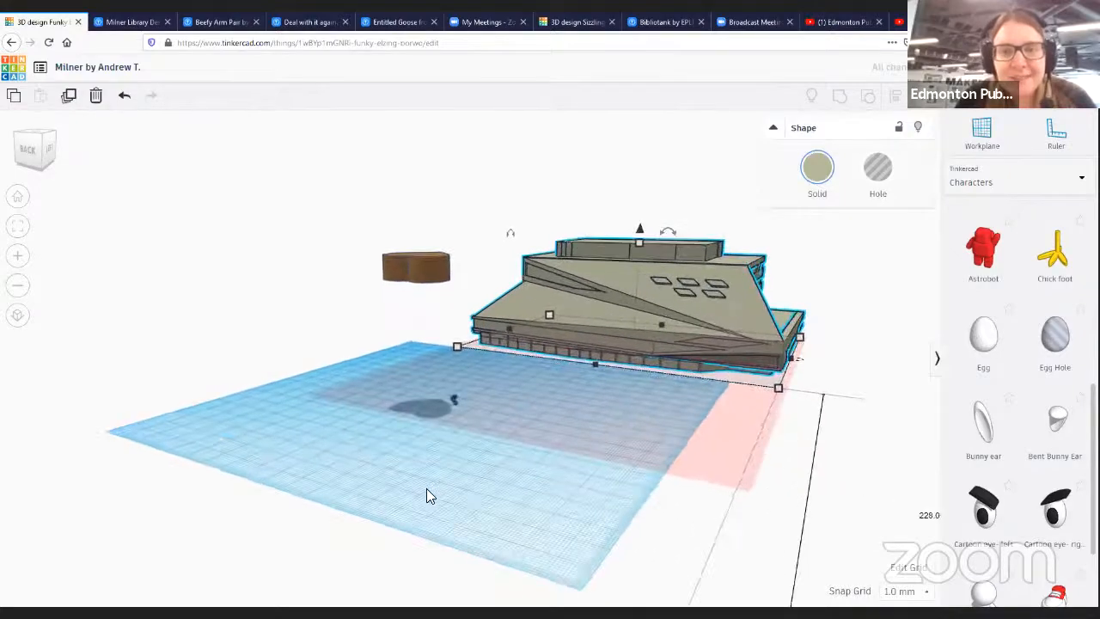
pyautogui.scroll(5, 430, 496)
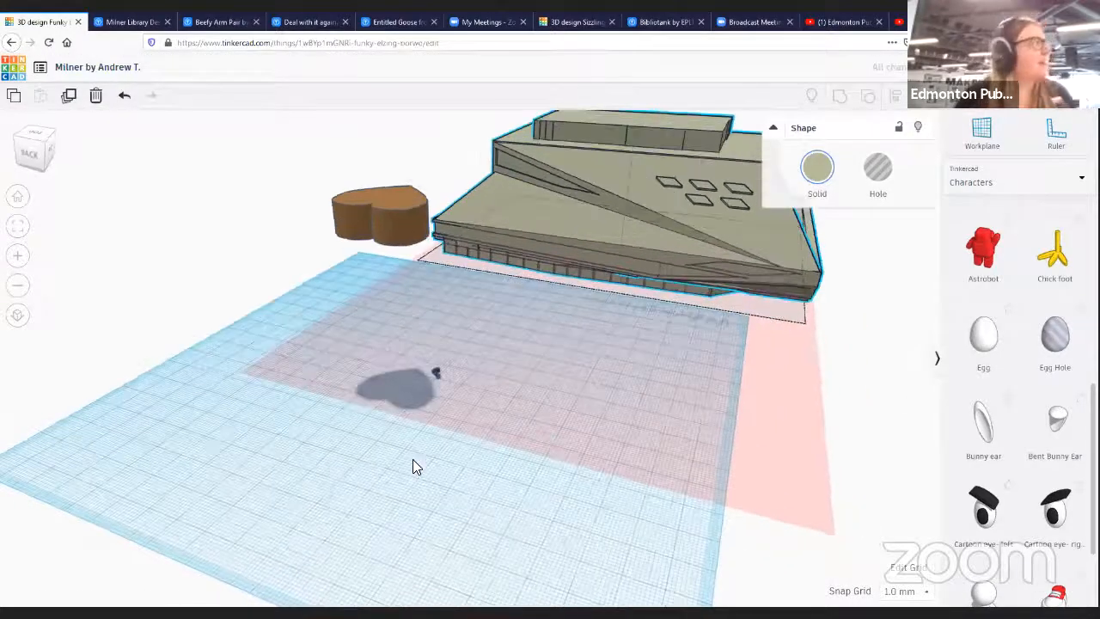
pyautogui.scroll(5, 412, 467)
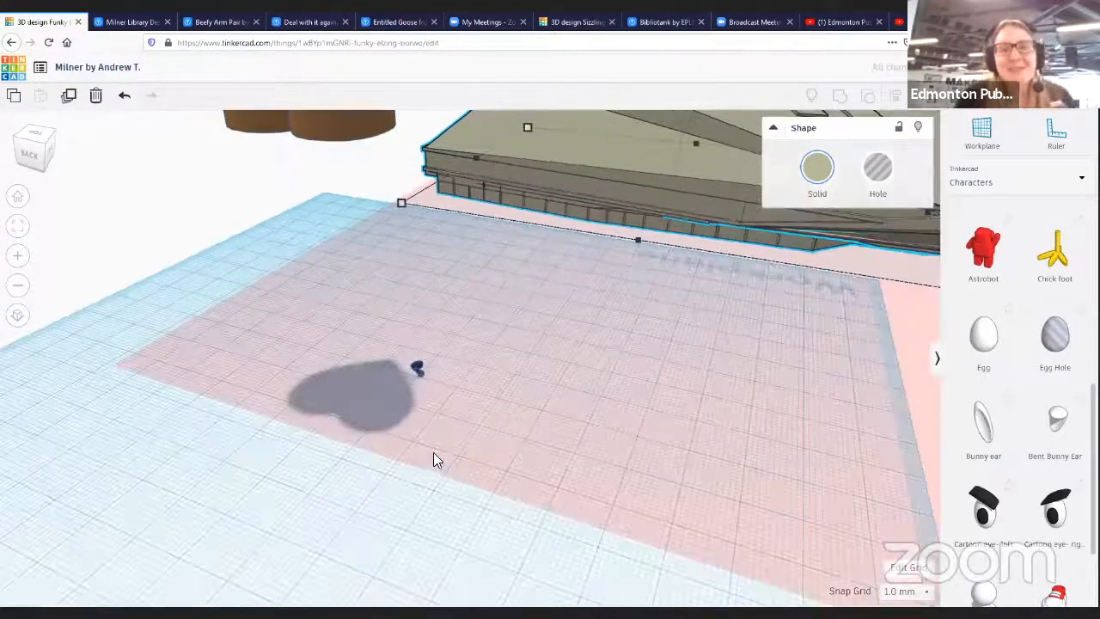
pyautogui.scroll(5, 433, 455)
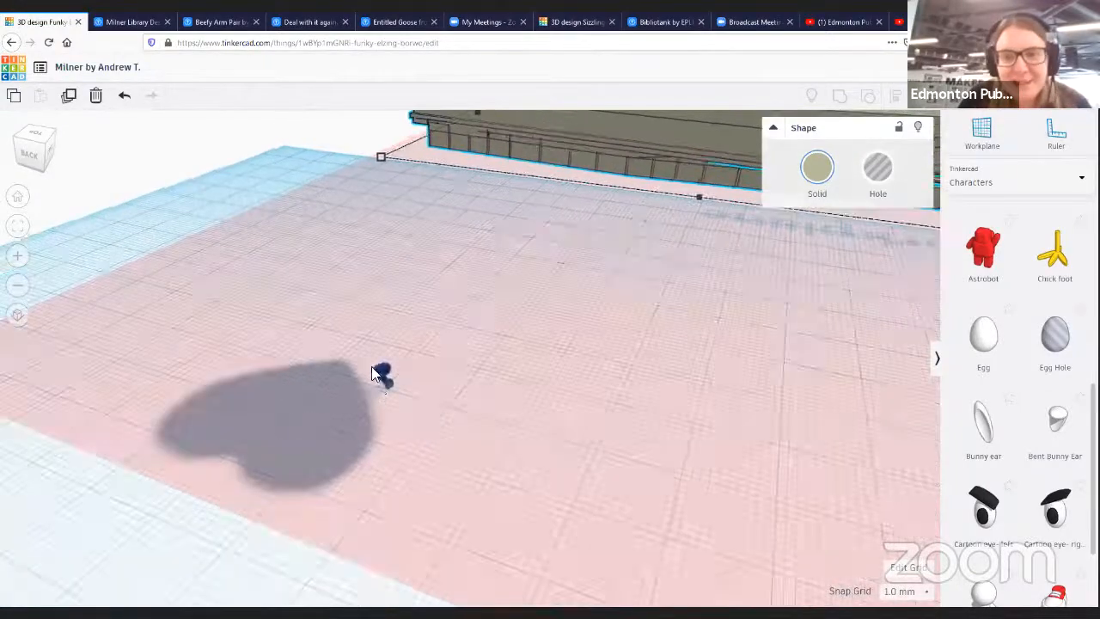
pyautogui.click(378, 381)
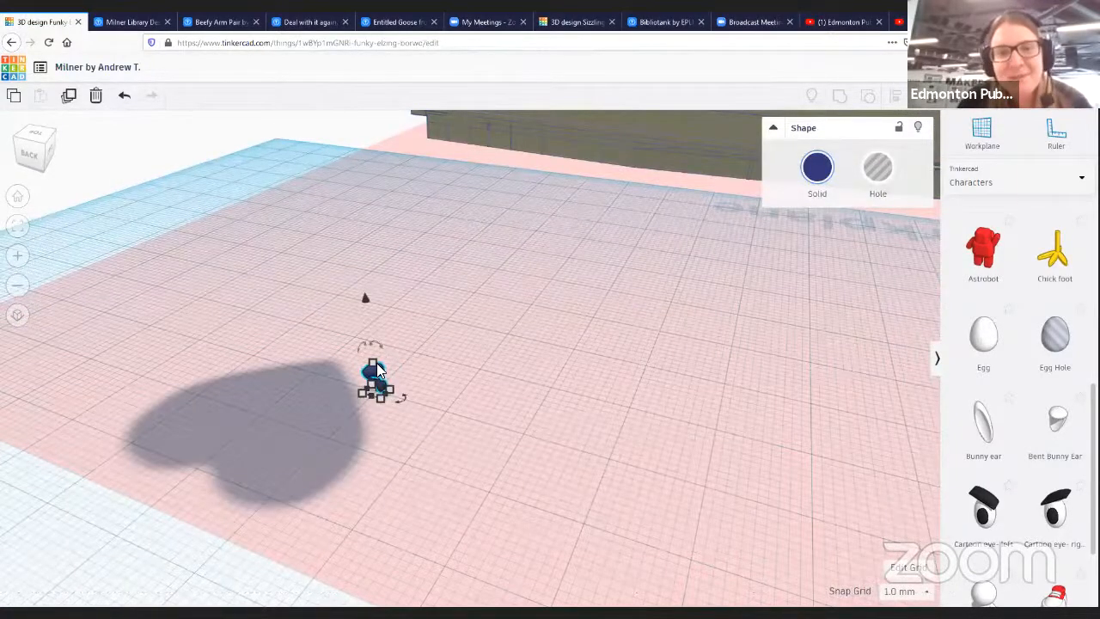
pyautogui.moveTo(378, 376); pyautogui.dragTo(607, 368)
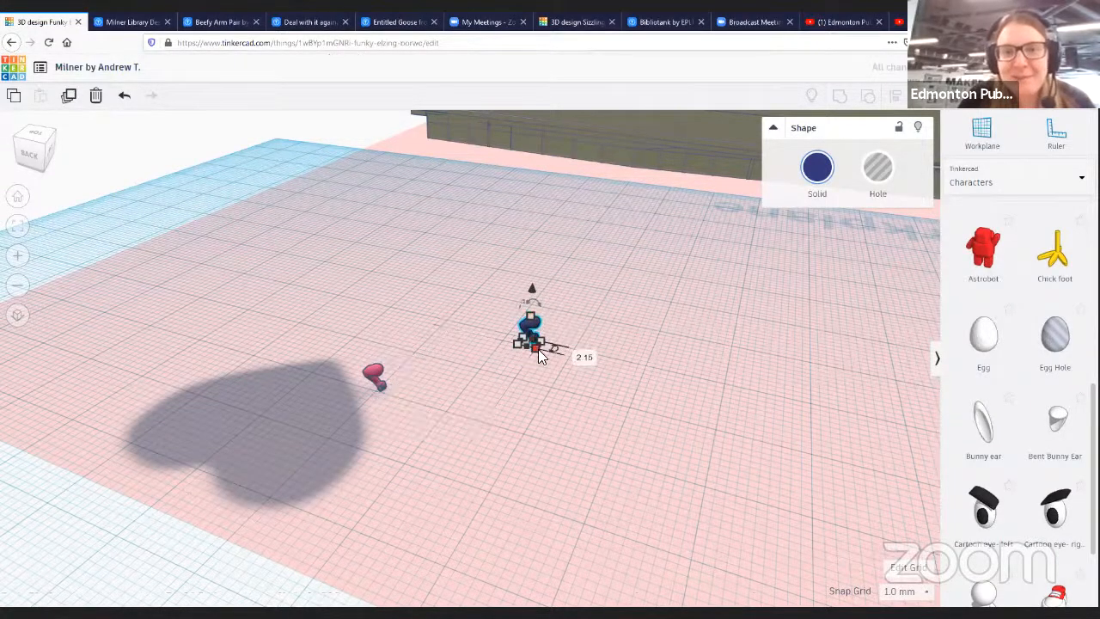
pyautogui.moveTo(534, 347)
pyautogui.mouseDown()
pyautogui.moveTo(537, 378)
pyautogui.moveTo(530, 352)
pyautogui.mouseUp()
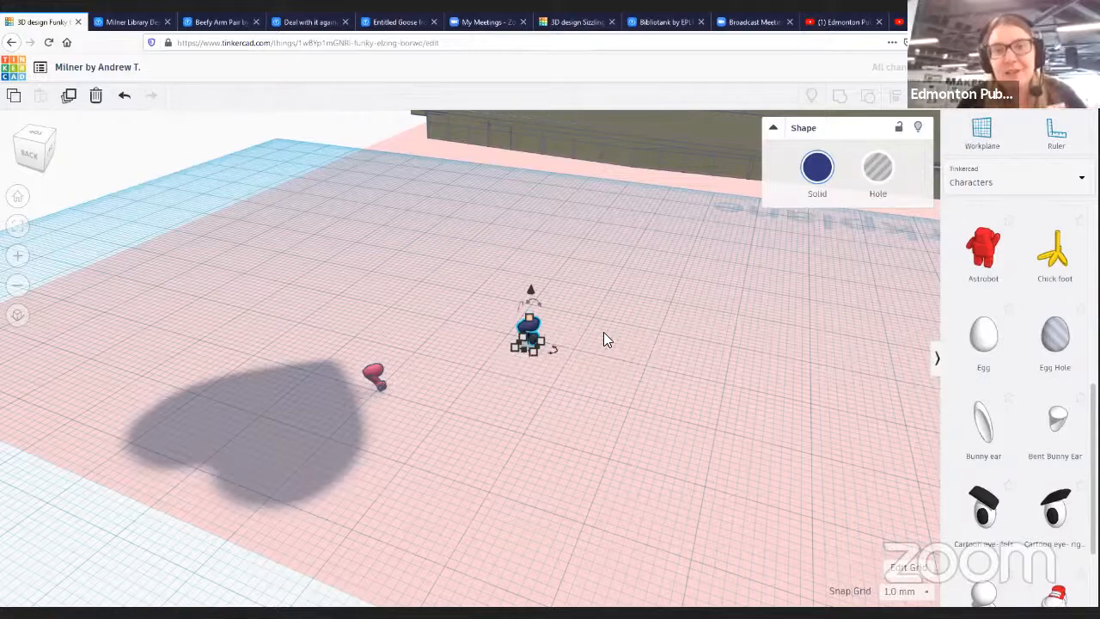
# - Scale the arm up to about 35 mm tall and about 23.6 mm wide
pyautogui.moveTo(550, 359); pyautogui.dragTo(588, 310, button='right')
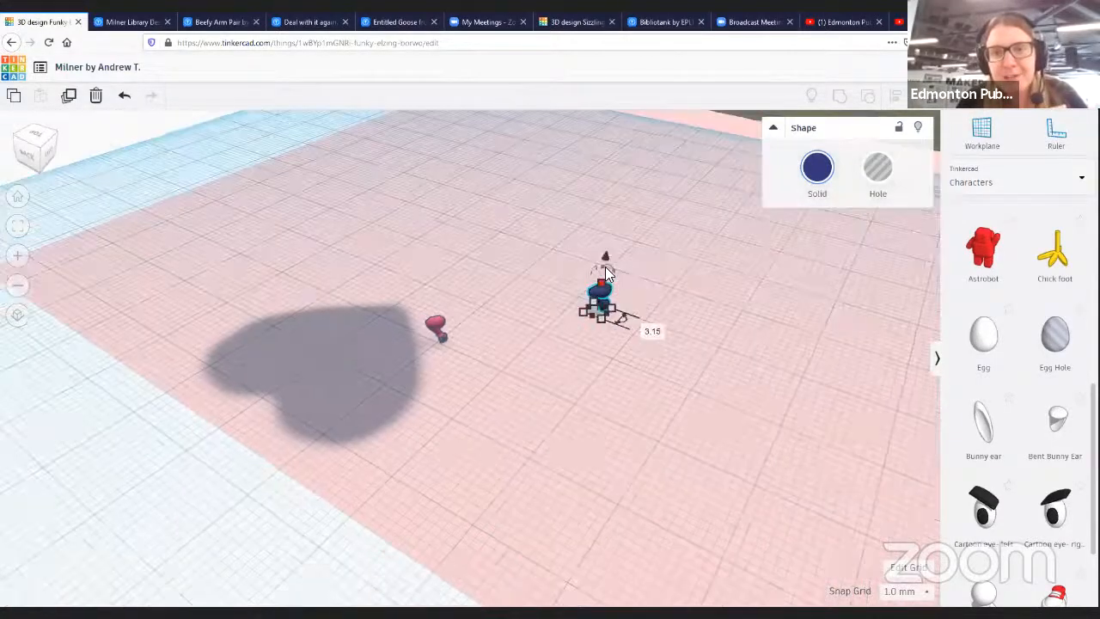
pyautogui.moveTo(615, 160); pyautogui.dragTo(597, 208)
pyautogui.click(608, 230)
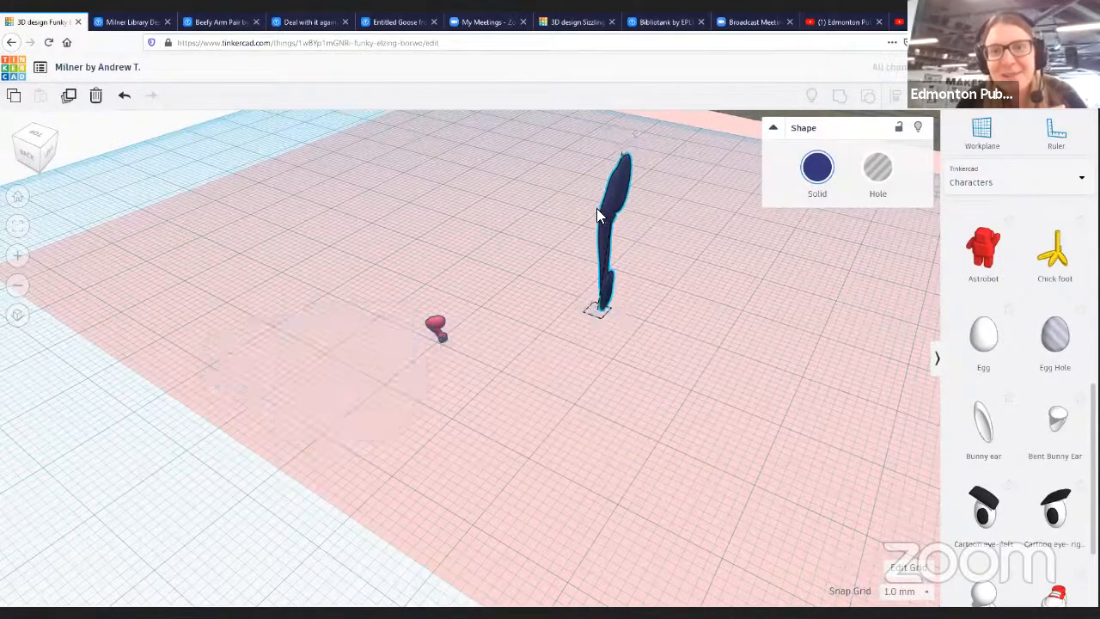
pyautogui.moveTo(628, 288); pyautogui.dragTo(612, 342)
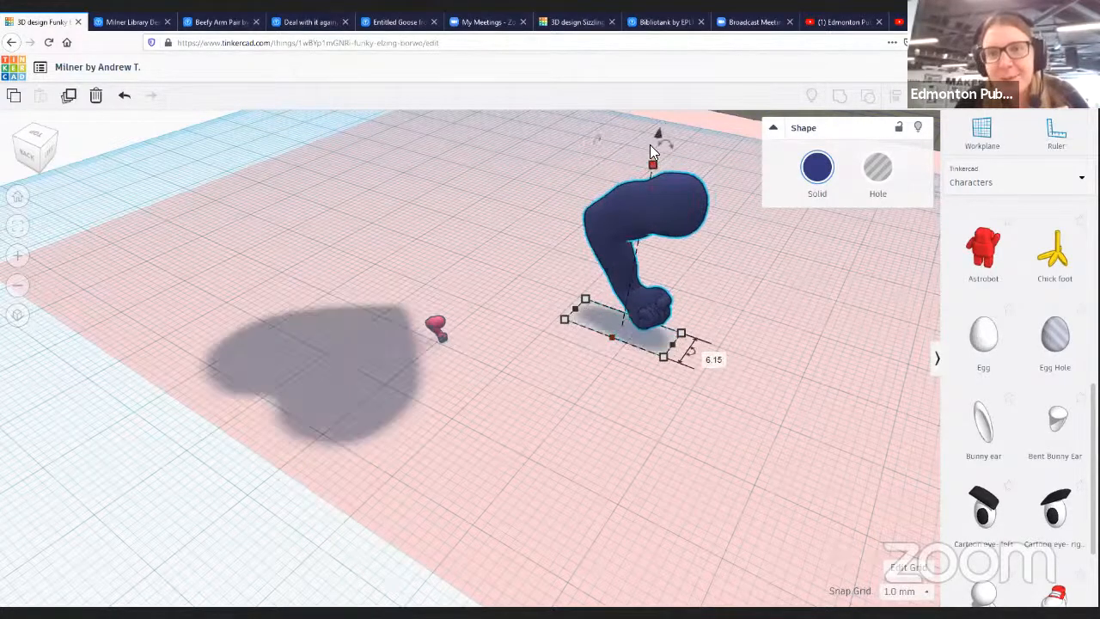
pyautogui.moveTo(652, 168); pyautogui.dragTo(681, 85)
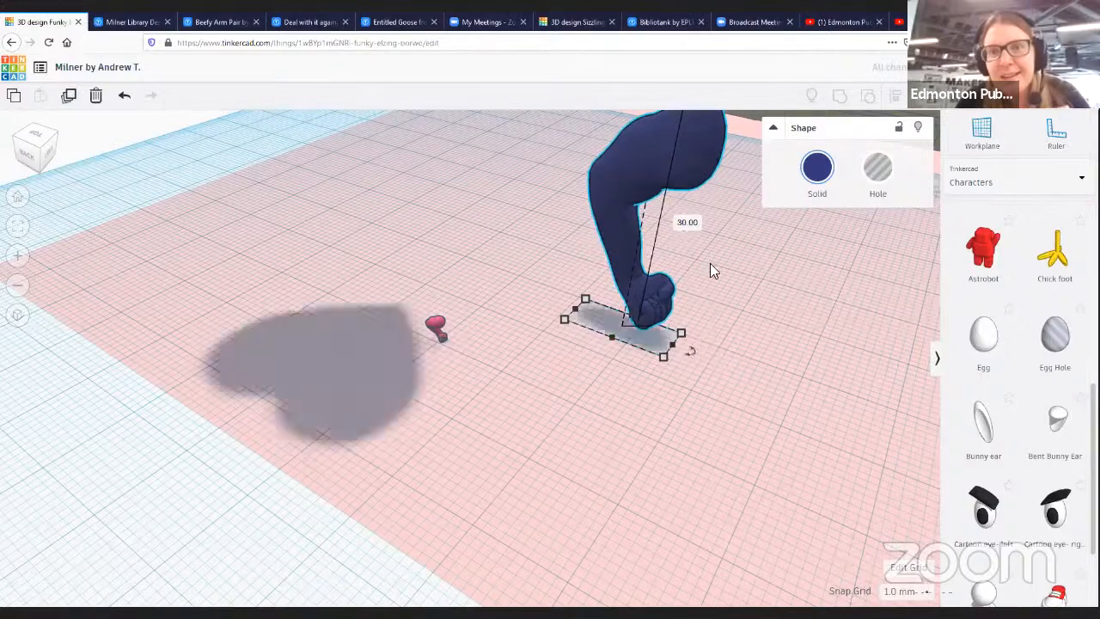
pyautogui.moveTo(810, 224); pyautogui.dragTo(803, 220, button='right')
pyautogui.moveTo(477, 329); pyautogui.dragTo(445, 255, button='right')
pyautogui.moveTo(444, 263); pyautogui.dragTo(452, 216)
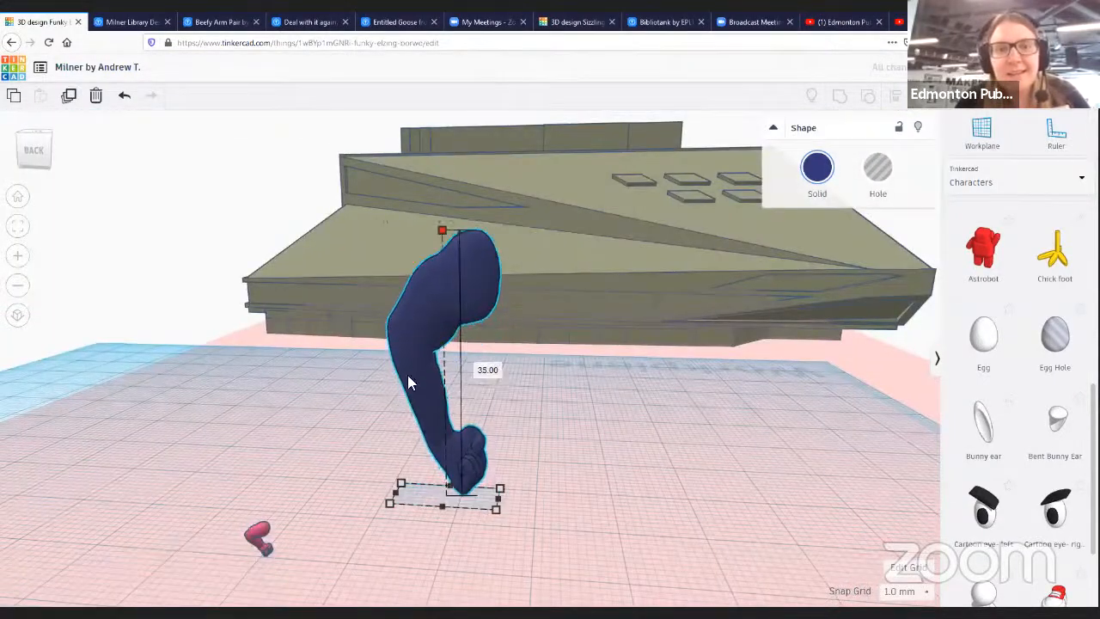
pyautogui.moveTo(395, 493); pyautogui.dragTo(344, 485)
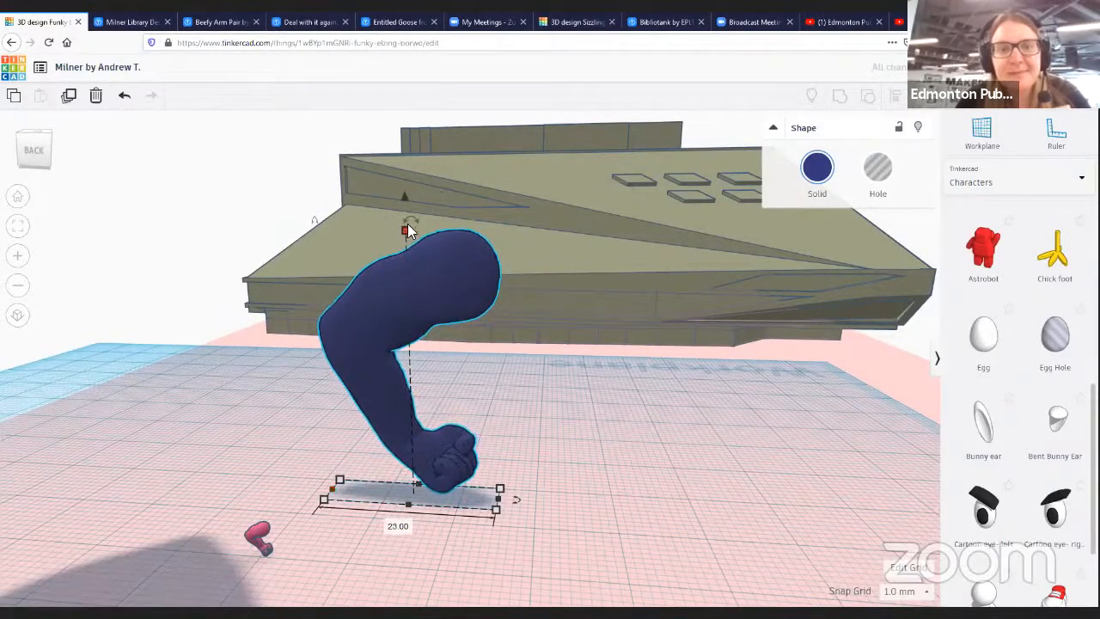
# - Rotate the arm about -126° and move it next to the building
pyautogui.moveTo(408, 225); pyautogui.dragTo(294, 464)
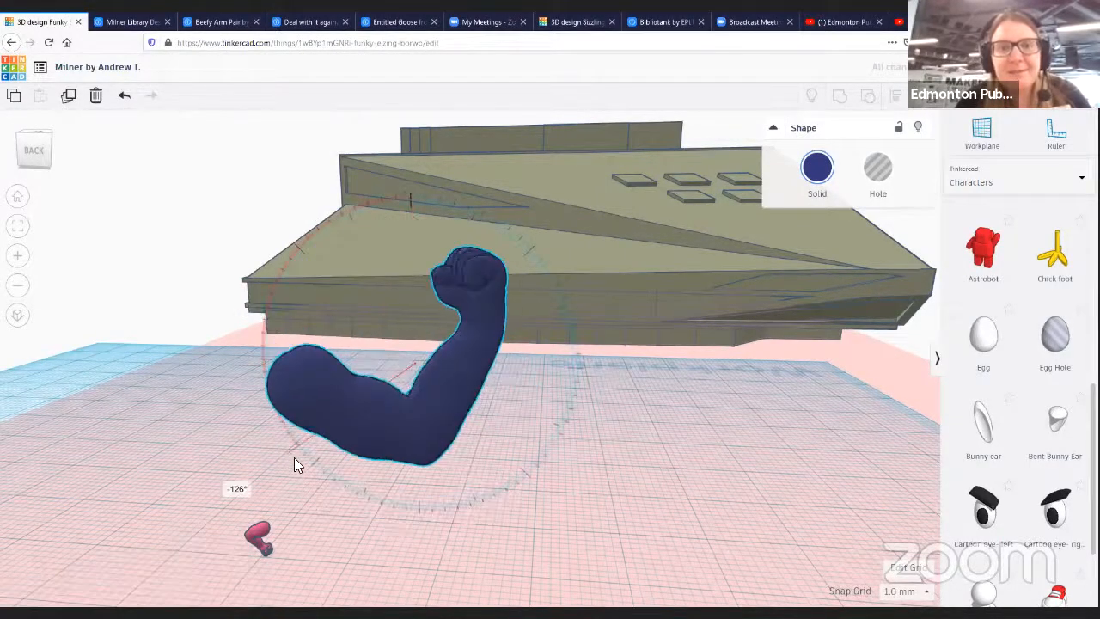
pyautogui.moveTo(420, 431); pyautogui.dragTo(850, 317)
pyautogui.moveTo(542, 380); pyautogui.dragTo(557, 359, button='middle')
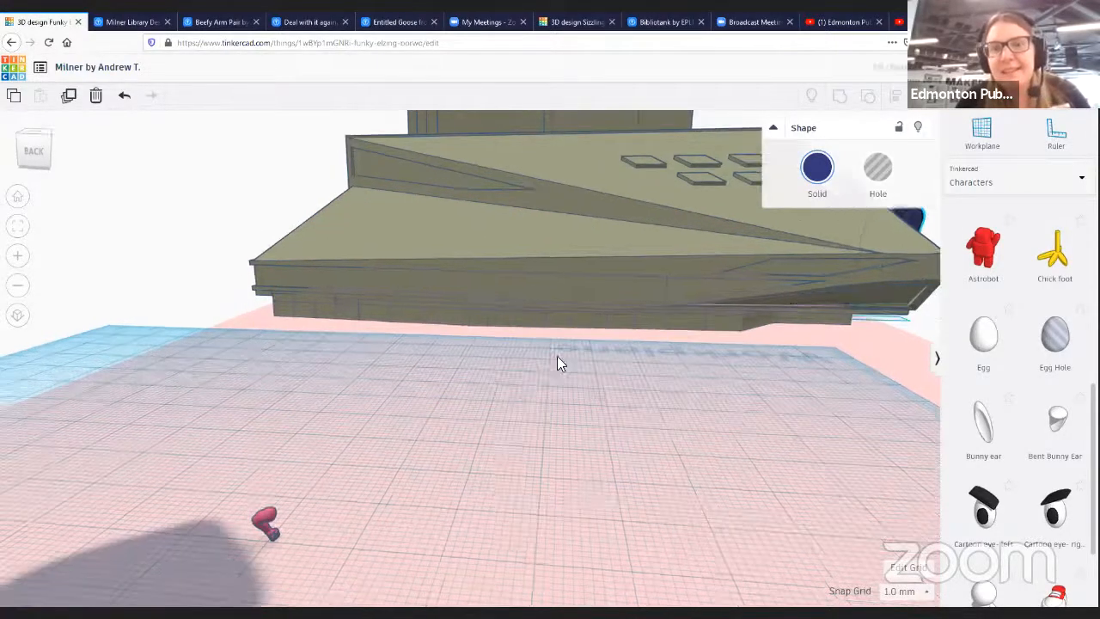
# - Move the pink Bunny ear toward the heart shape beside the building
pyautogui.moveTo(552, 407); pyautogui.dragTo(702, 398, button='right')
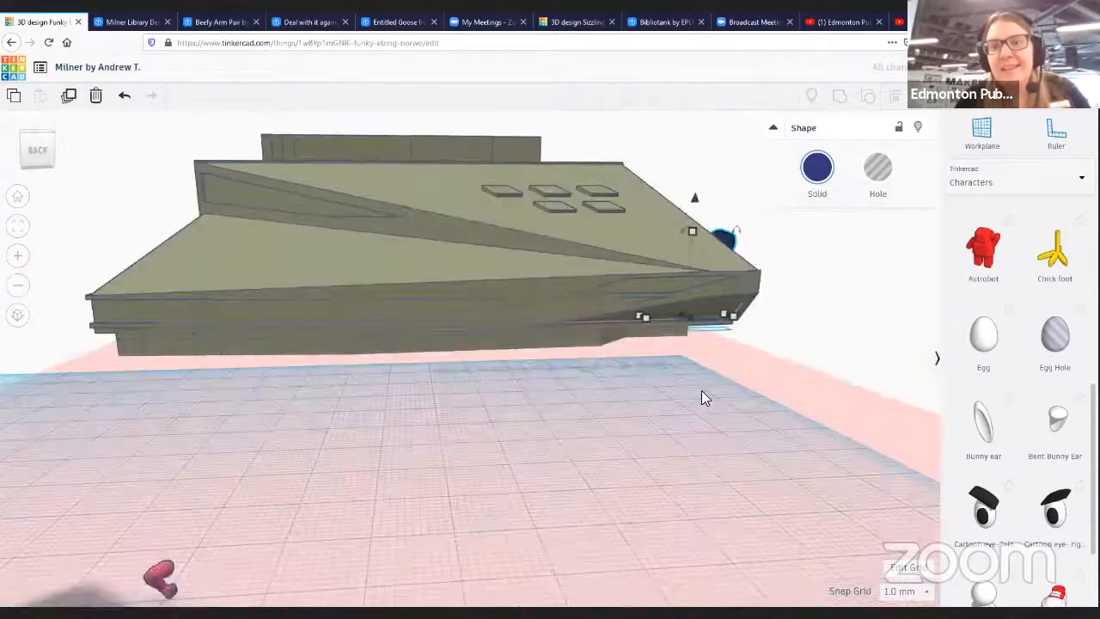
pyautogui.scroll(-2, 471, 243)
pyautogui.moveTo(557, 375); pyautogui.dragTo(549, 382, button='right')
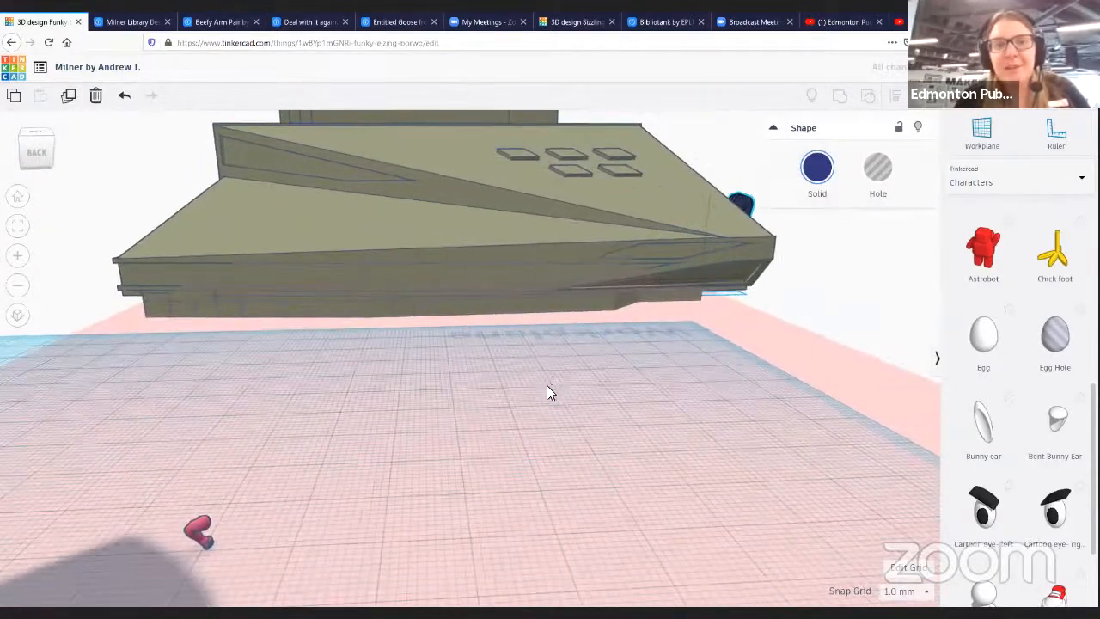
pyautogui.moveTo(549, 425); pyautogui.dragTo(392, 414, button='right')
pyautogui.moveTo(392, 414); pyautogui.dragTo(392, 409)
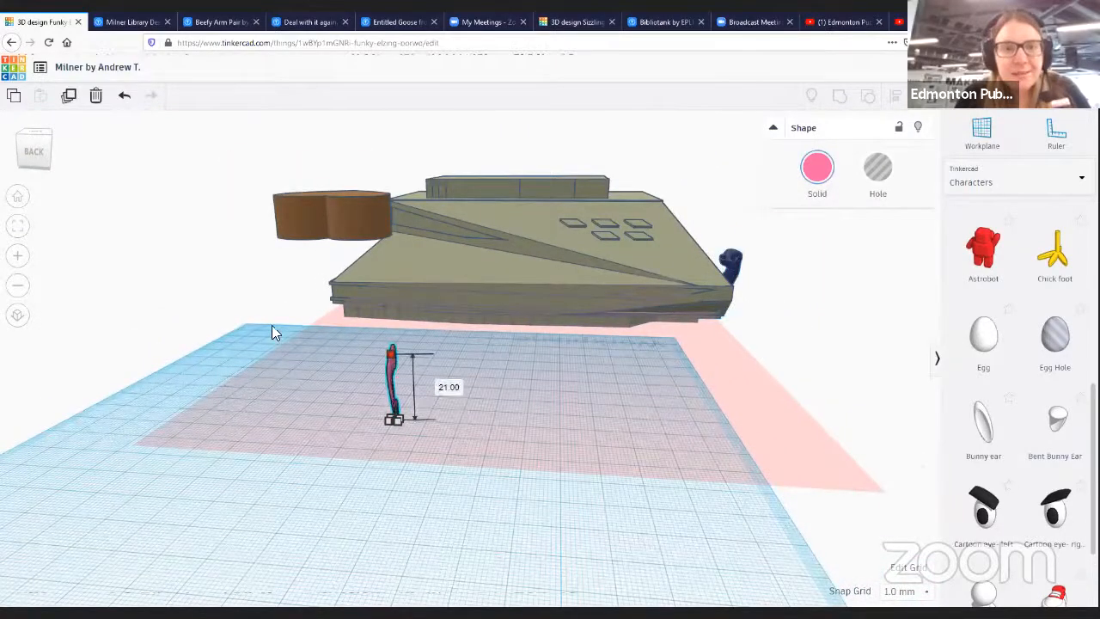
pyautogui.moveTo(392, 412); pyautogui.dragTo(228, 253)
# - Select the building together with the heart on its roof and group them
pyautogui.click(504, 371)
pyautogui.moveTo(597, 285); pyautogui.dragTo(502, 504)
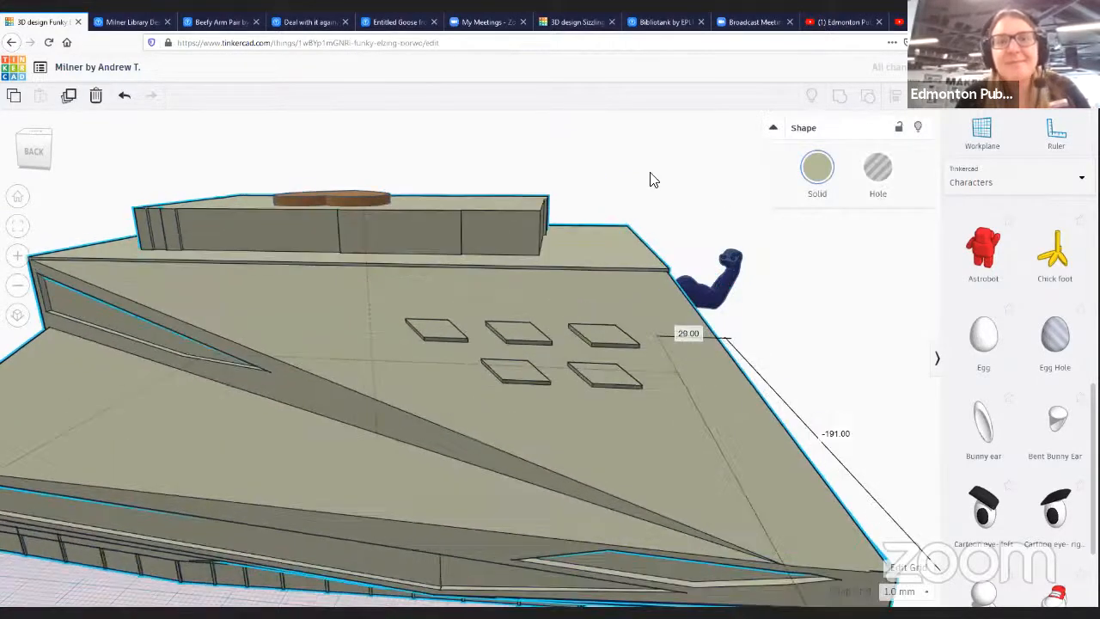
pyautogui.scroll(-4, 574, 271)
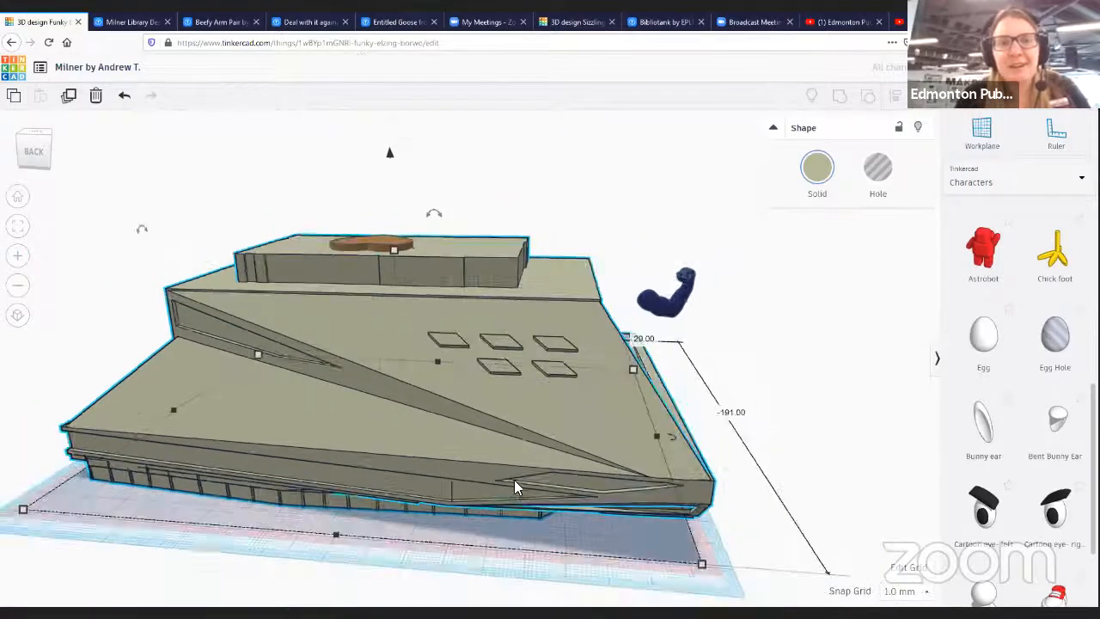
pyautogui.scroll(-1, 514, 480)
pyautogui.moveTo(493, 453); pyautogui.dragTo(497, 456)
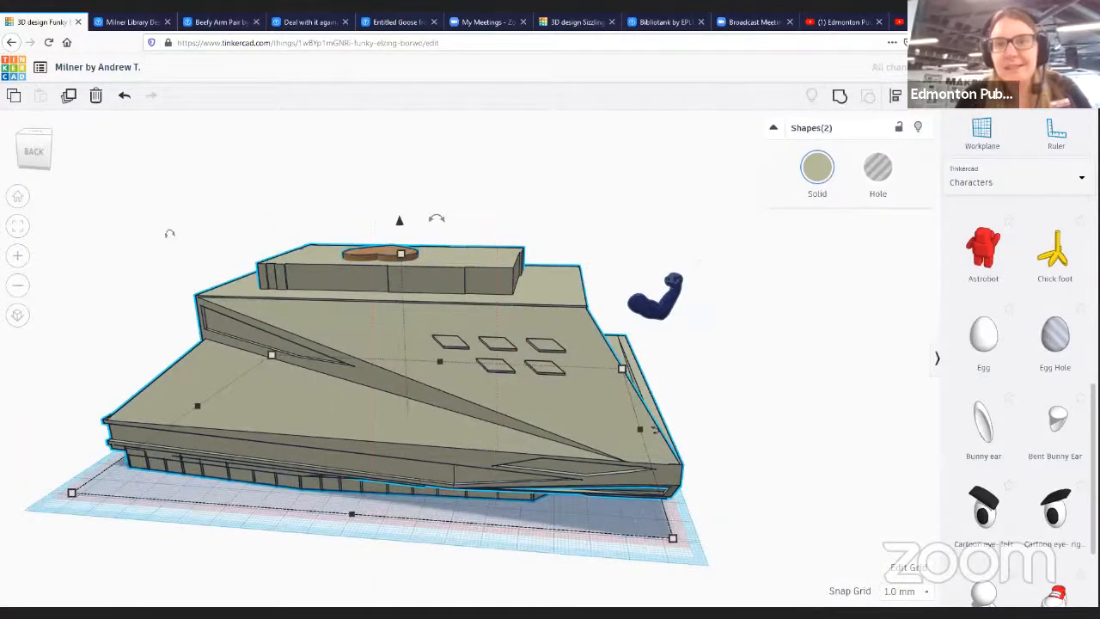
pyautogui.click(840, 96)
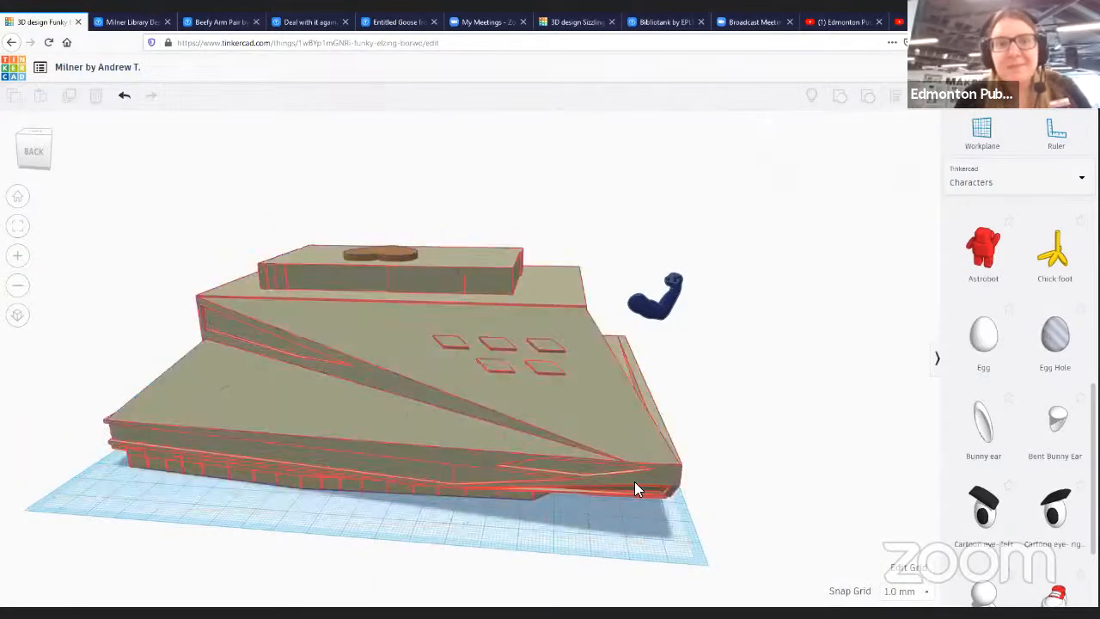
# - Move the arm against the building's front edge and enlarge it to about 36 mm tall
pyautogui.click(650, 314)
pyautogui.moveTo(646, 318); pyautogui.dragTo(638, 407)
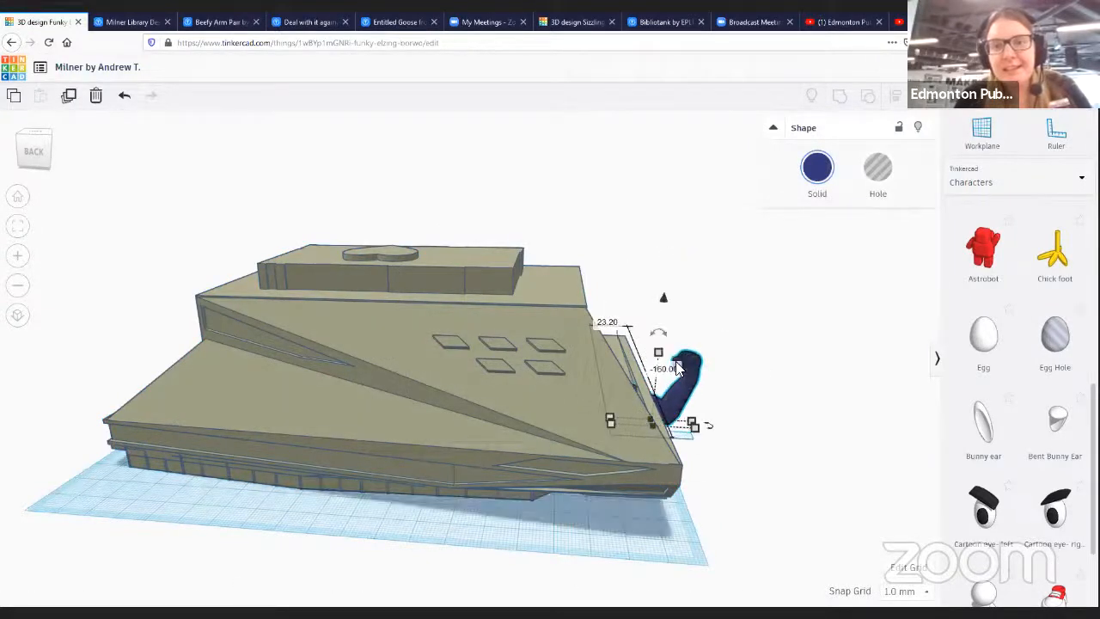
pyautogui.moveTo(673, 322)
pyautogui.mouseDown()
pyautogui.moveTo(668, 289)
pyautogui.moveTo(679, 318)
pyautogui.mouseUp()
pyautogui.moveTo(695, 430); pyautogui.dragTo(714, 418)
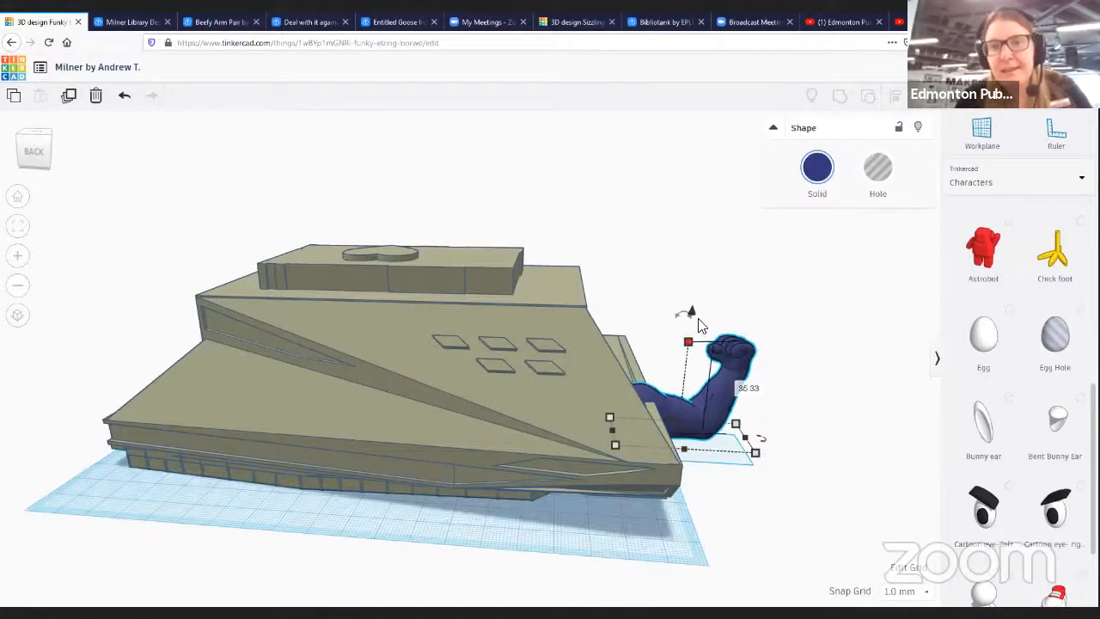
# - Rotate the arm about 54° and set it on the building's upper roof edge
pyautogui.moveTo(692, 313); pyautogui.dragTo(710, 161)
pyautogui.moveTo(679, 278); pyautogui.dragTo(514, 164)
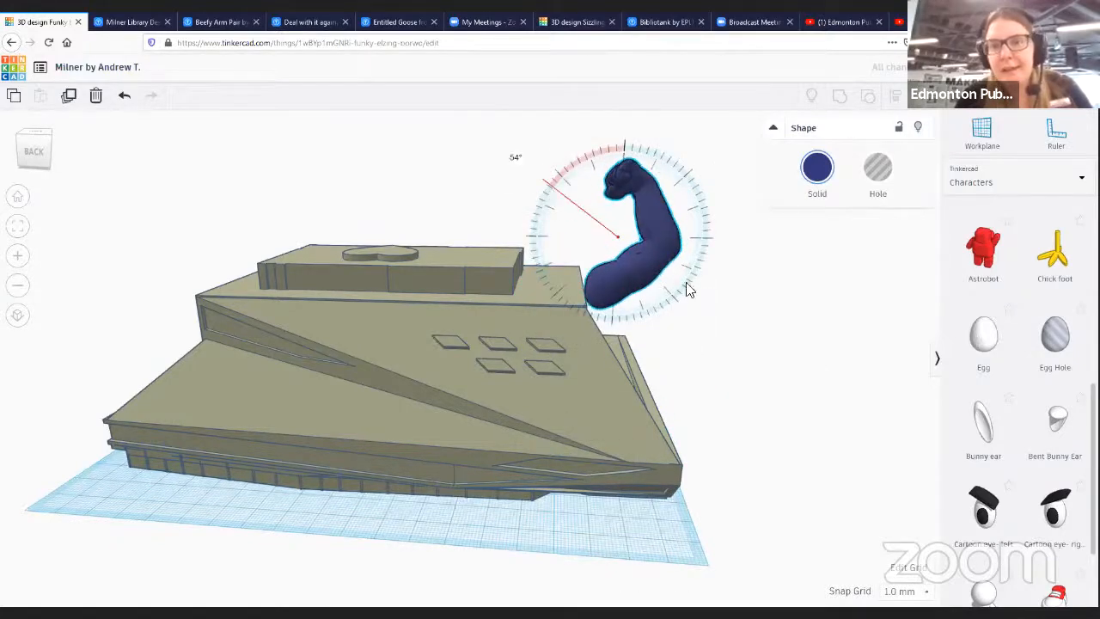
pyautogui.moveTo(662, 267); pyautogui.dragTo(610, 248)
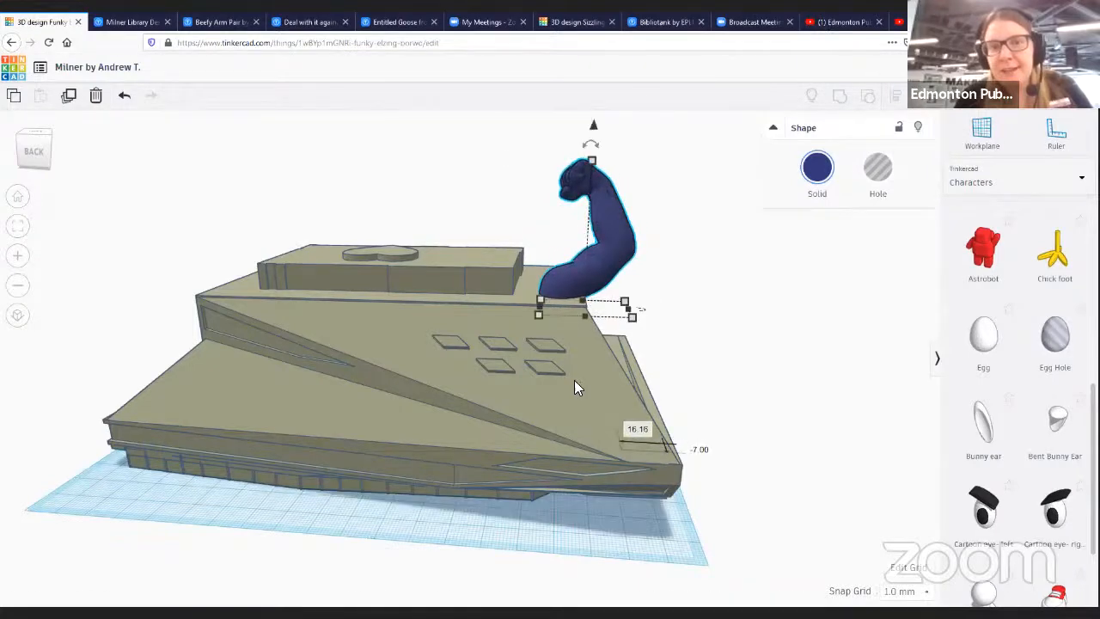
# - Tilt the arm slightly and nudge it into place on the roof edge
pyautogui.moveTo(679, 212); pyautogui.dragTo(474, 366, button='right')
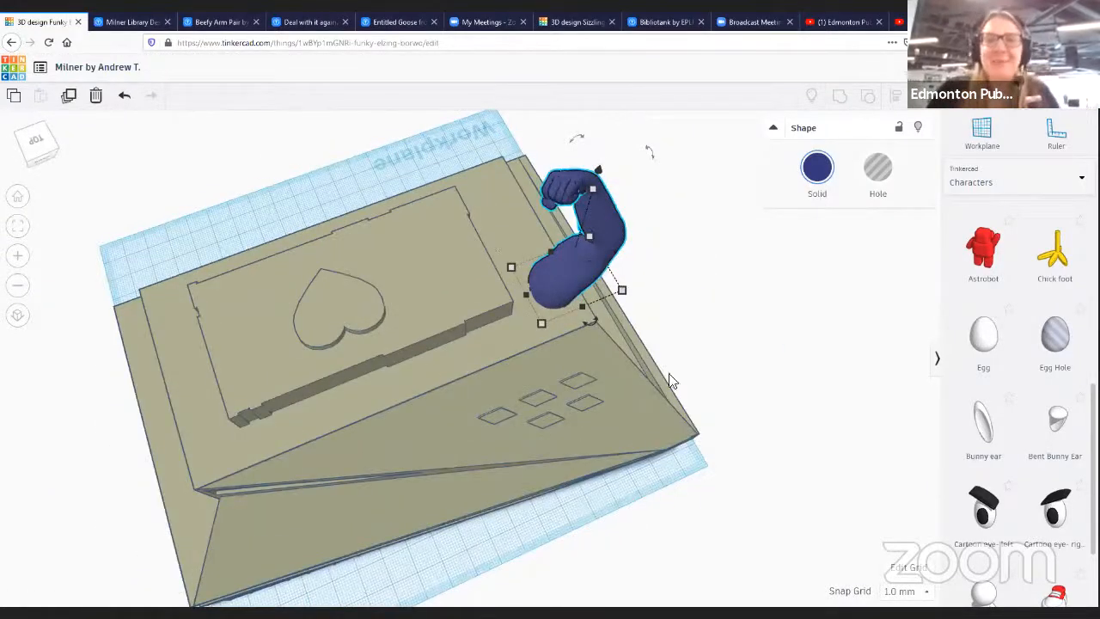
pyautogui.moveTo(687, 318); pyautogui.dragTo(636, 253, button='right')
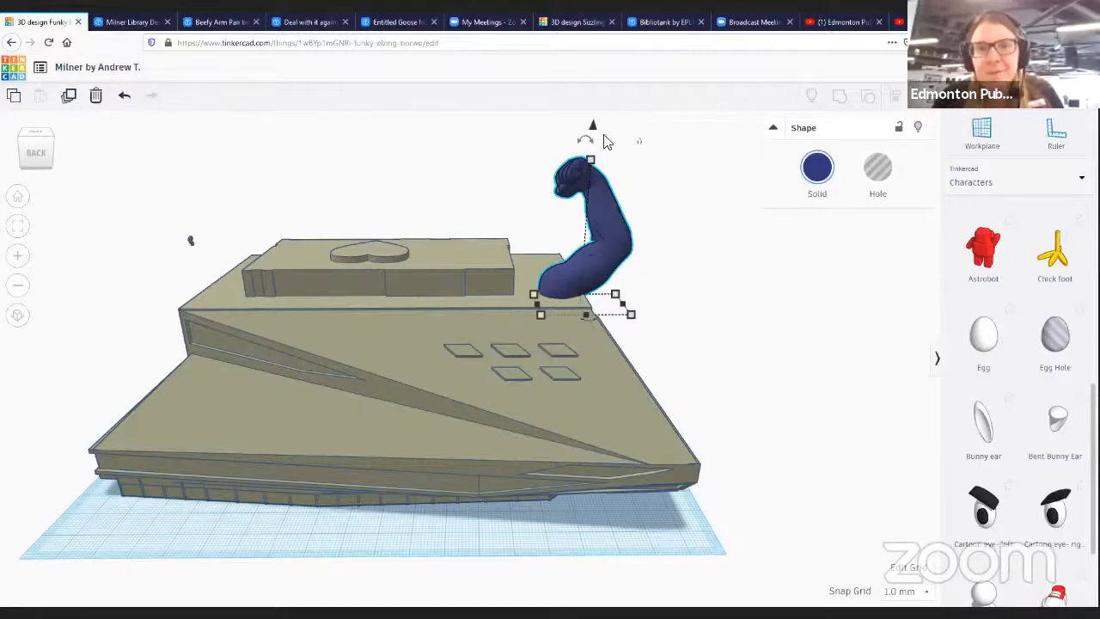
pyautogui.moveTo(589, 135); pyautogui.dragTo(558, 150)
pyautogui.moveTo(568, 252); pyautogui.dragTo(591, 253)
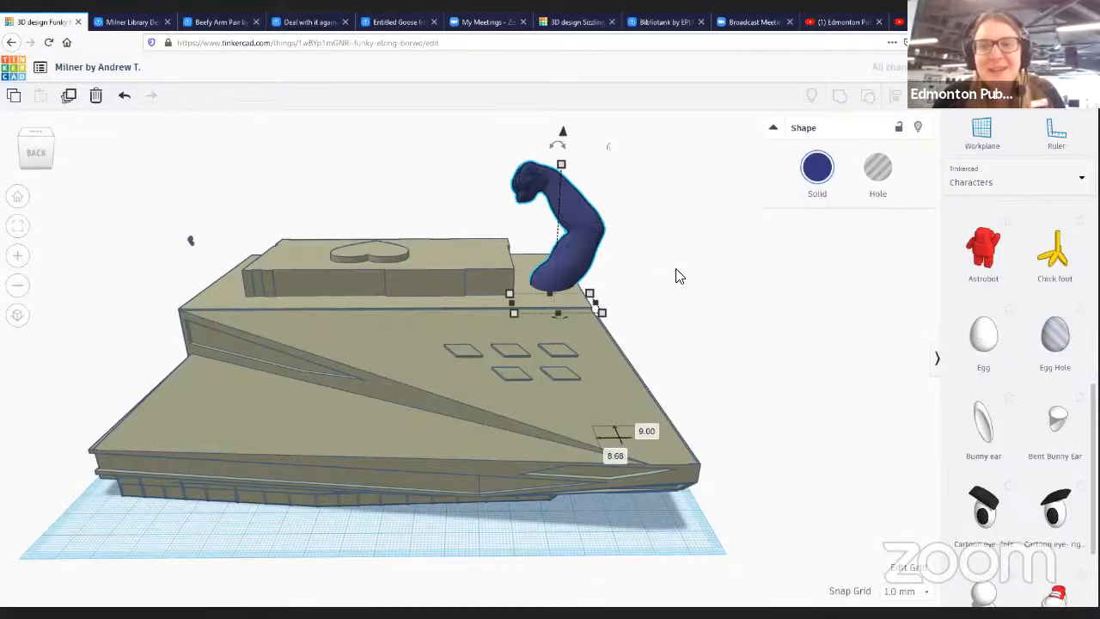
# - Select the blue arm together with the building and group them
pyautogui.scroll(-2, 647, 247)
pyautogui.scroll(4, 639, 250)
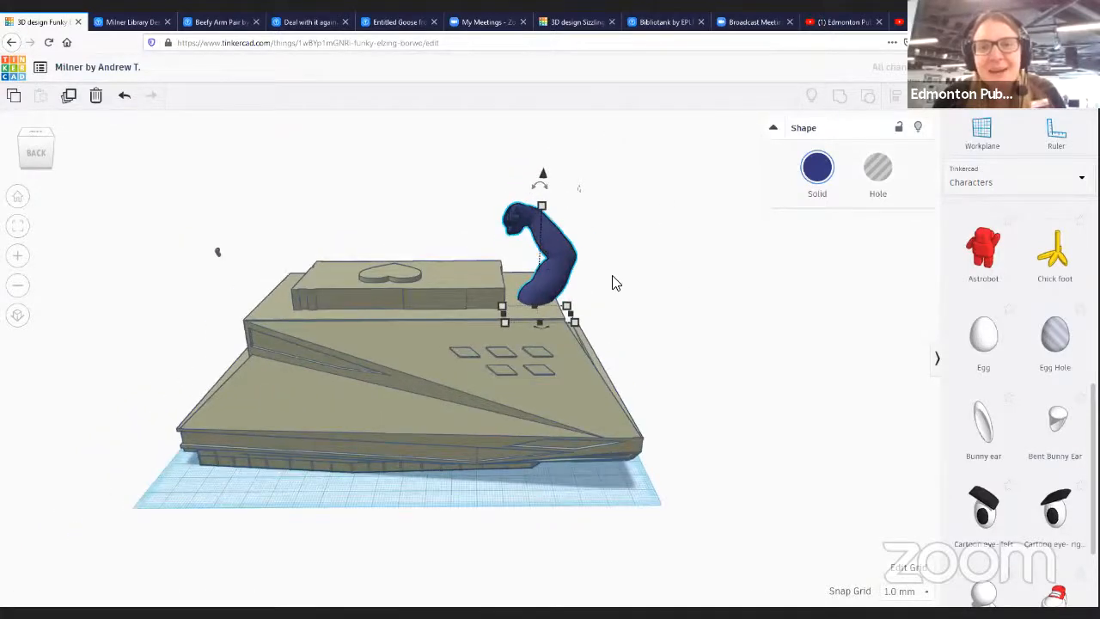
pyautogui.scroll(1, 609, 260)
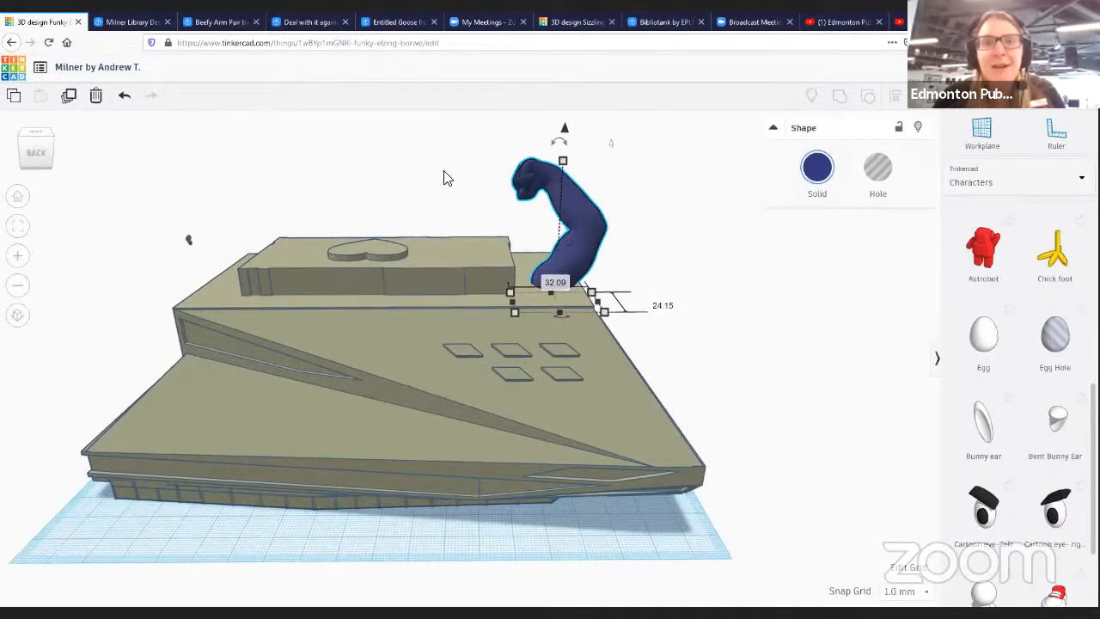
pyautogui.moveTo(446, 140); pyautogui.dragTo(675, 399)
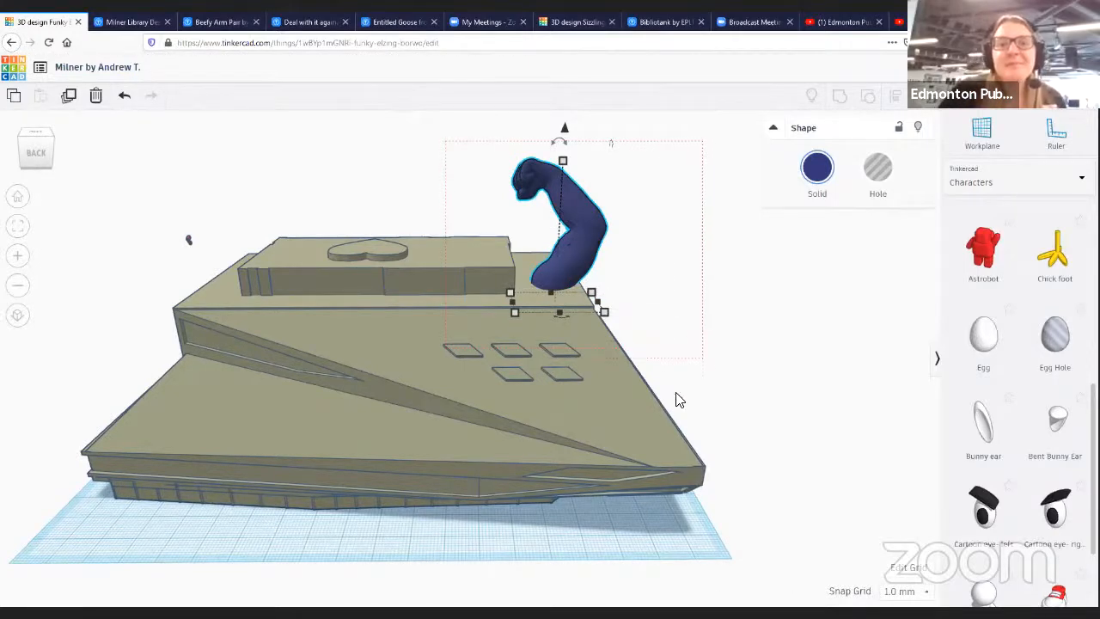
pyautogui.moveTo(588, 395); pyautogui.dragTo(588, 395)
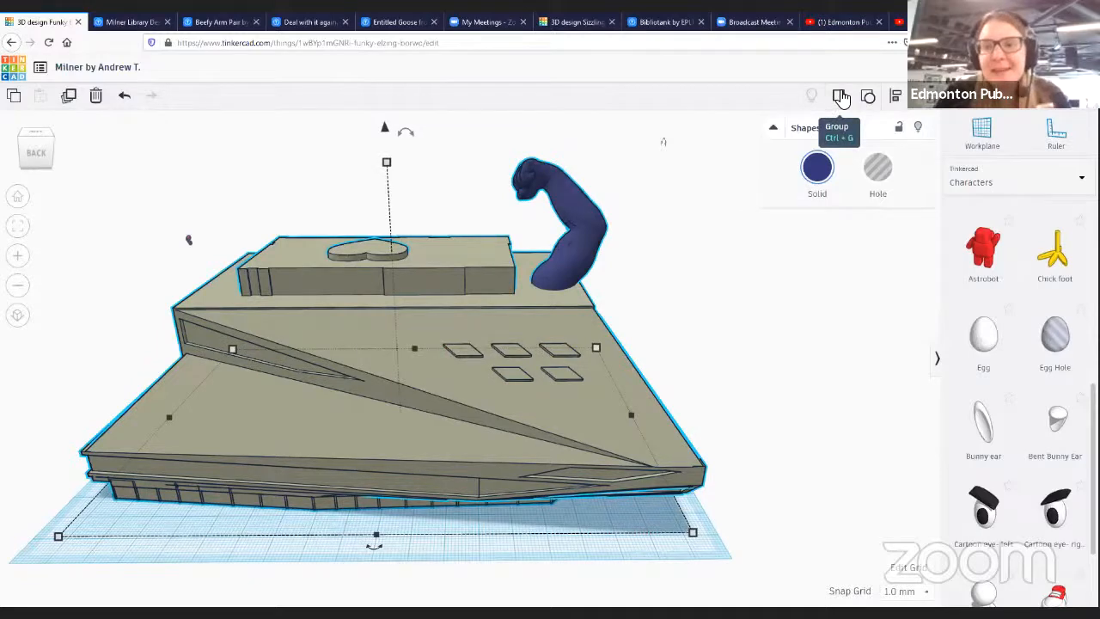
pyautogui.click(842, 97)
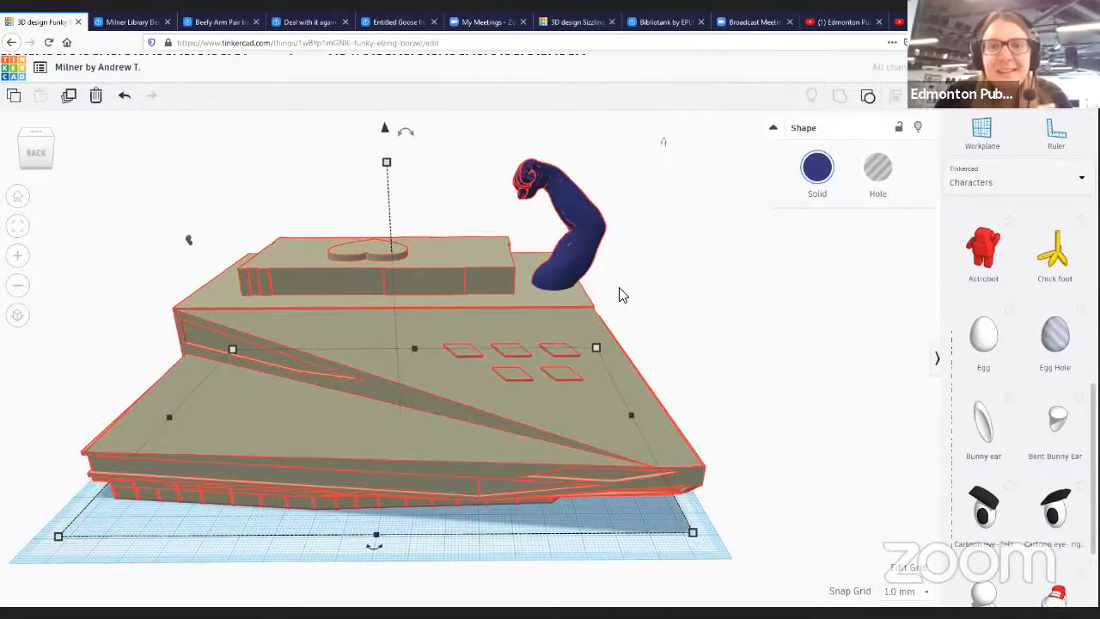
# - Select the small second arm and enlarge it beside the building's left side
pyautogui.moveTo(586, 325); pyautogui.dragTo(193, 166, button='right')
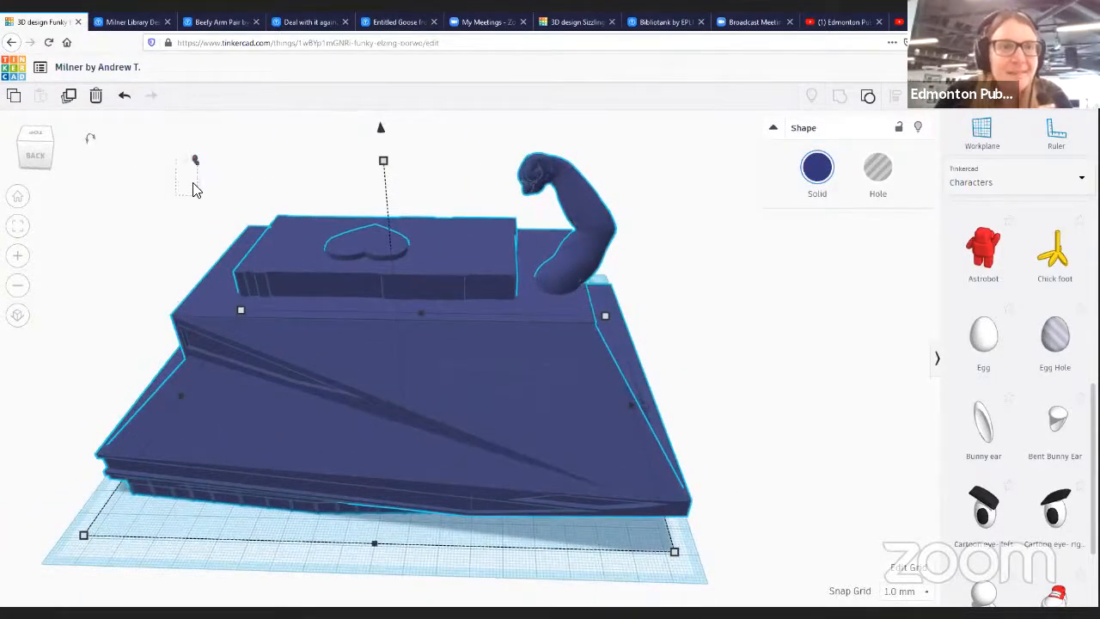
pyautogui.click(195, 166)
pyautogui.moveTo(194, 155); pyautogui.dragTo(263, 244)
pyautogui.moveTo(203, 175); pyautogui.dragTo(73, 470)
pyautogui.moveTo(406, 493); pyautogui.dragTo(225, 269, button='right')
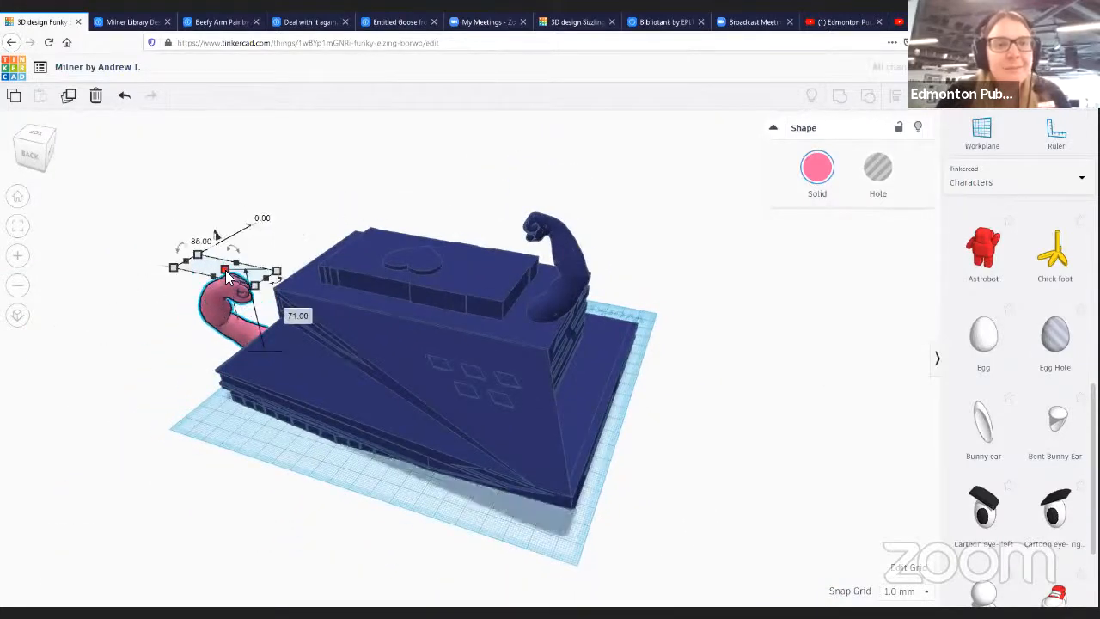
# - Rotate the second arm upright and raise it above the building's left side
pyautogui.moveTo(225, 270); pyautogui.dragTo(222, 178)
pyautogui.moveTo(239, 277); pyautogui.dragTo(311, 315)
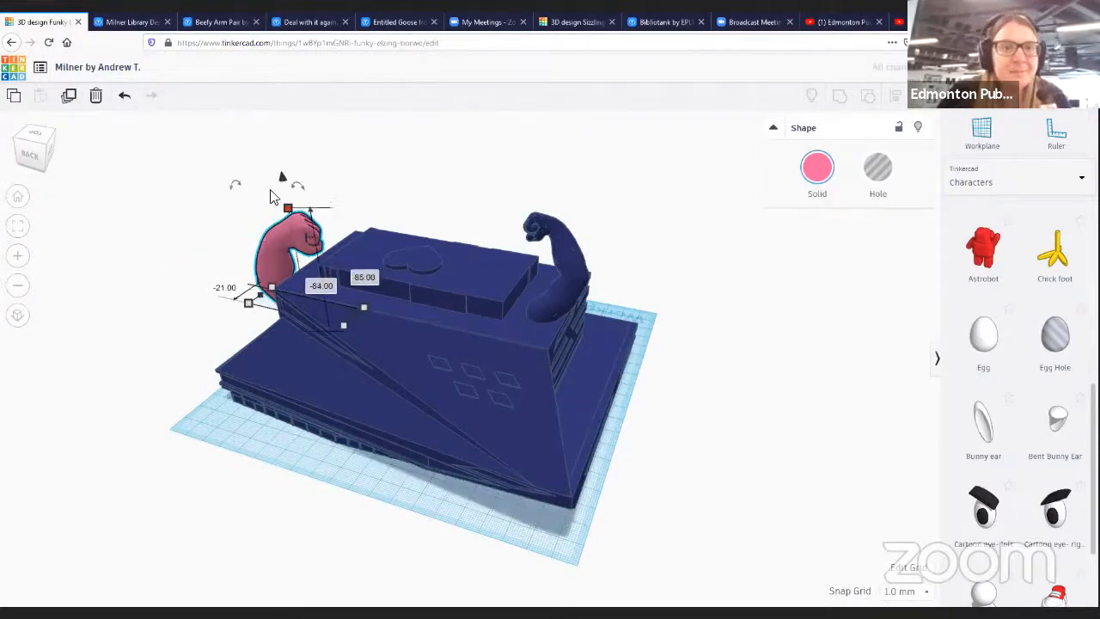
pyautogui.moveTo(283, 180); pyautogui.dragTo(284, 109)
pyautogui.moveTo(269, 226); pyautogui.dragTo(255, 254)
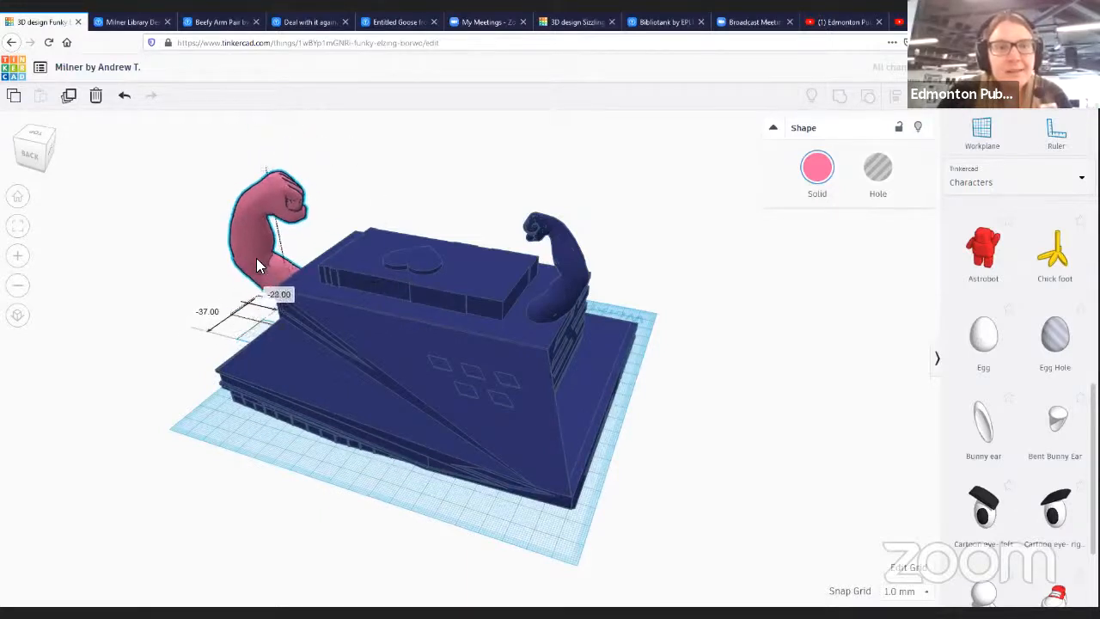
pyautogui.moveTo(258, 137); pyautogui.dragTo(257, 144)
pyautogui.moveTo(275, 278); pyautogui.dragTo(246, 227)
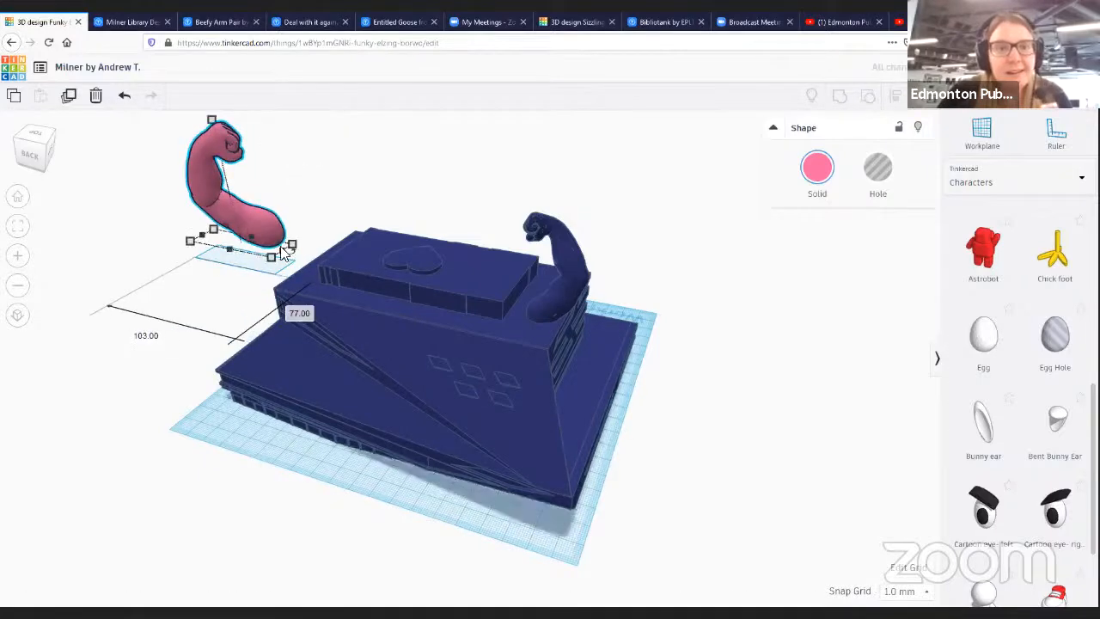
# - Move the second arm onto the building's left roof edge and resize it to about 73 mm tall
pyautogui.moveTo(264, 423); pyautogui.dragTo(313, 381, button='right')
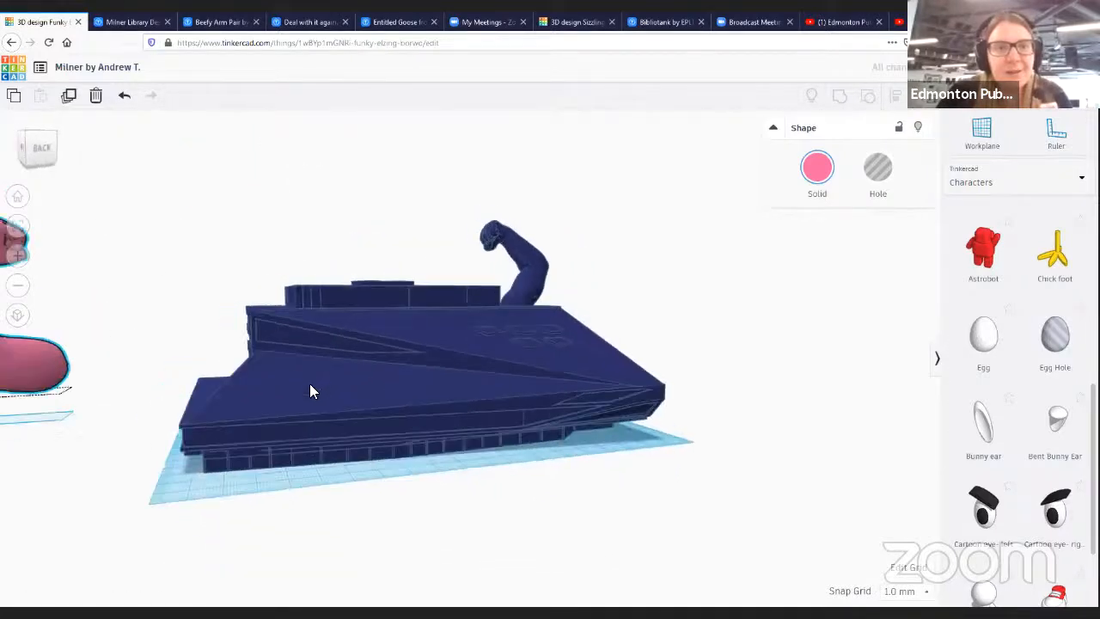
pyautogui.moveTo(61, 353); pyautogui.dragTo(275, 393)
pyautogui.moveTo(227, 212)
pyautogui.mouseDown()
pyautogui.moveTo(226, 199)
pyautogui.moveTo(226, 222)
pyautogui.mouseUp()
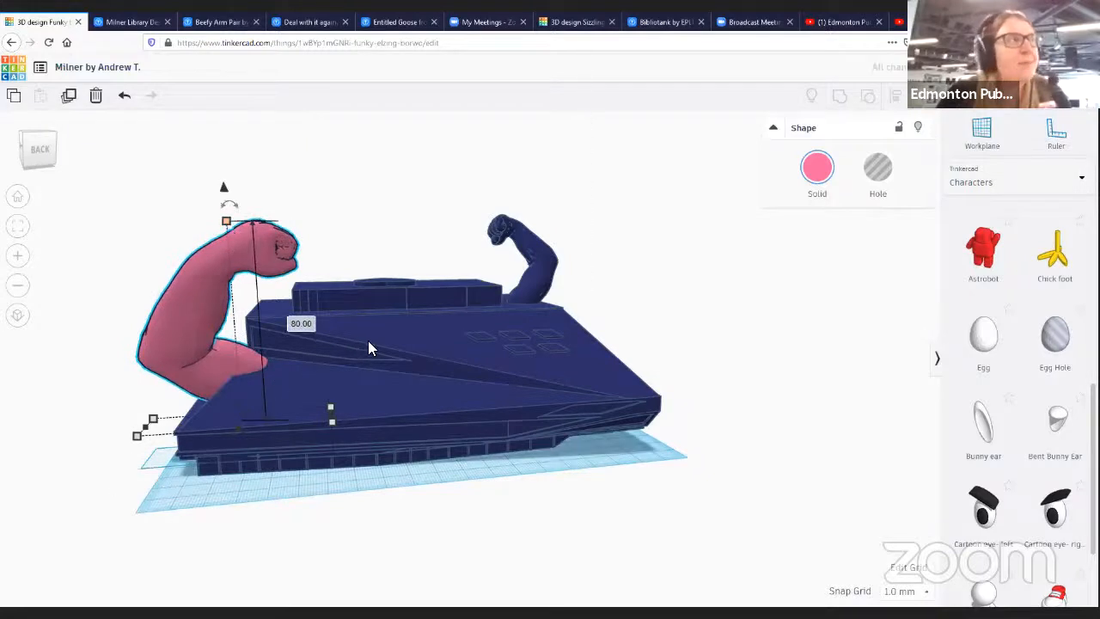
pyautogui.moveTo(331, 418); pyautogui.dragTo(283, 408)
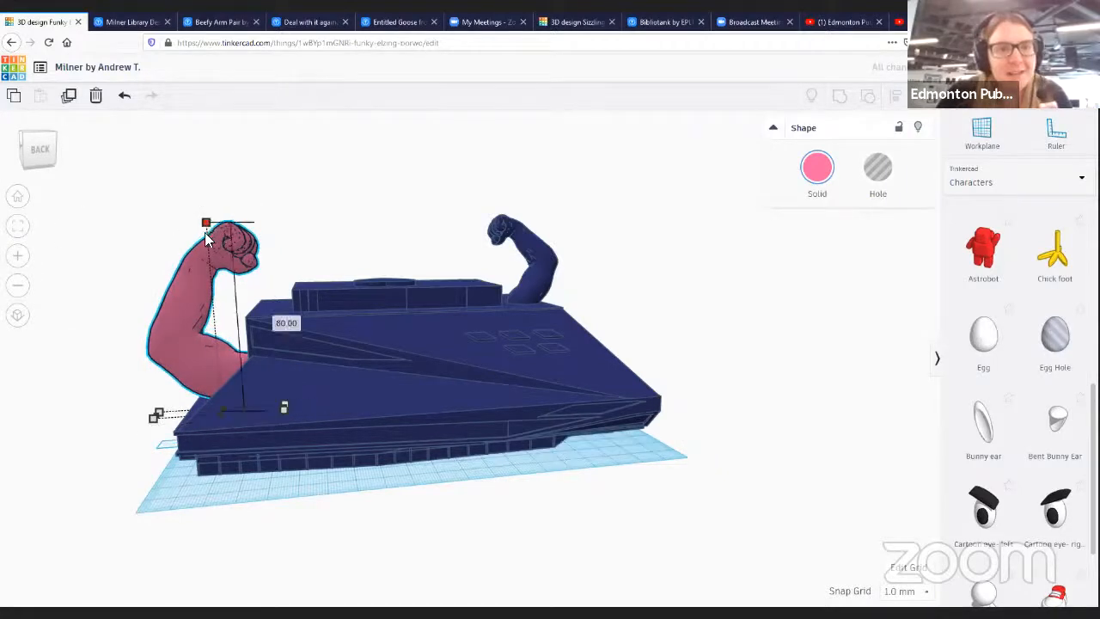
pyautogui.moveTo(186, 356); pyautogui.dragTo(206, 341)
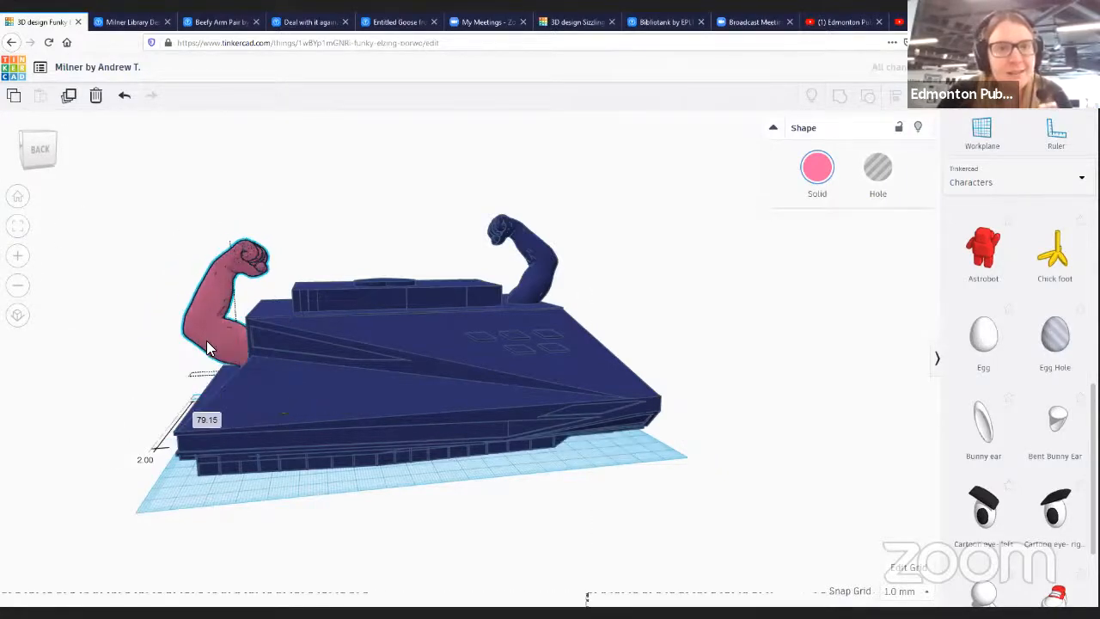
pyautogui.moveTo(219, 210); pyautogui.dragTo(216, 142)
pyautogui.moveTo(247, 315); pyautogui.dragTo(247, 304)
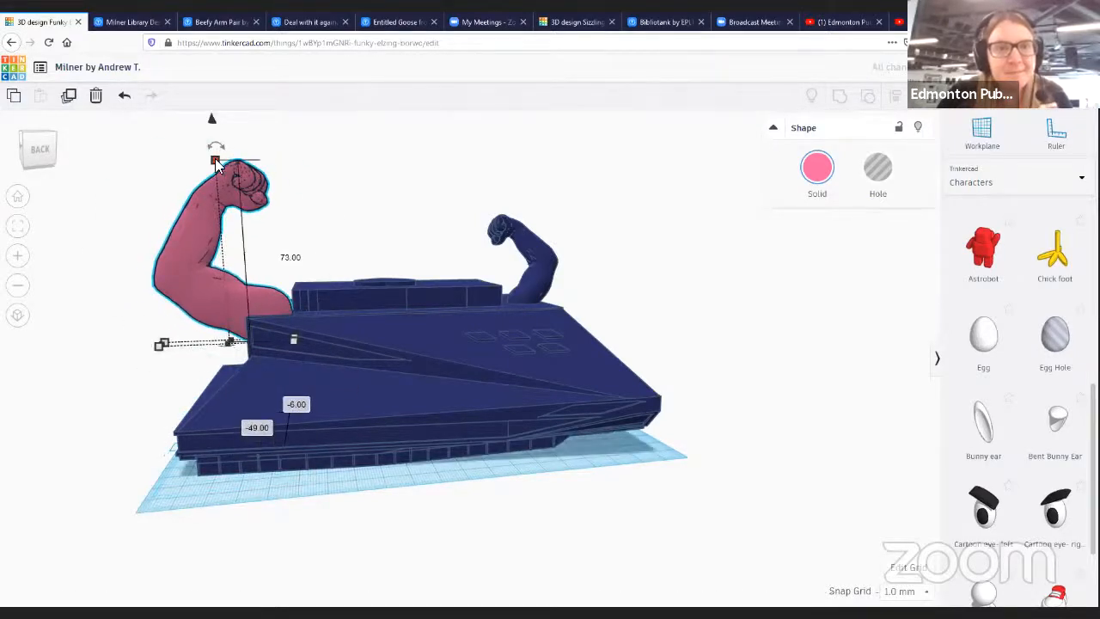
pyautogui.moveTo(215, 160); pyautogui.dragTo(215, 166)
pyautogui.moveTo(160, 346); pyautogui.dragTo(166, 346)
# - Orbit around the model to inspect the second arm's placement on the roof
pyautogui.click(135, 388)
pyautogui.moveTo(135, 388); pyautogui.dragTo(383, 466, button='right')
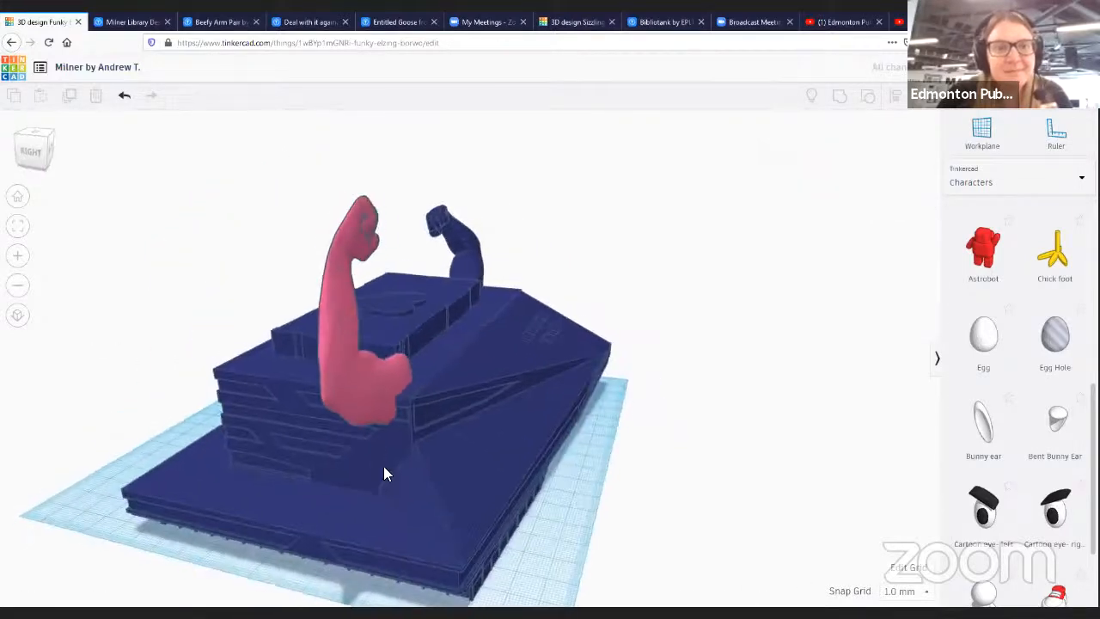
pyautogui.click(373, 394)
pyautogui.moveTo(732, 456); pyautogui.dragTo(466, 410, button='right')
pyautogui.moveTo(470, 407); pyautogui.dragTo(404, 412)
pyautogui.moveTo(634, 457); pyautogui.dragTo(238, 412, button='right')
pyautogui.moveTo(237, 406)
pyautogui.mouseDown()
pyautogui.moveTo(219, 393)
pyautogui.moveTo(244, 411)
pyautogui.mouseUp()
pyautogui.moveTo(430, 535); pyautogui.dragTo(343, 520, button='right')
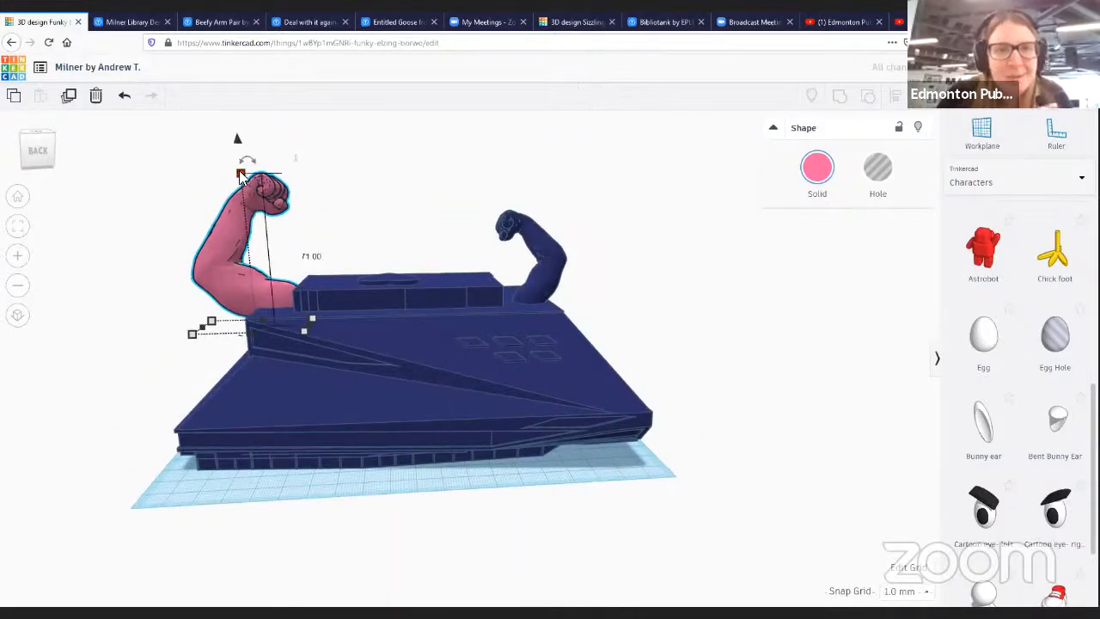
# - Shrink the second arm to about 56 mm tall and adjust its position on the roof edge
pyautogui.moveTo(240, 178); pyautogui.dragTo(242, 204)
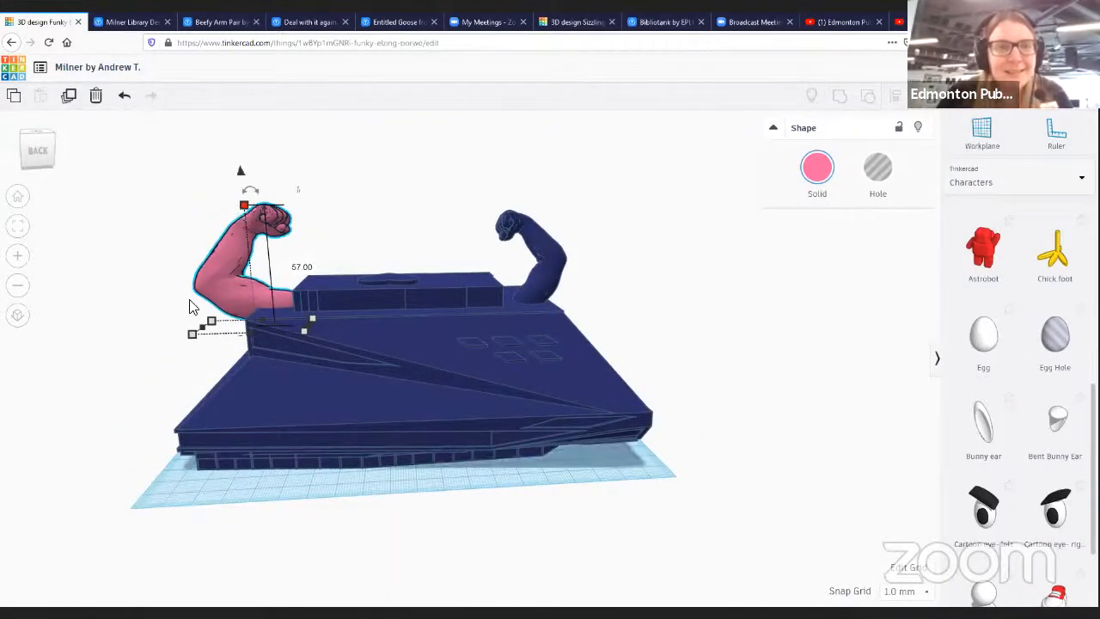
pyautogui.moveTo(231, 334)
pyautogui.mouseDown()
pyautogui.moveTo(240, 332)
pyautogui.moveTo(231, 332)
pyautogui.mouseUp()
pyautogui.moveTo(263, 206); pyautogui.dragTo(296, 207)
pyautogui.moveTo(250, 285)
pyautogui.mouseDown()
pyautogui.moveTo(267, 275)
pyautogui.moveTo(265, 288)
pyautogui.mouseUp()
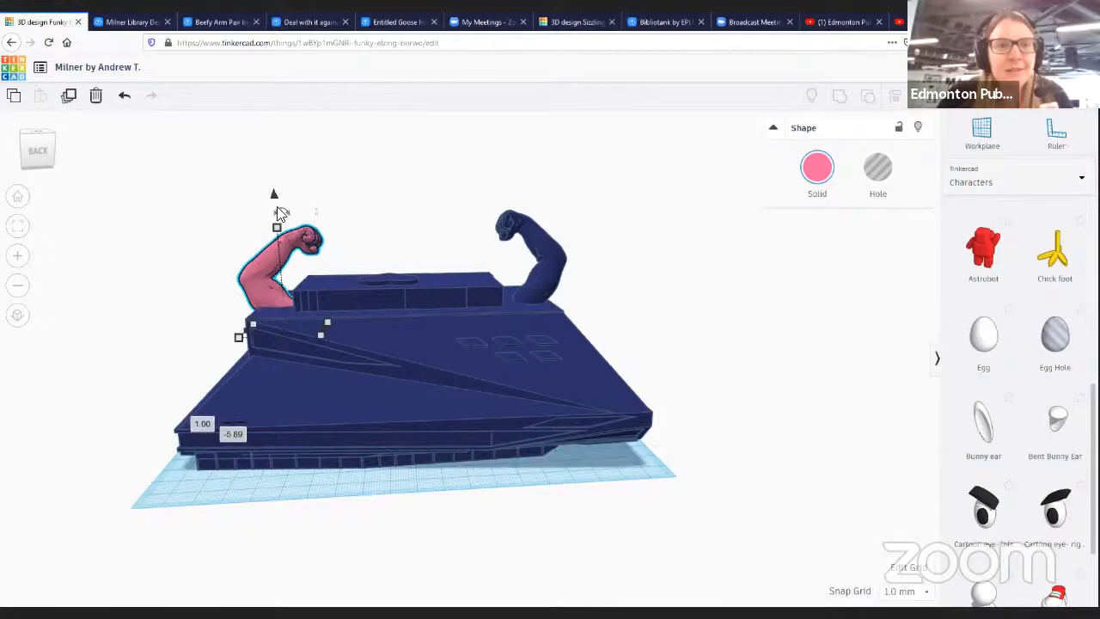
pyautogui.moveTo(277, 226); pyautogui.dragTo(274, 214)
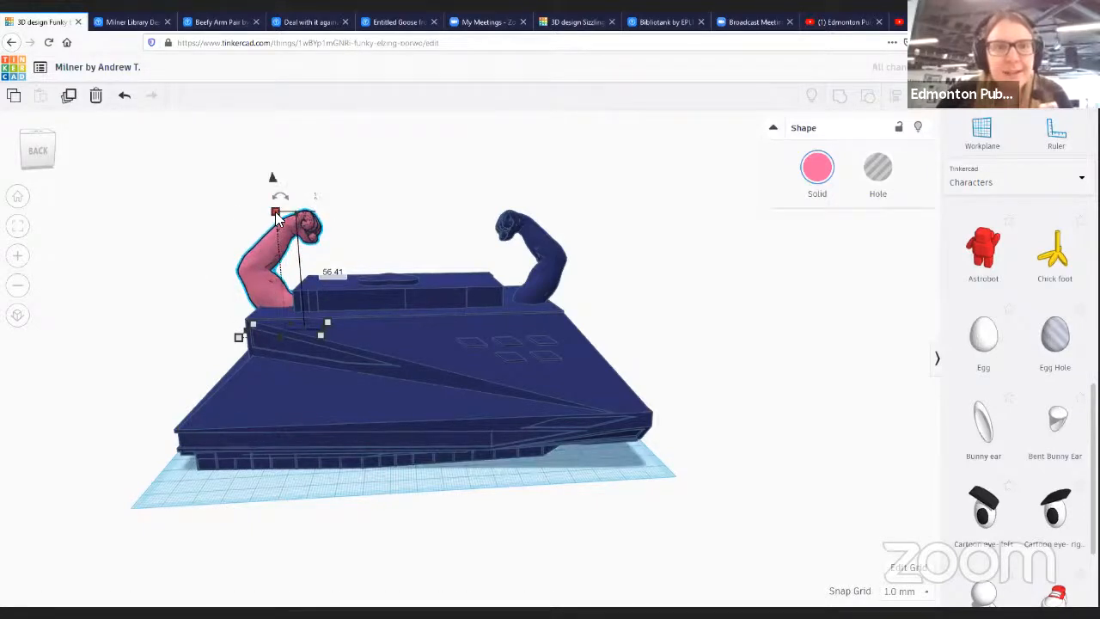
# - Select the building and both arms and group them
pyautogui.moveTo(283, 472); pyautogui.dragTo(211, 166, button='right')
pyautogui.moveTo(772, 401); pyautogui.dragTo(678, 483)
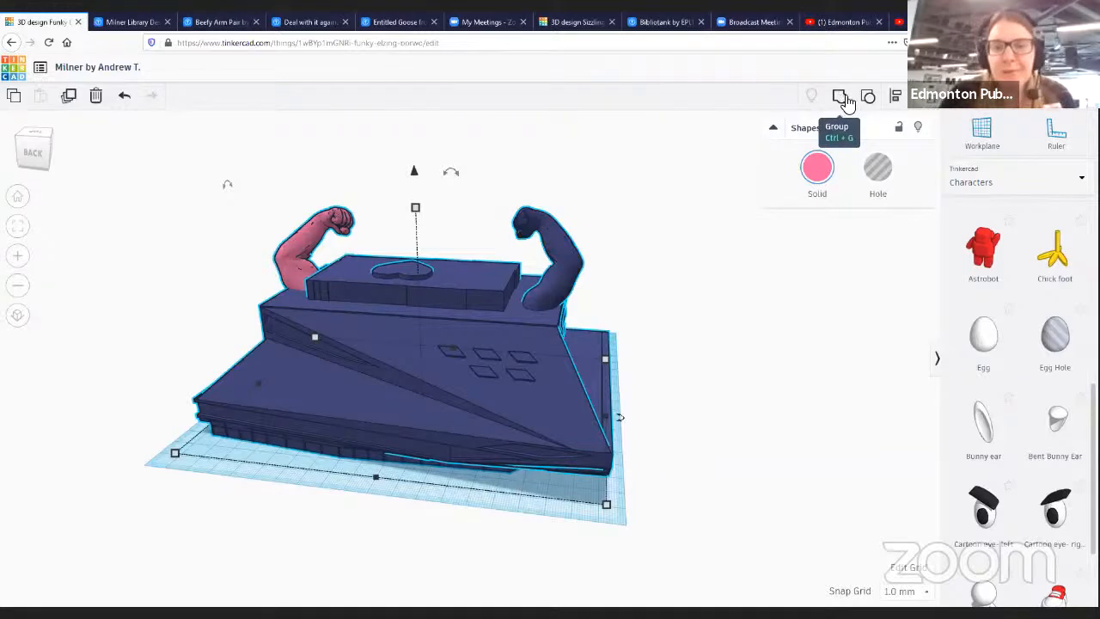
pyautogui.click(846, 102)
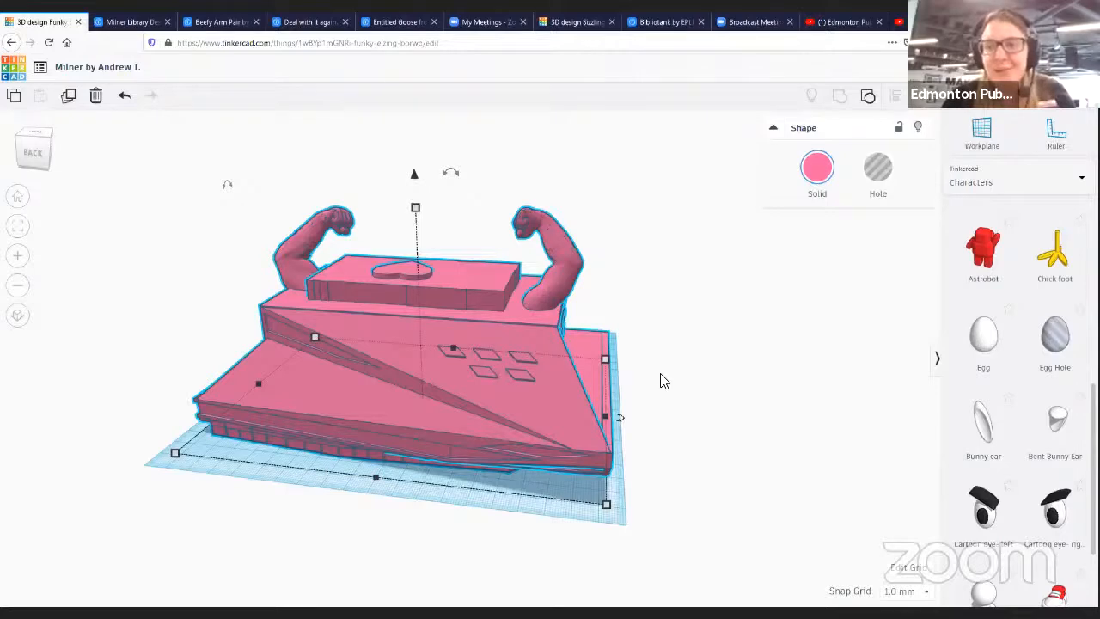
# - Add a Jack O' Lantern from the Characters library and place it on the upper roof
pyautogui.moveTo(665, 387); pyautogui.dragTo(707, 368, button='right')
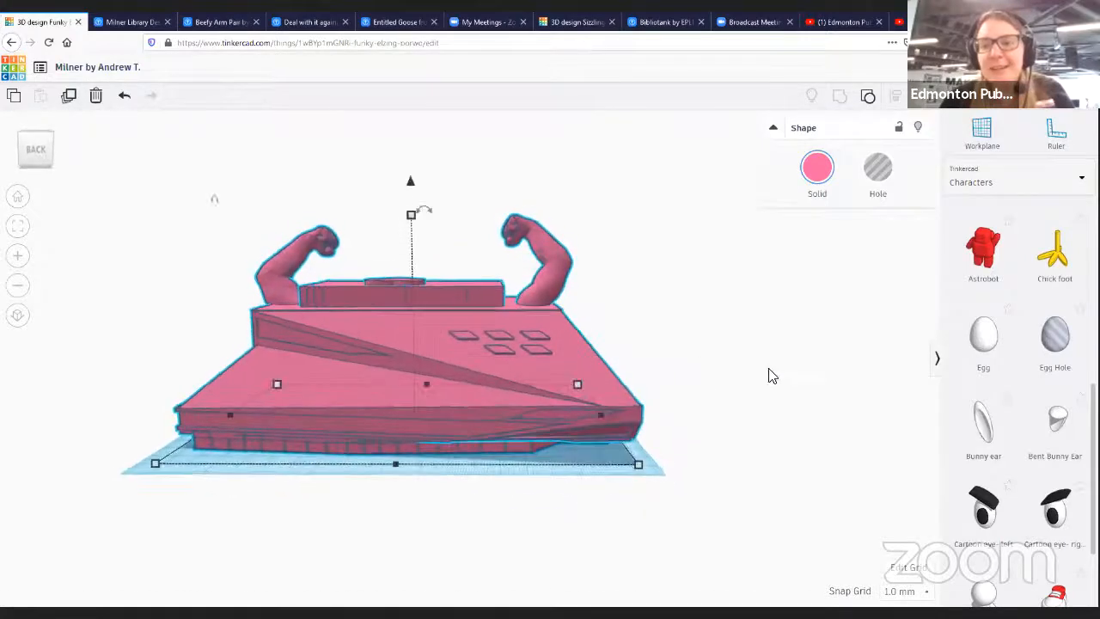
pyautogui.scroll(-2, 997, 447)
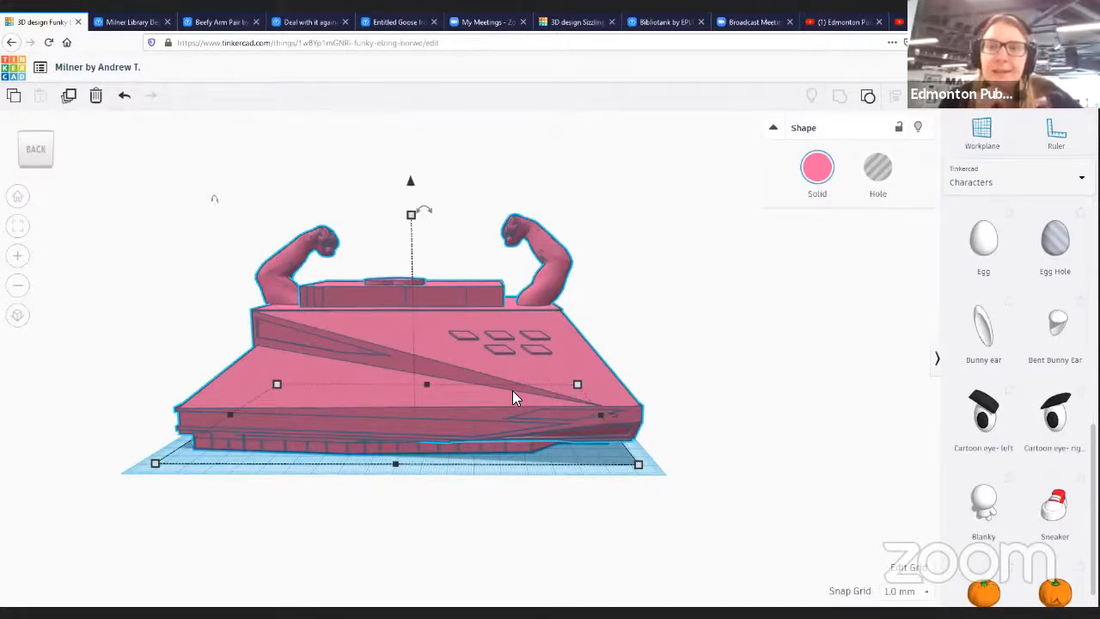
pyautogui.scroll(-1, 987, 550)
pyautogui.click(647, 458)
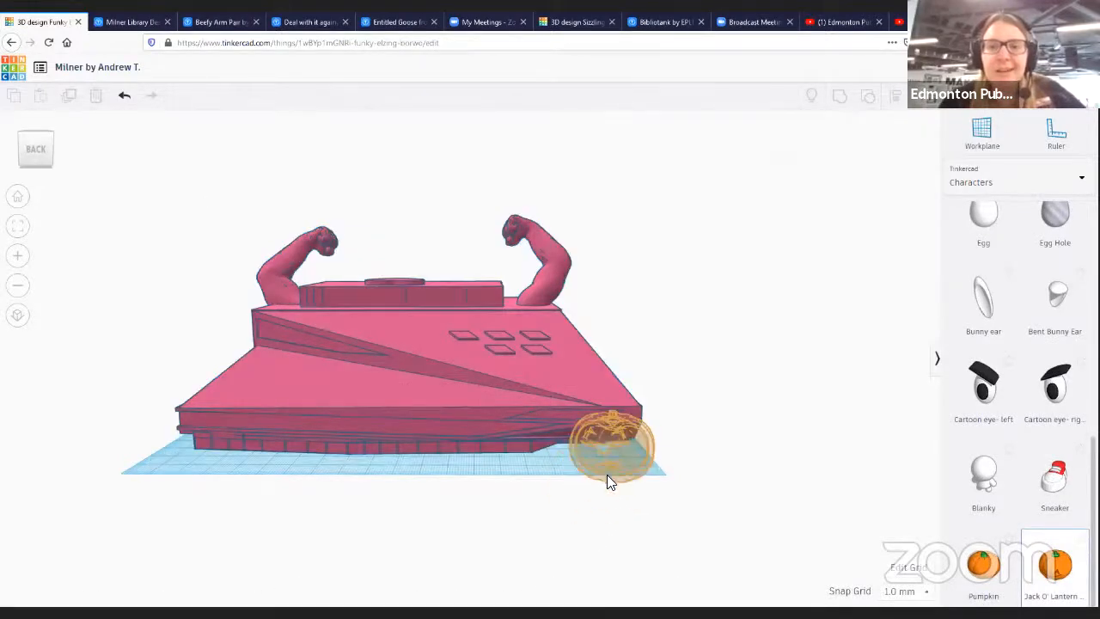
pyautogui.click(615, 434)
pyautogui.moveTo(609, 365); pyautogui.dragTo(453, 289)
pyautogui.click(452, 258)
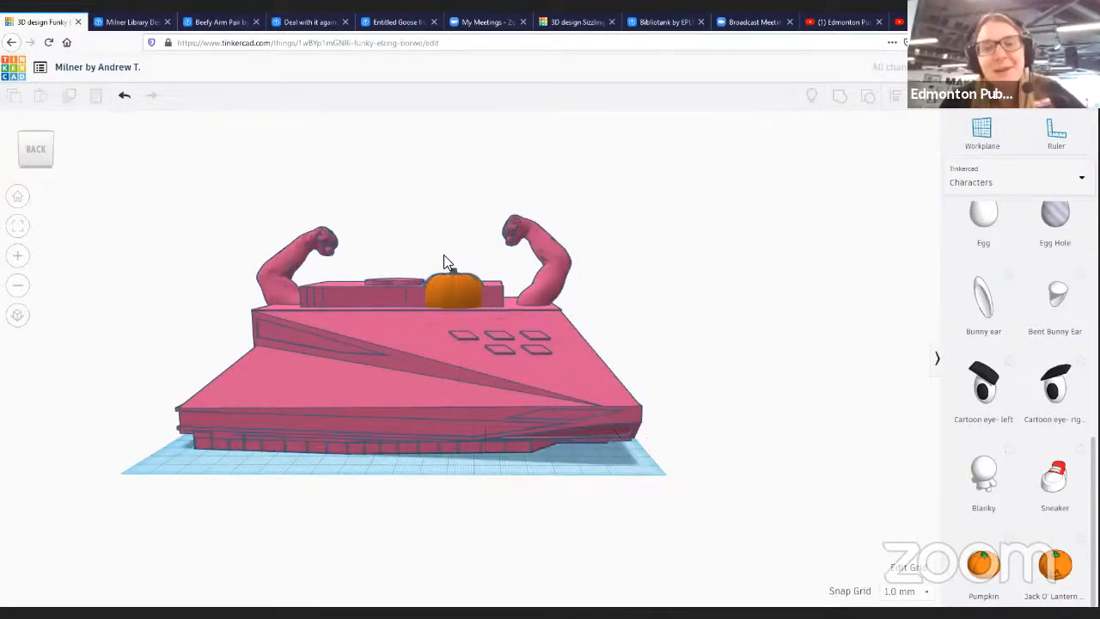
# - Raise the jack-o'-lantern and resize it to about 29 mm wide
pyautogui.click(455, 292)
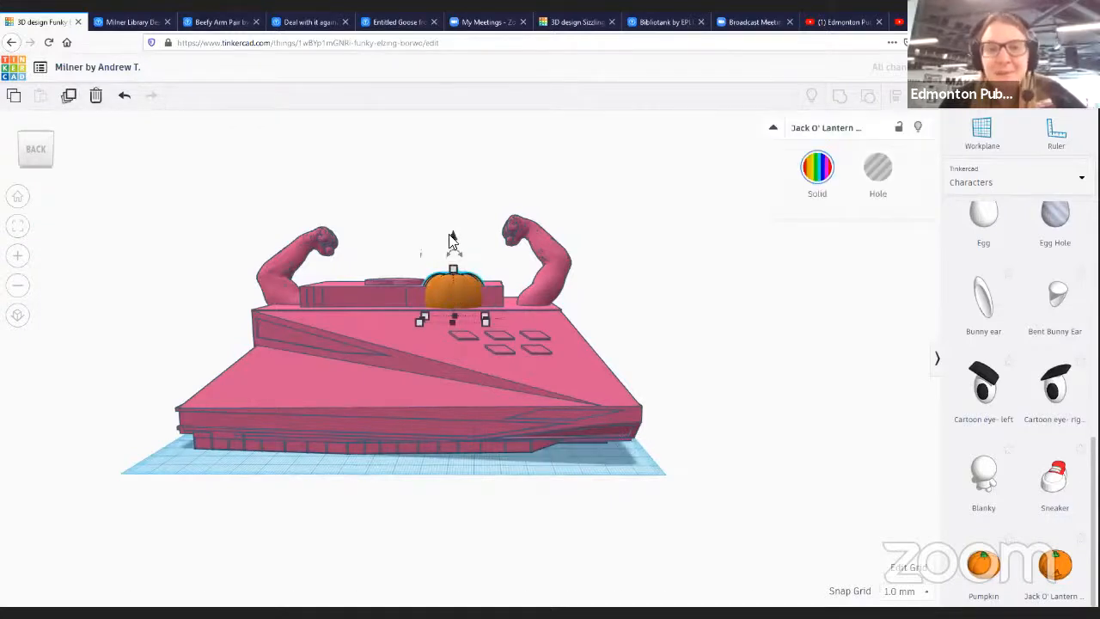
pyautogui.moveTo(454, 246); pyautogui.dragTo(454, 211)
pyautogui.moveTo(460, 278); pyautogui.dragTo(484, 272)
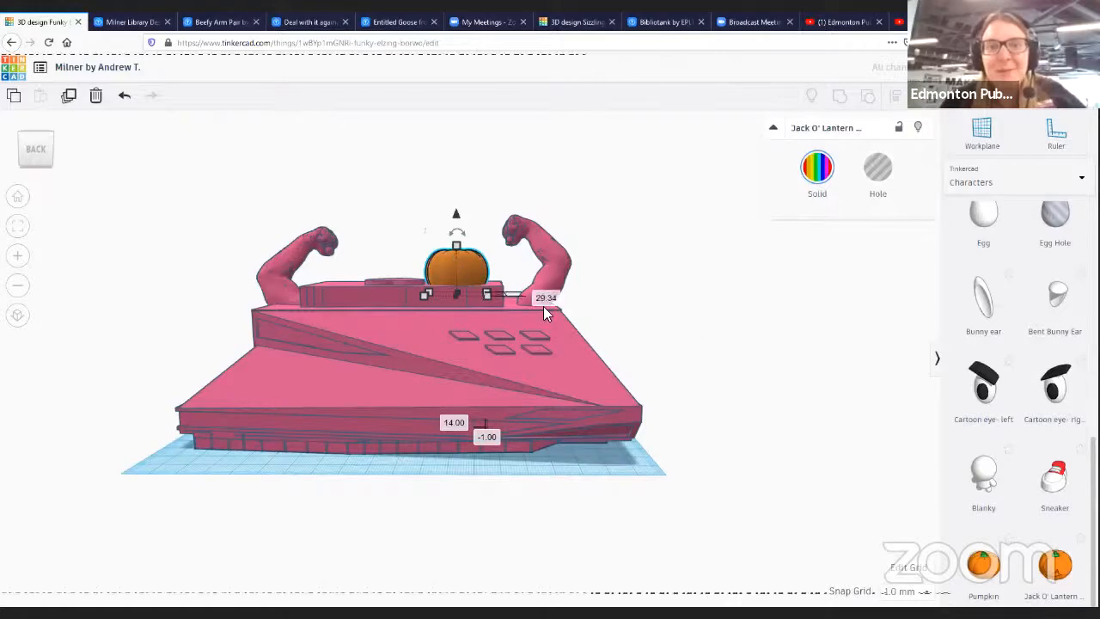
# - Select the building together with the jack-o'-lantern and group them
pyautogui.moveTo(691, 332); pyautogui.dragTo(486, 221, button='right')
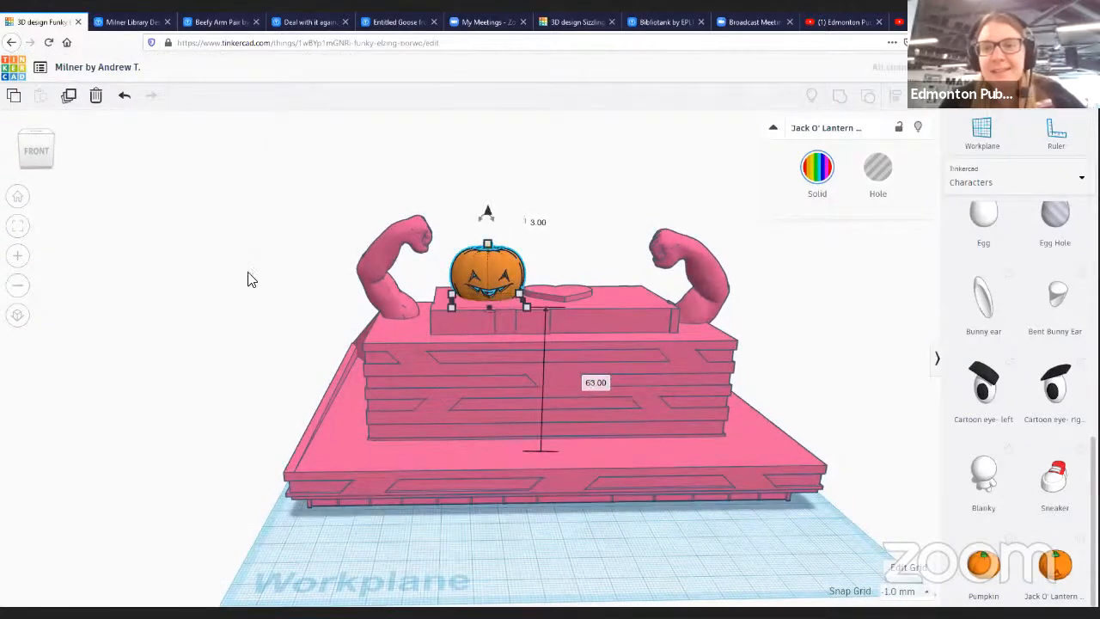
pyautogui.moveTo(164, 159); pyautogui.dragTo(574, 482)
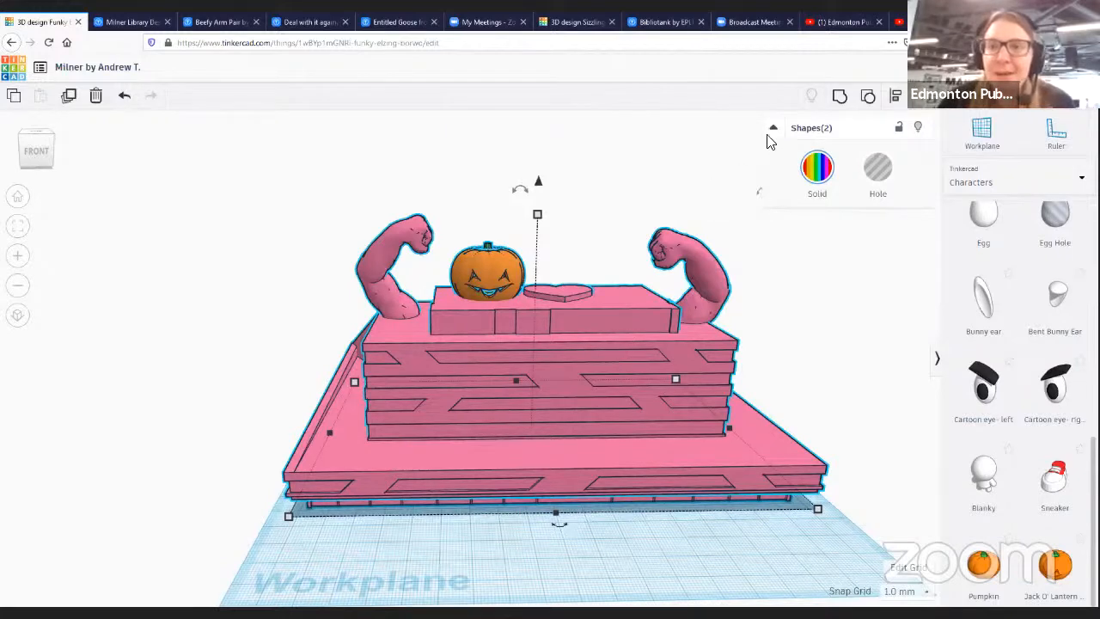
pyautogui.click(841, 96)
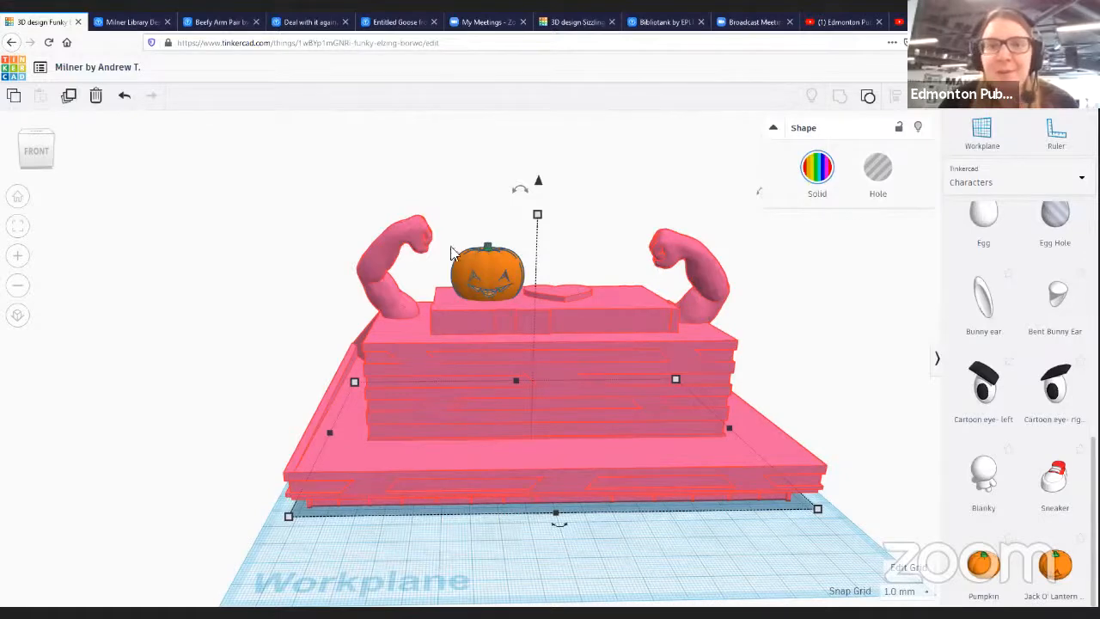
pyautogui.moveTo(270, 152); pyautogui.dragTo(591, 408)
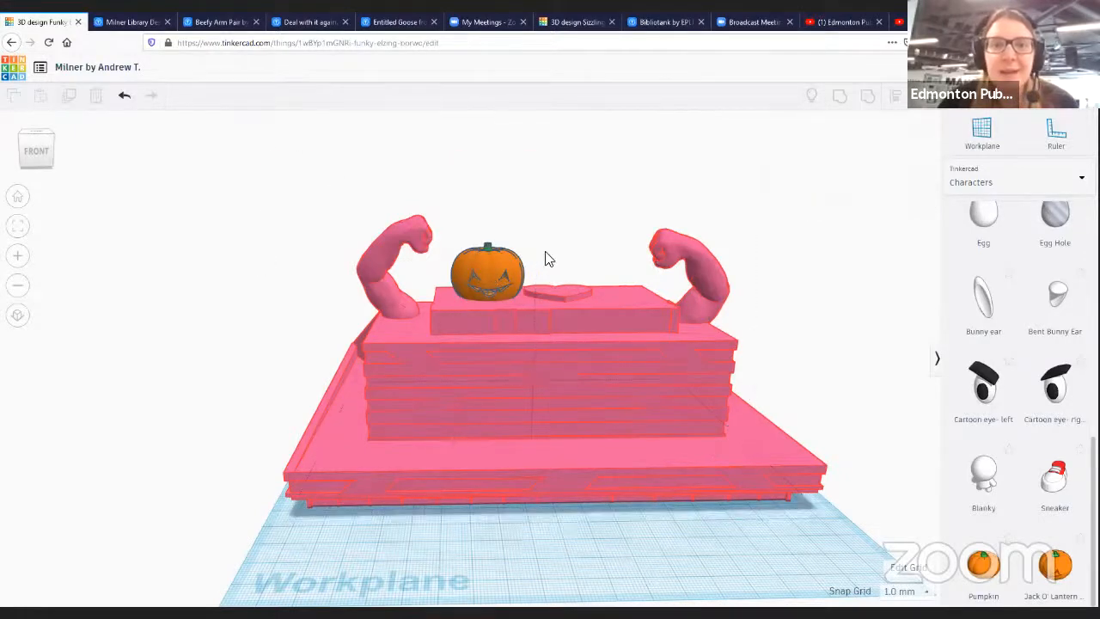
pyautogui.click(531, 364)
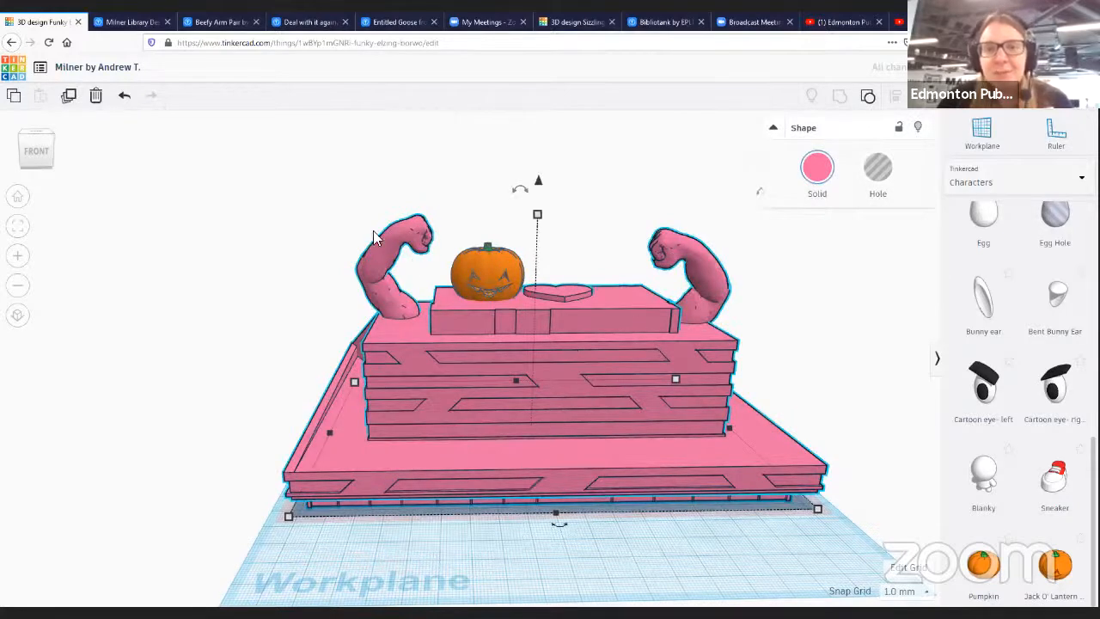
pyautogui.moveTo(267, 185); pyautogui.dragTo(701, 526)
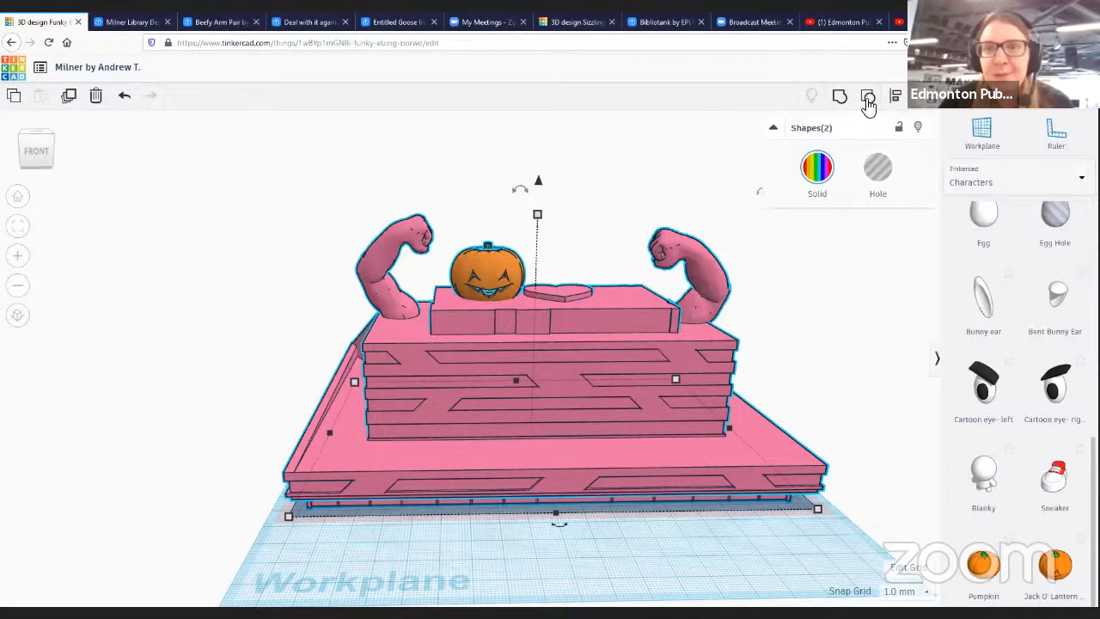
pyautogui.click(839, 98)
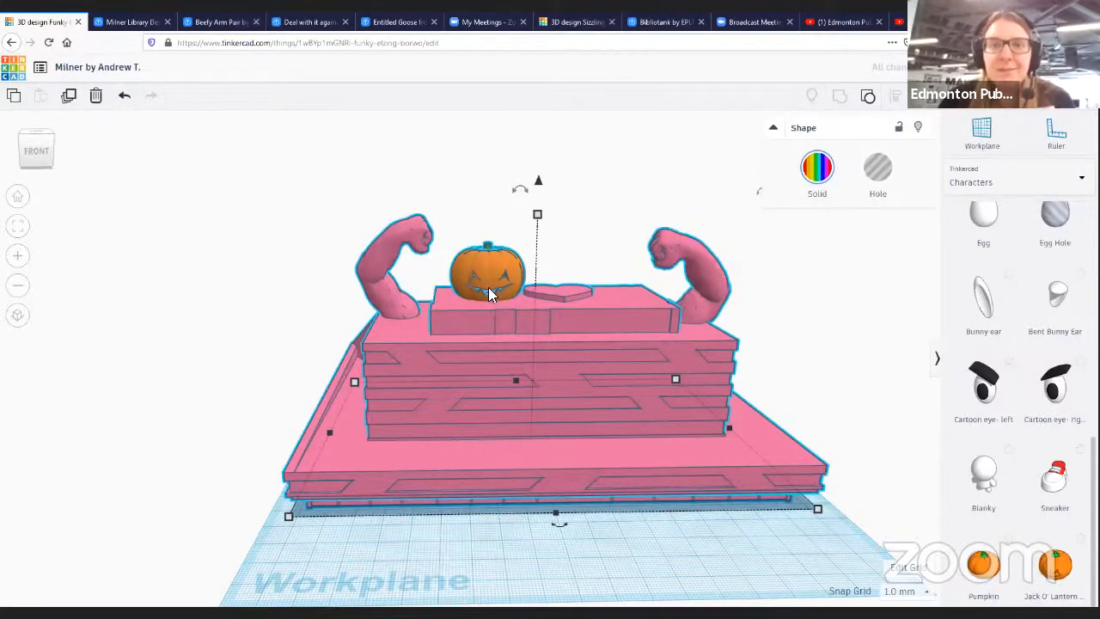
# - Orbit around the grouped building to inspect it, undoing an accidental nudge of the group
pyautogui.click(554, 578)
pyautogui.moveTo(428, 550); pyautogui.dragTo(499, 451, button='right')
pyautogui.click(502, 330)
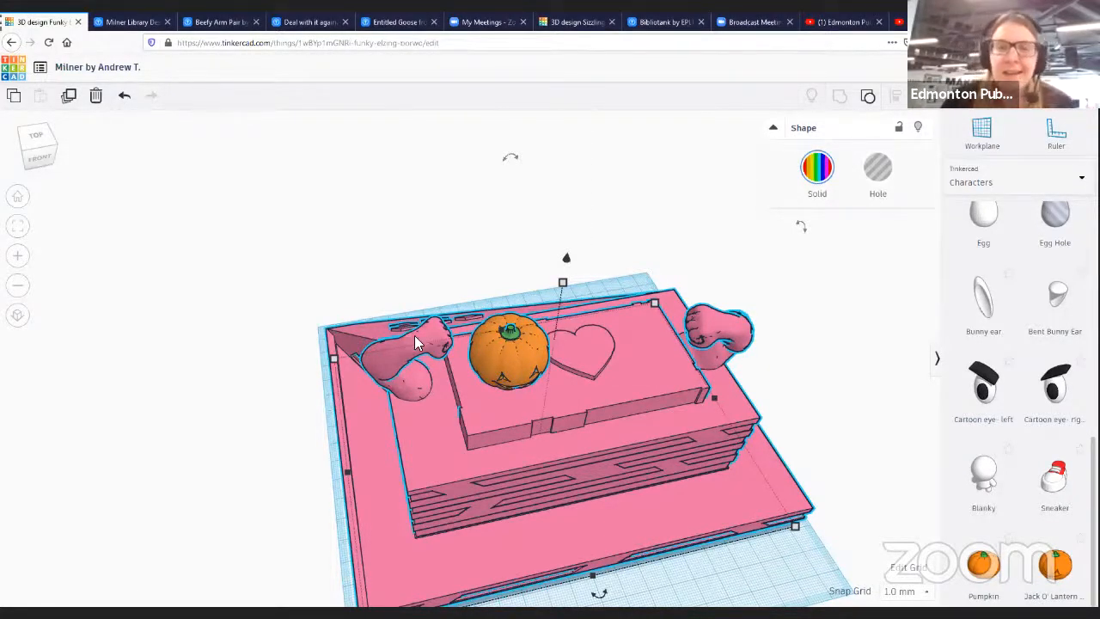
pyautogui.moveTo(540, 350); pyautogui.dragTo(509, 206)
pyautogui.moveTo(497, 320); pyautogui.dragTo(517, 250, button='right')
pyautogui.moveTo(517, 250); pyautogui.dragTo(555, 186)
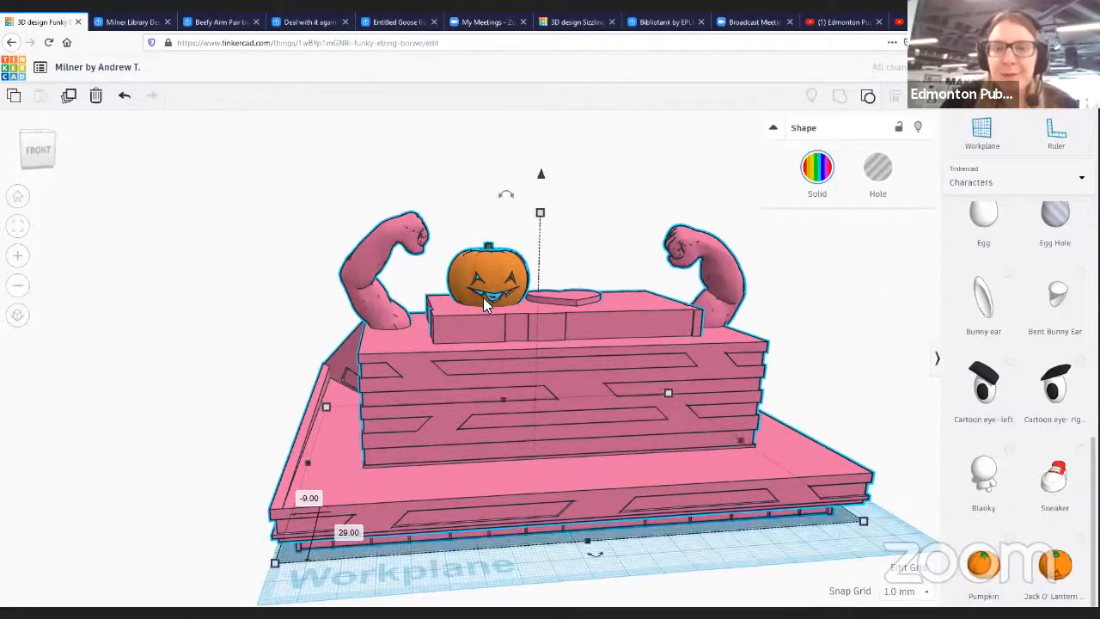
pyautogui.moveTo(479, 277); pyautogui.dragTo(474, 277)
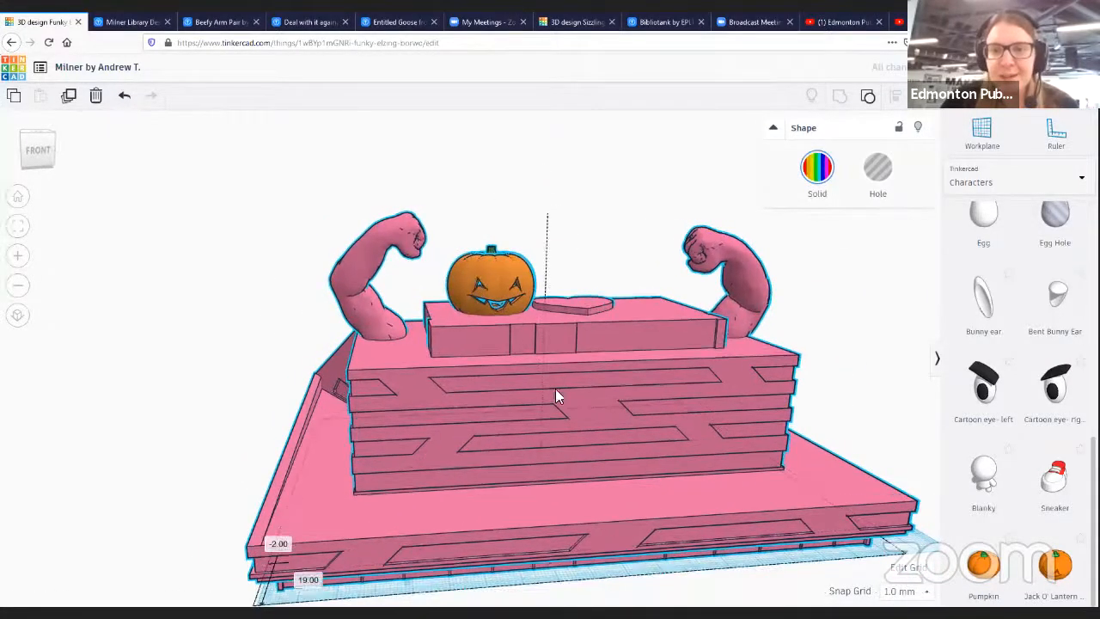
pyautogui.hotkey('ctrl', 'z')
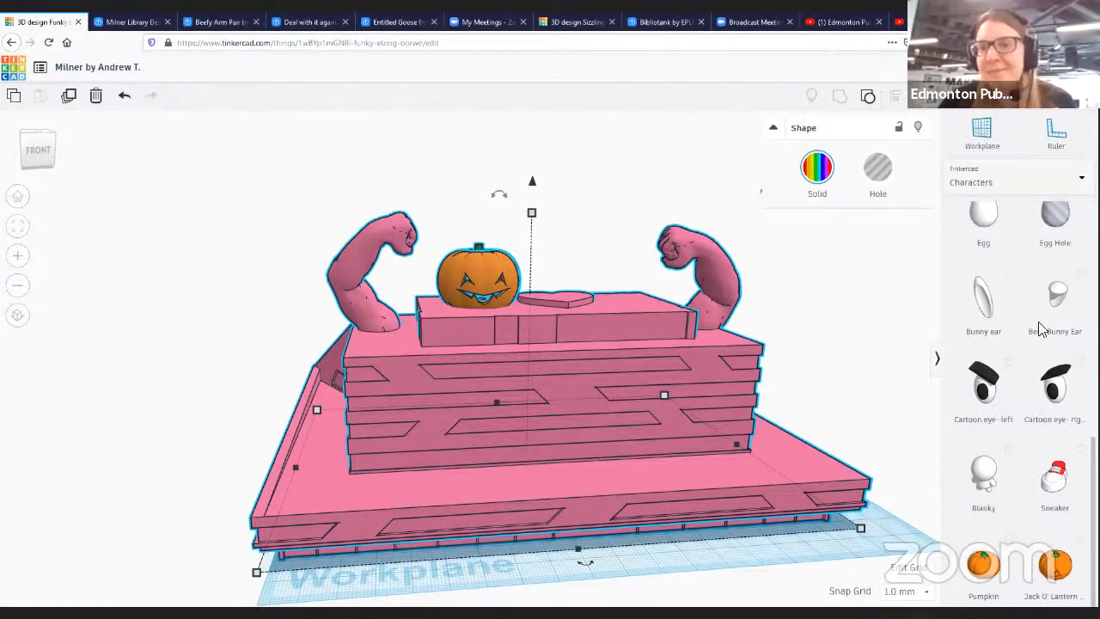
# - Open the export download options for the selected shape and close them again
pyautogui.scroll(1, 1038, 477)
pyautogui.scroll(3, 1023, 481)
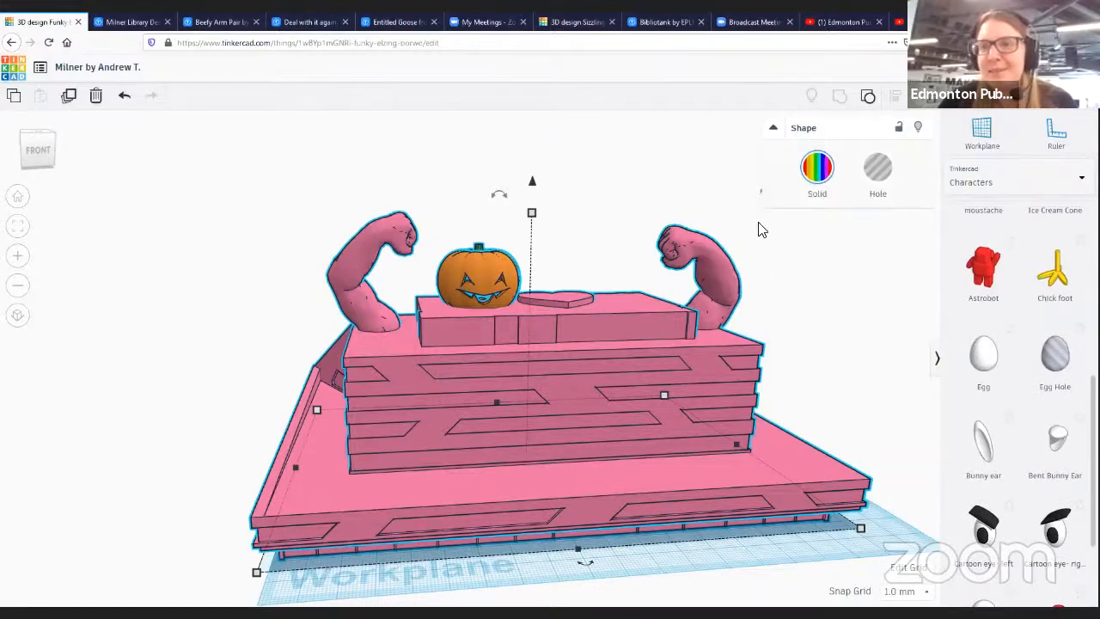
pyautogui.click(1022, 103)
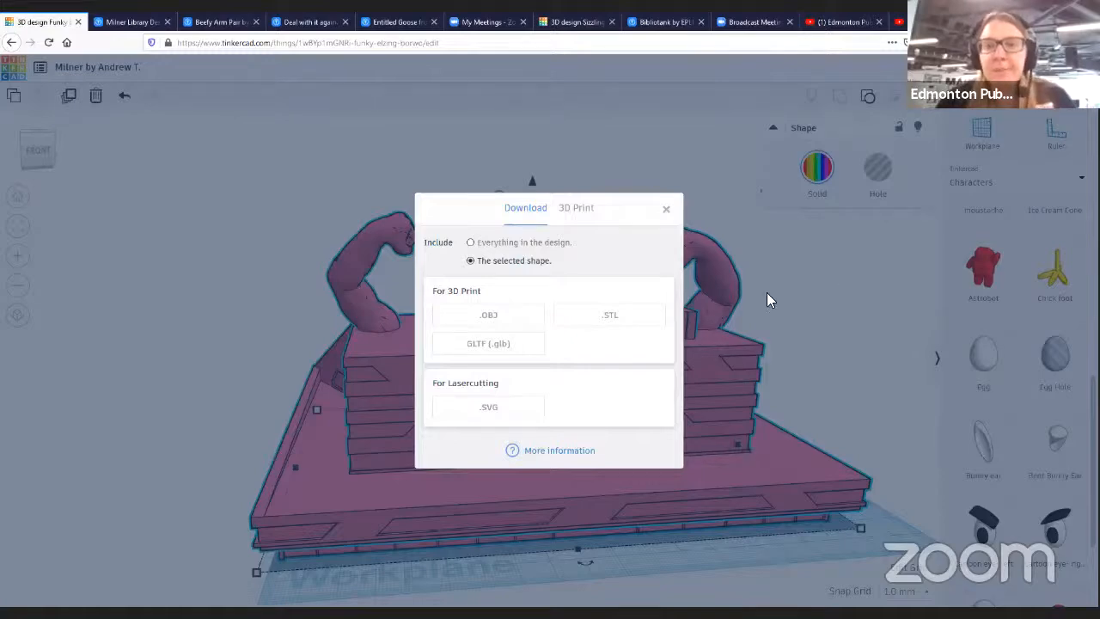
pyautogui.click(786, 316)
# - Move the grouped building far back off the workplane to clear space
pyautogui.moveTo(497, 471); pyautogui.dragTo(536, 349)
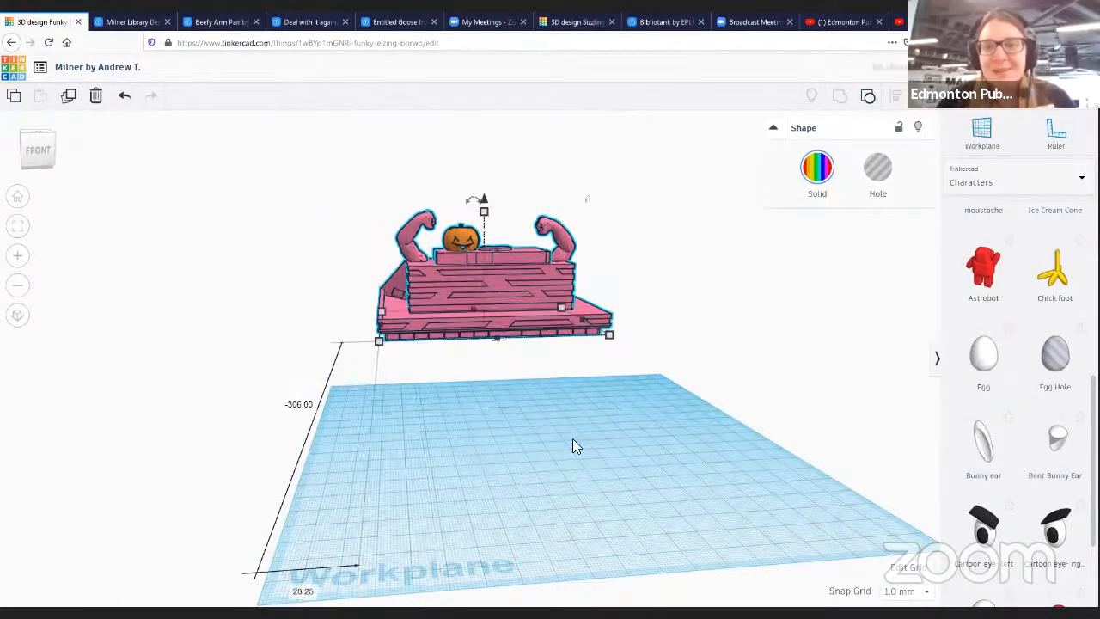
pyautogui.click(519, 455)
pyautogui.moveTo(491, 506); pyautogui.dragTo(524, 191, button='right')
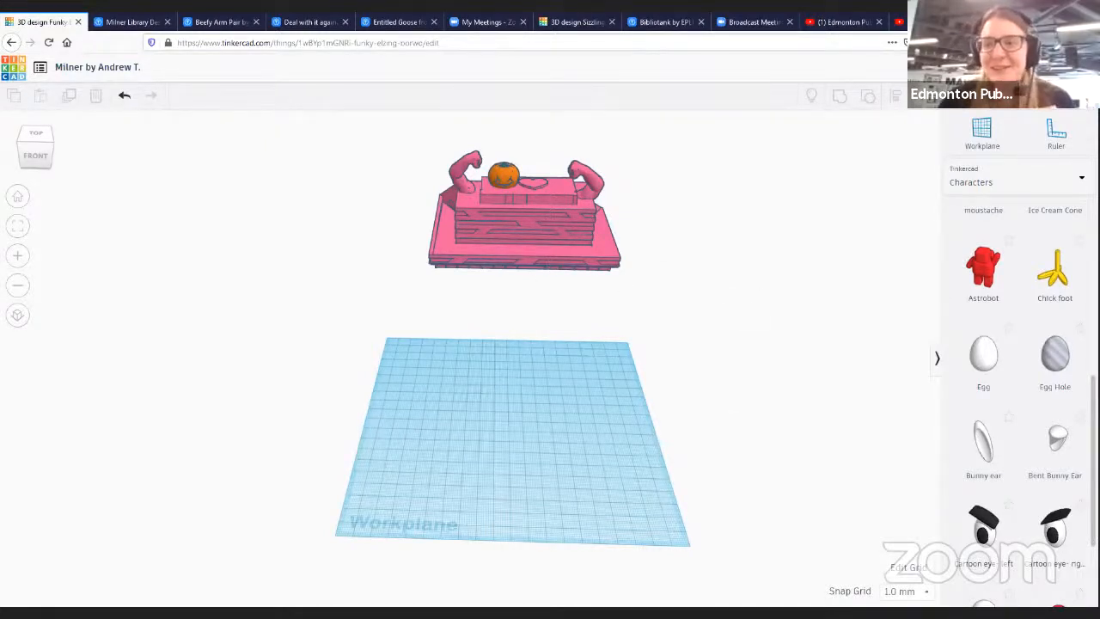
# - Switch the shape library to Basic Shapes and place a box on the empty workplane
pyautogui.scroll(10, 1019, 361)
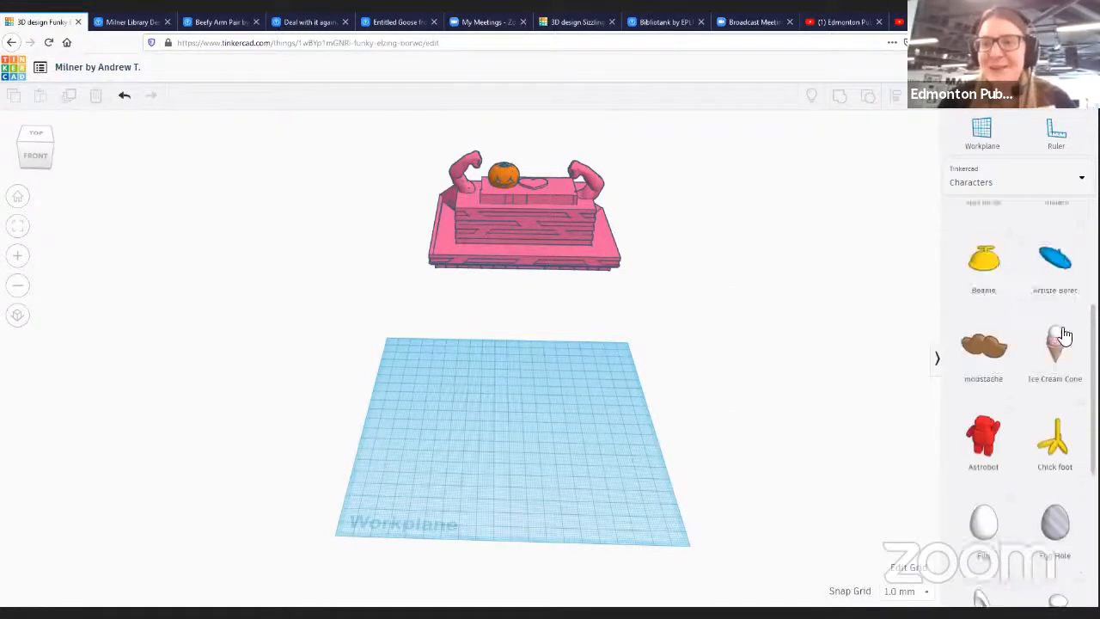
pyautogui.click(1030, 196)
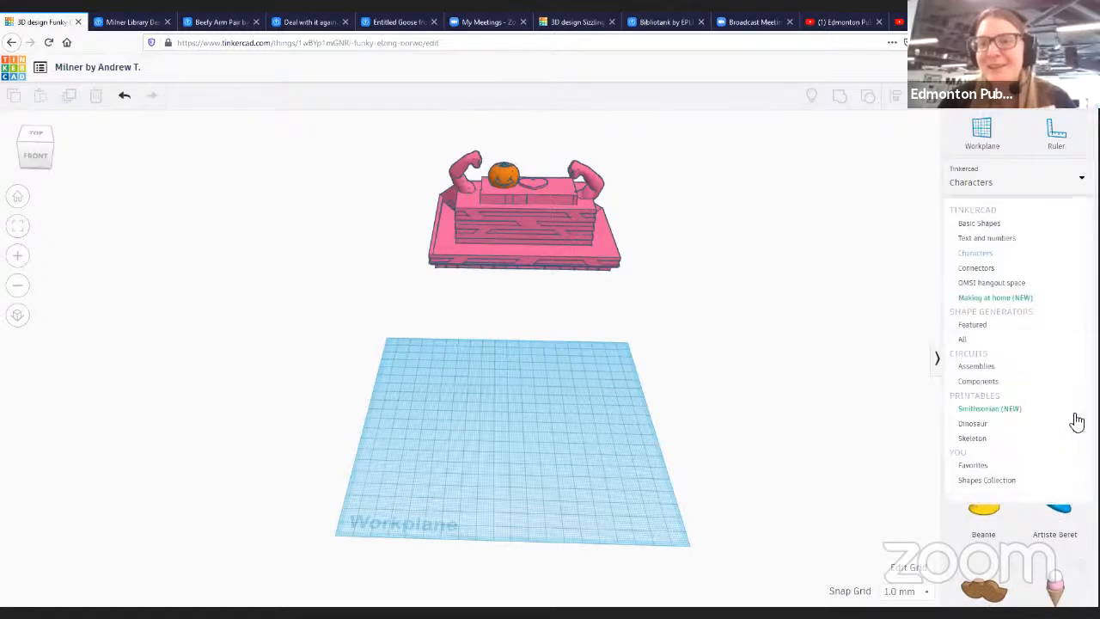
pyautogui.click(989, 223)
pyautogui.scroll(-1, 1057, 524)
pyautogui.scroll(-1, 1057, 523)
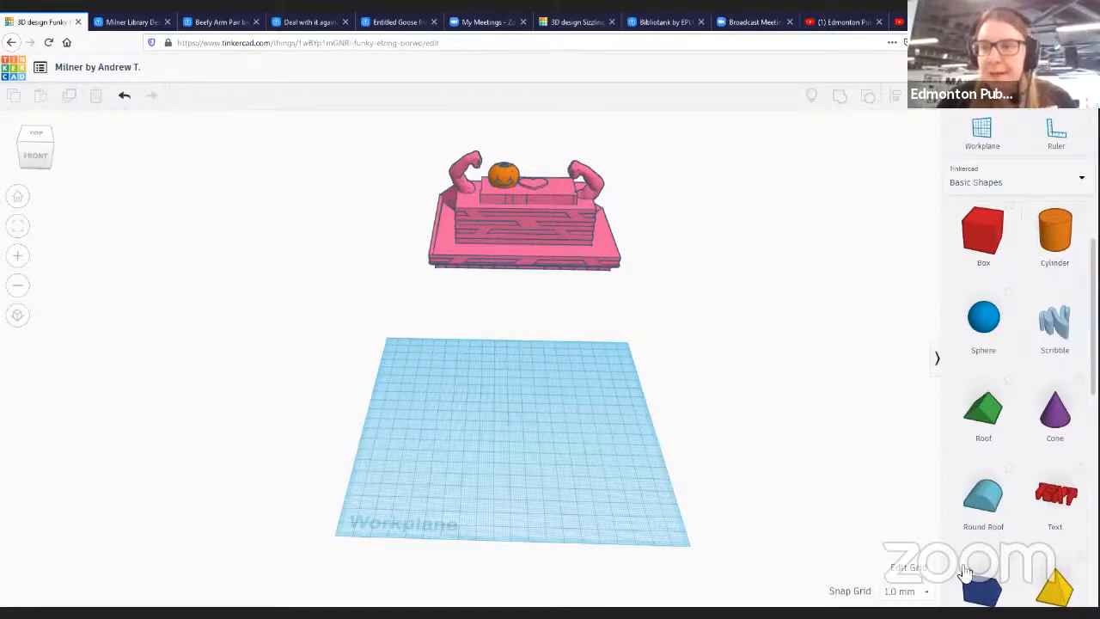
pyautogui.scroll(-3, 1006, 524)
pyautogui.scroll(5, 1036, 540)
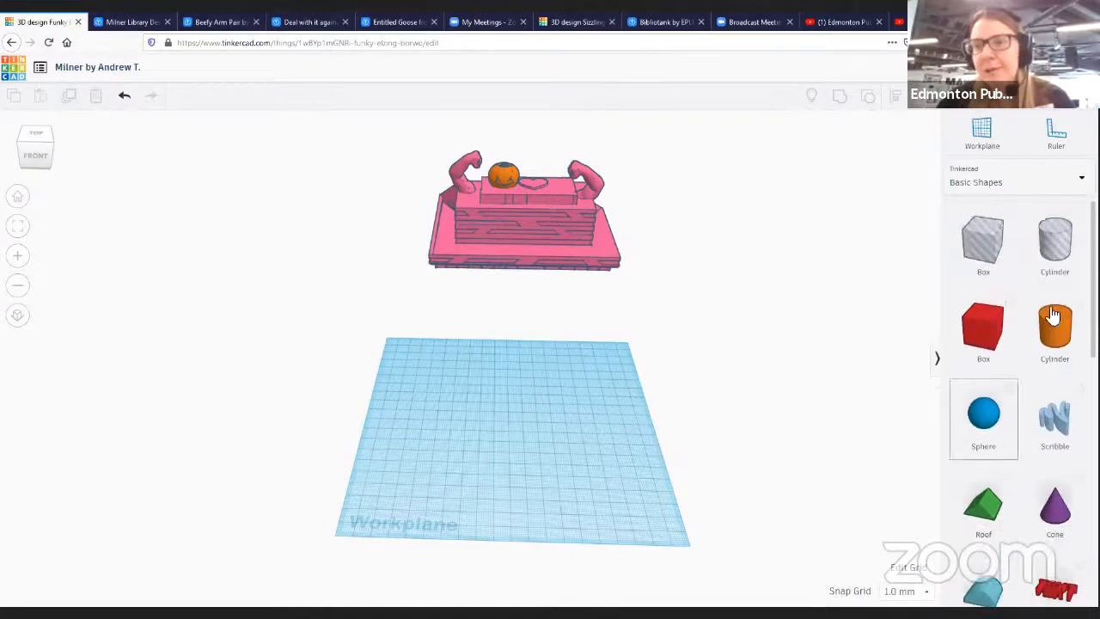
pyautogui.moveTo(976, 330); pyautogui.dragTo(647, 503)
pyautogui.moveTo(531, 427); pyautogui.dragTo(479, 409)
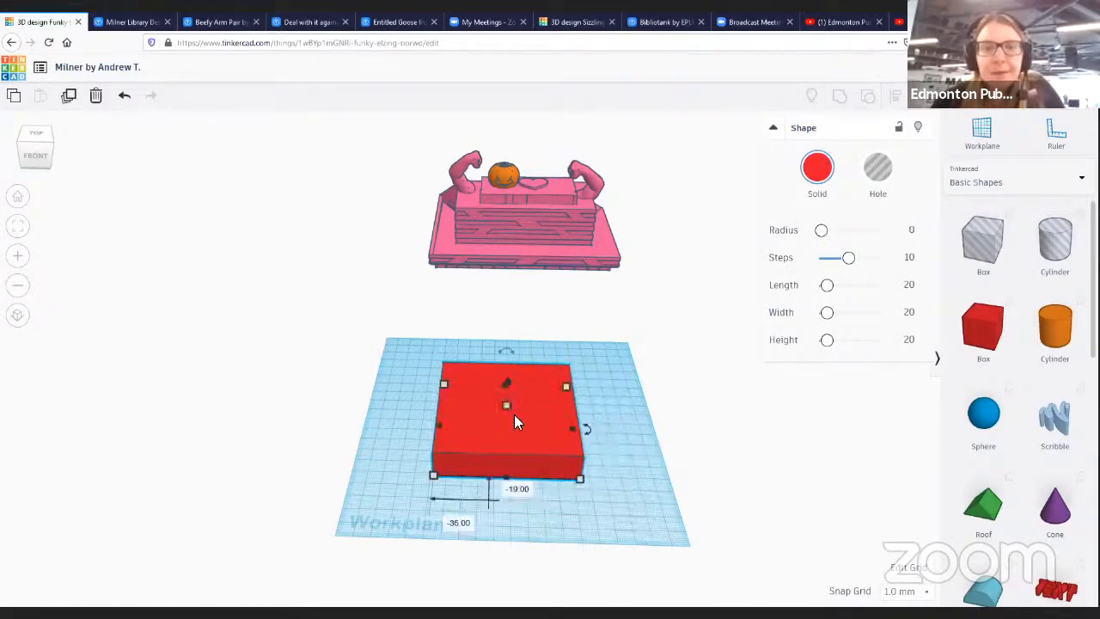
# - Flatten the box to 1 mm high
pyautogui.moveTo(648, 469); pyautogui.dragTo(504, 405, button='right')
pyautogui.moveTo(504, 404); pyautogui.dragTo(502, 426)
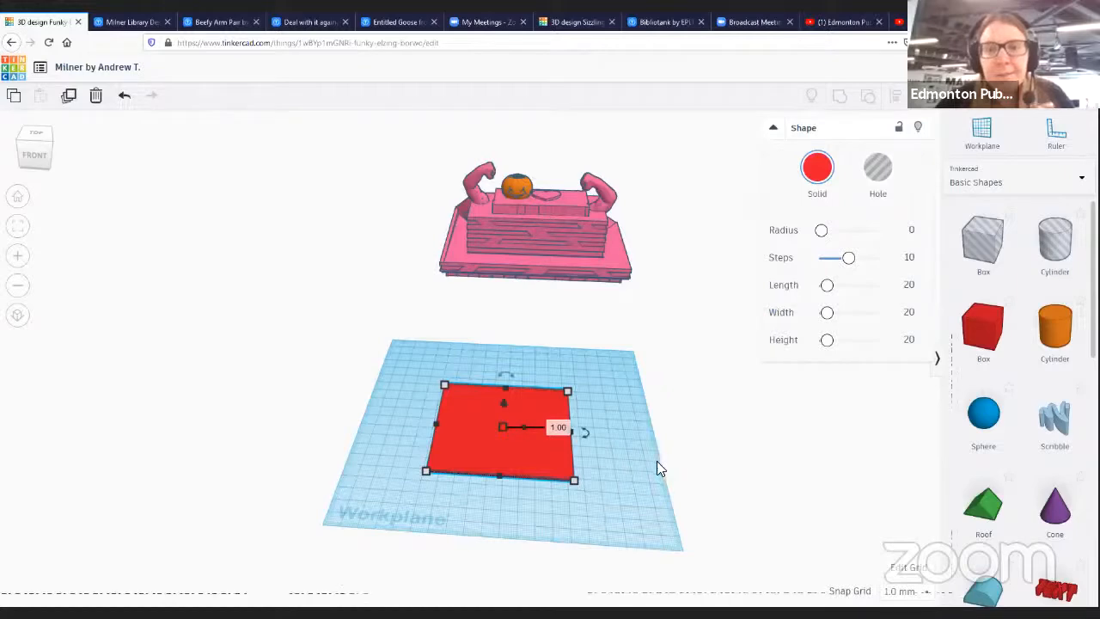
pyautogui.click(634, 483)
pyautogui.moveTo(631, 487)
pyautogui.mouseDown(button='right')
pyautogui.moveTo(643, 410)
pyautogui.moveTo(651, 450)
pyautogui.moveTo(638, 507)
pyautogui.mouseUp(button='right')
pyautogui.scroll(-3, 1057, 503)
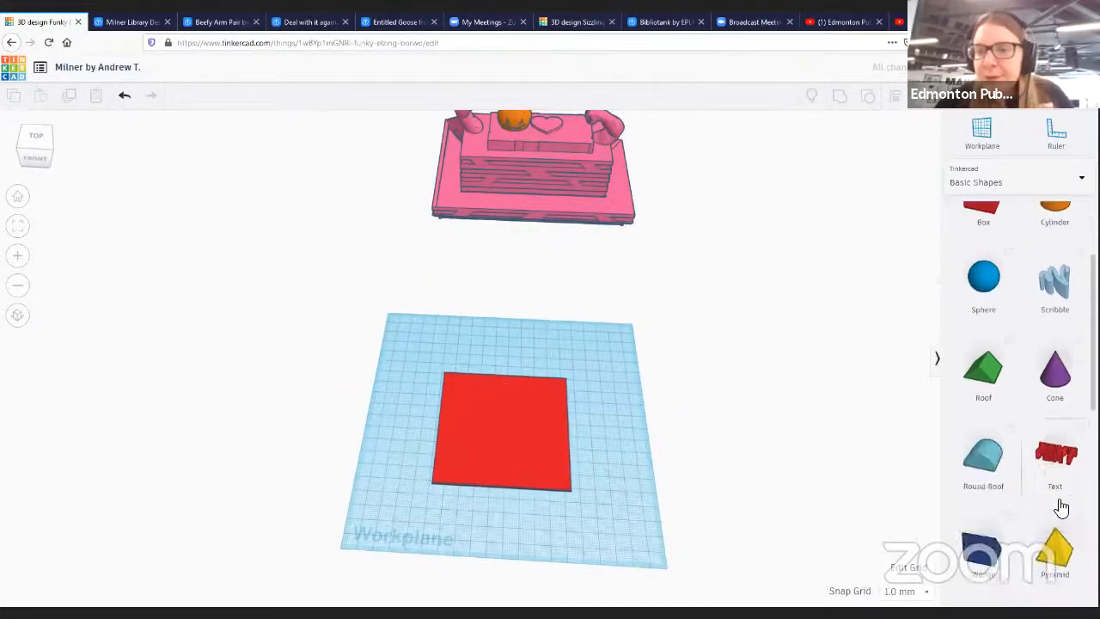
# - Drag a Scribble shape onto the workplane to open the freehand drawing editor
pyautogui.scroll(2, 1055, 497)
pyautogui.scroll(1, 997, 383)
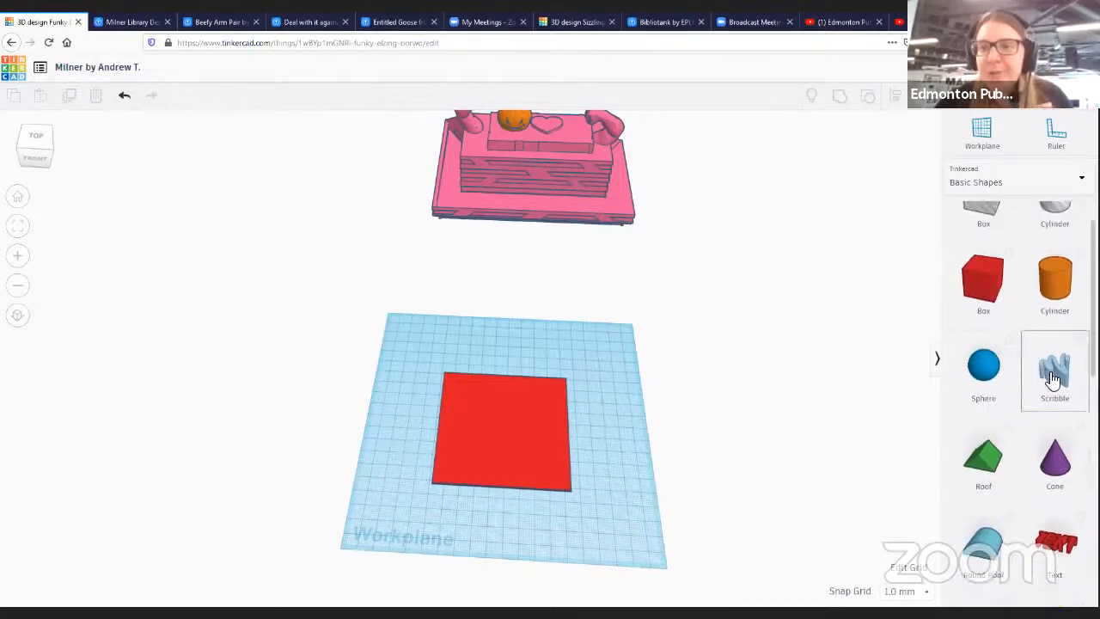
pyautogui.moveTo(1054, 370)
pyautogui.mouseDown()
pyautogui.moveTo(527, 422)
pyautogui.moveTo(618, 486)
pyautogui.moveTo(545, 472)
pyautogui.moveTo(478, 438)
pyautogui.moveTo(507, 438)
pyautogui.moveTo(512, 458)
pyautogui.mouseUp()
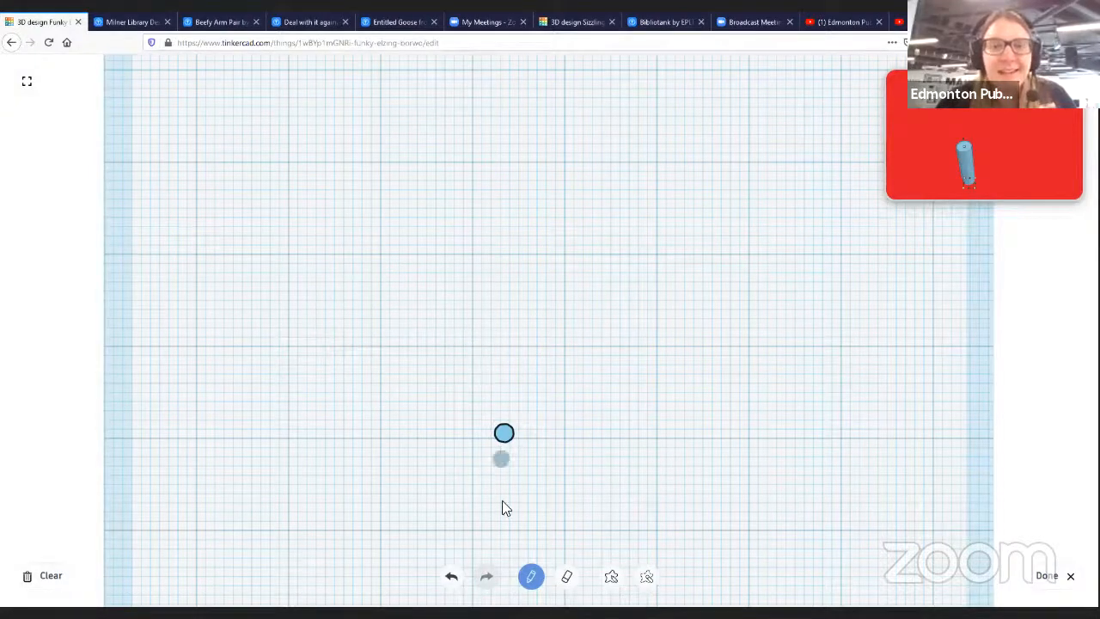
# - Undo the stray dot and draw a large pear-shaped outline with a curled stem on top
pyautogui.click(452, 576)
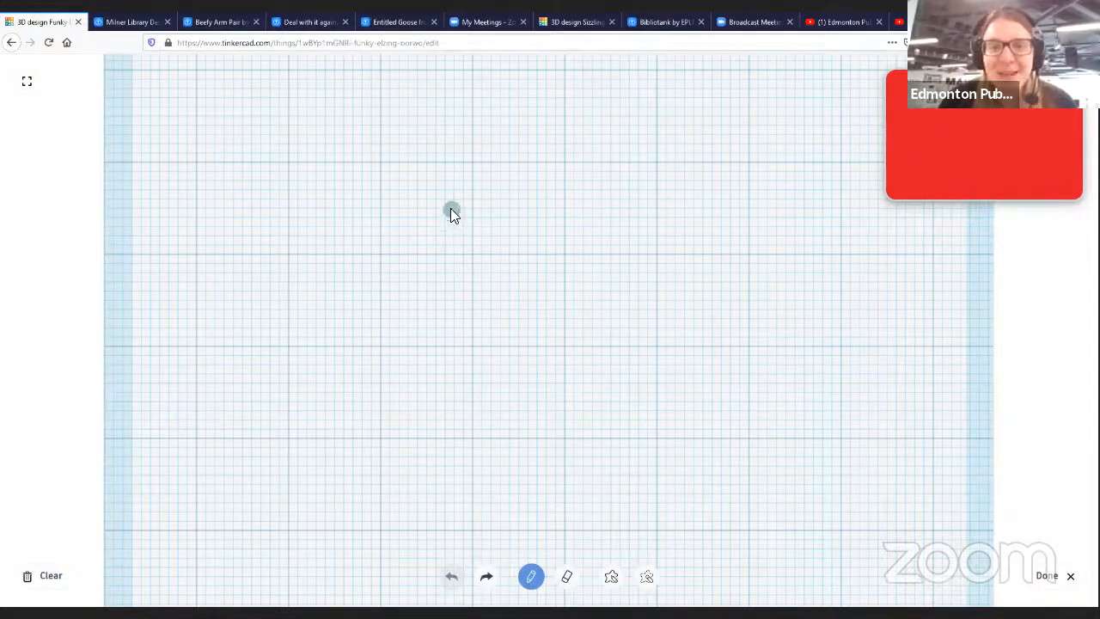
pyautogui.moveTo(442, 255)
pyautogui.mouseDown()
pyautogui.moveTo(293, 378)
pyautogui.moveTo(285, 459)
pyautogui.moveTo(401, 520)
pyautogui.moveTo(668, 509)
pyautogui.moveTo(695, 472)
pyautogui.moveTo(679, 413)
pyautogui.moveTo(449, 201)
pyautogui.moveTo(472, 153)
pyautogui.moveTo(577, 146)
pyautogui.mouseUp()
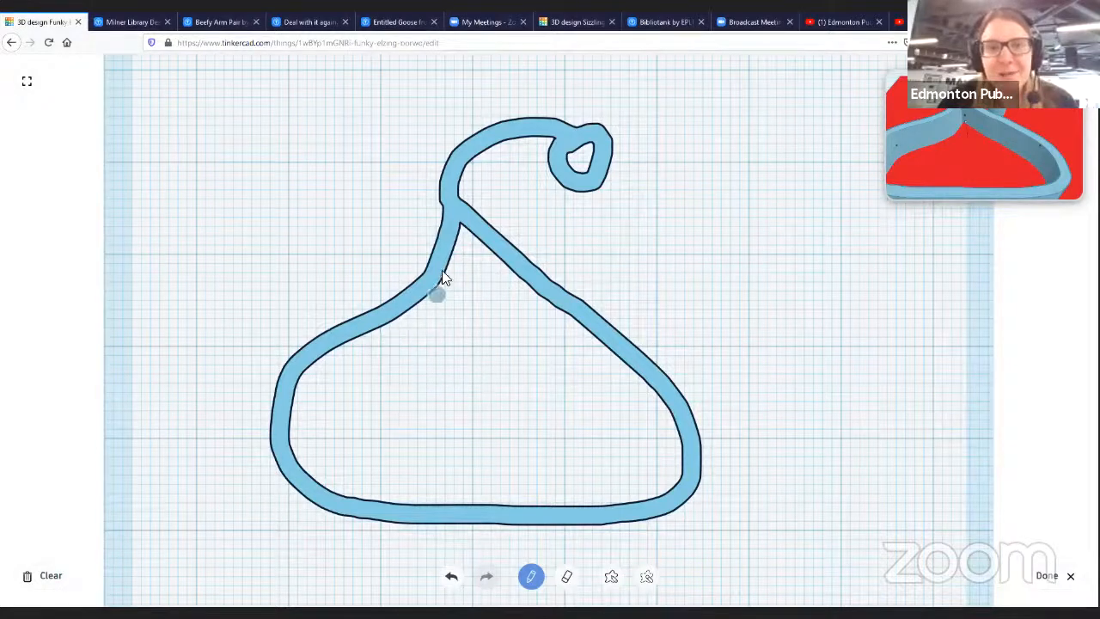
# - Fill the upper body with pen strokes, leaving two eye openings
pyautogui.moveTo(462, 236)
pyautogui.mouseDown()
pyautogui.moveTo(434, 295)
pyautogui.moveTo(285, 397)
pyautogui.moveTo(290, 446)
pyautogui.moveTo(321, 501)
pyautogui.moveTo(419, 497)
pyautogui.mouseUp()
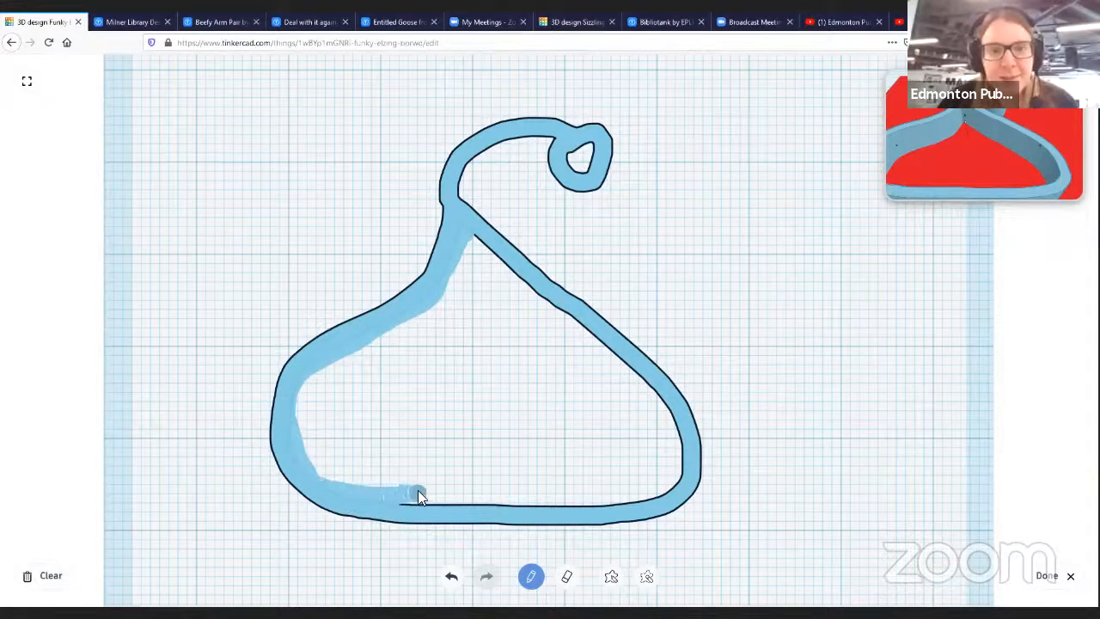
pyautogui.moveTo(517, 497); pyautogui.dragTo(670, 487)
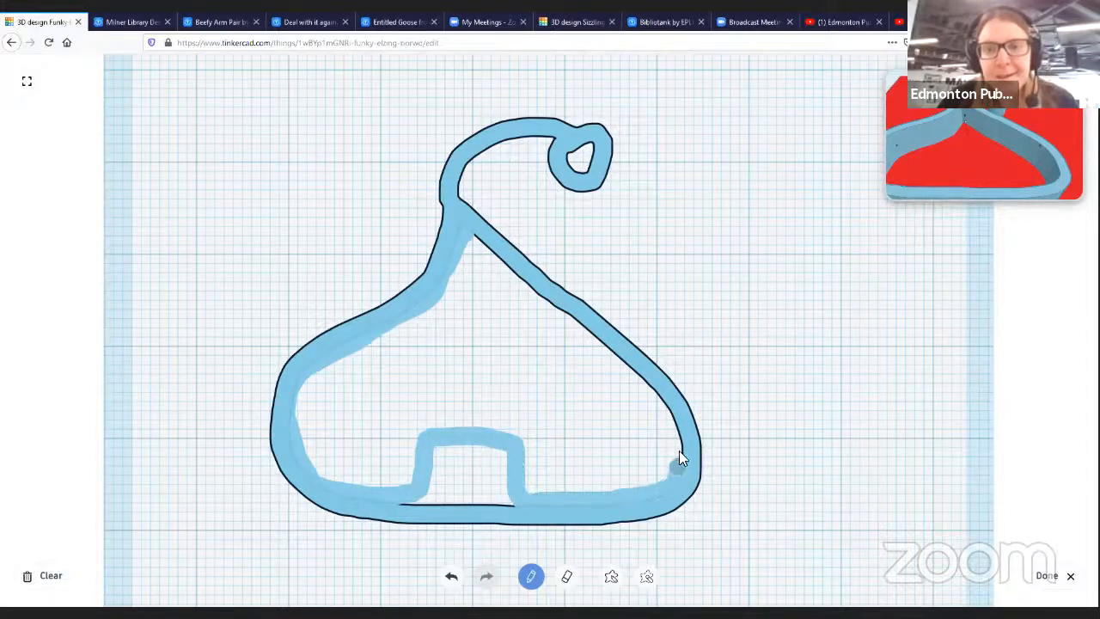
pyautogui.moveTo(666, 410); pyautogui.dragTo(608, 352)
pyautogui.moveTo(566, 319)
pyautogui.mouseDown()
pyautogui.moveTo(519, 317)
pyautogui.moveTo(513, 379)
pyautogui.moveTo(554, 362)
pyautogui.mouseUp()
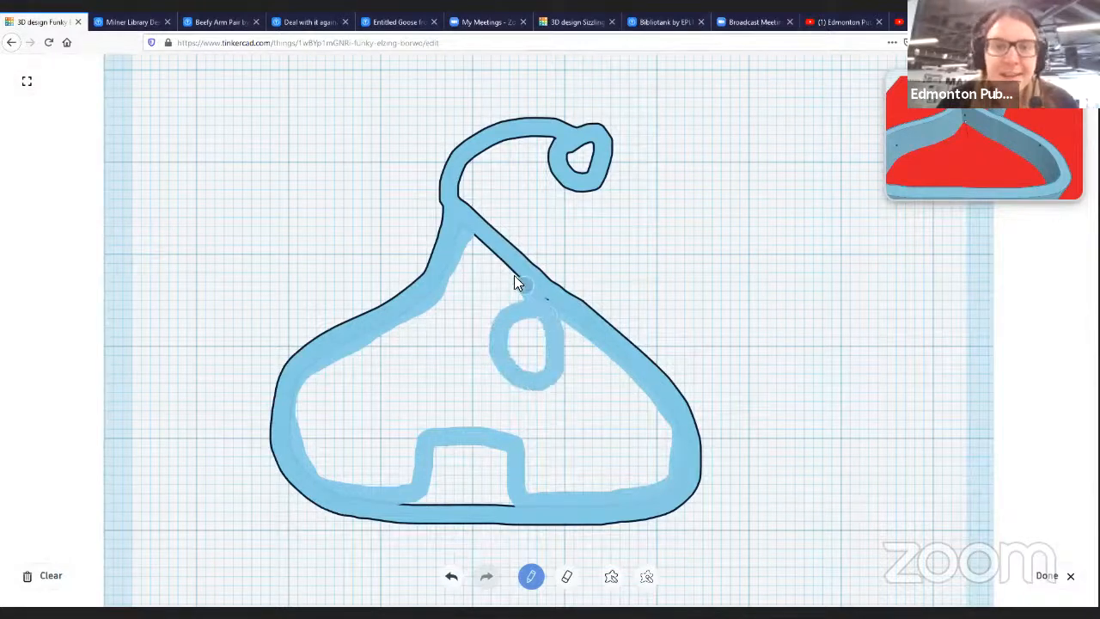
pyautogui.moveTo(475, 236)
pyautogui.mouseDown()
pyautogui.moveTo(547, 300)
pyautogui.moveTo(466, 252)
pyautogui.mouseUp()
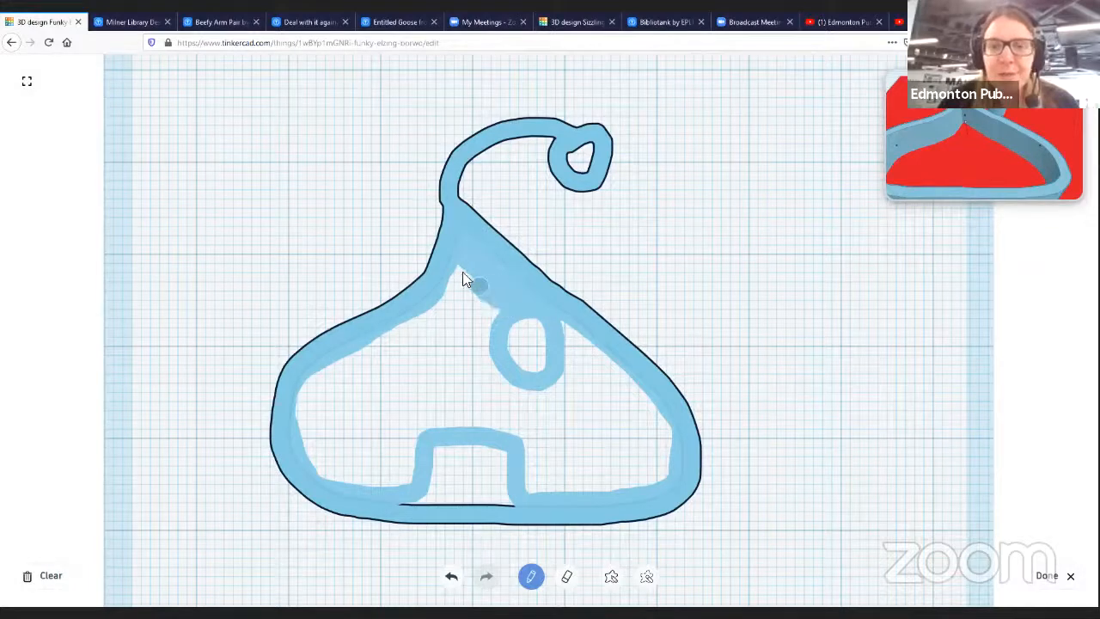
pyautogui.moveTo(511, 305)
pyautogui.mouseDown()
pyautogui.moveTo(444, 290)
pyautogui.moveTo(487, 319)
pyautogui.moveTo(438, 301)
pyautogui.moveTo(487, 323)
pyautogui.mouseUp()
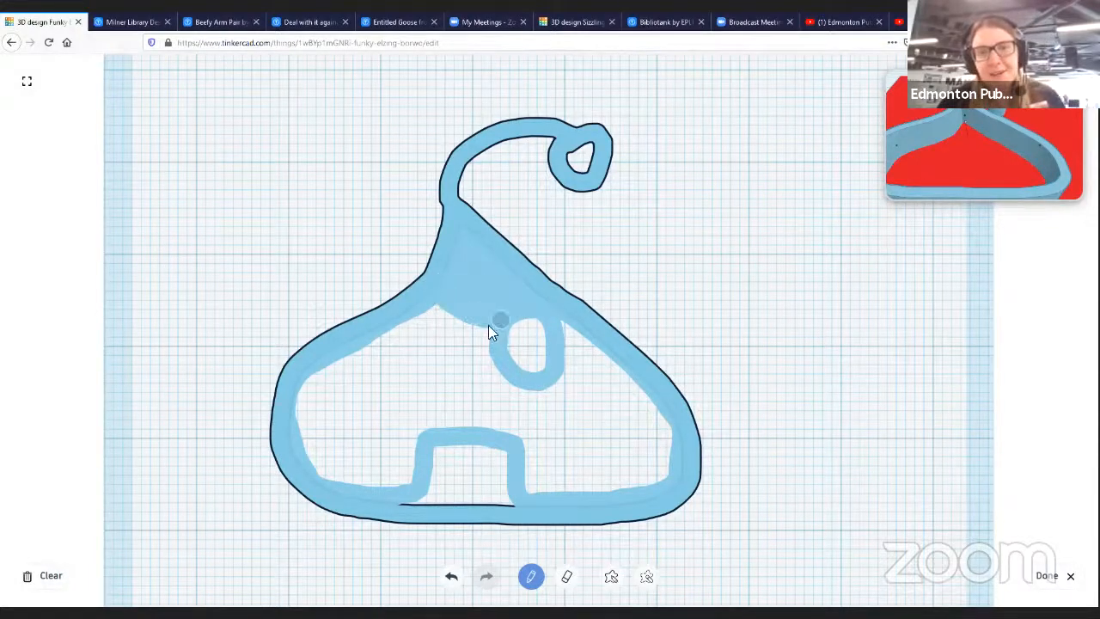
pyautogui.moveTo(382, 314)
pyautogui.mouseDown()
pyautogui.moveTo(376, 354)
pyautogui.moveTo(430, 376)
pyautogui.moveTo(431, 315)
pyautogui.mouseUp()
pyautogui.moveTo(449, 335)
pyautogui.mouseDown()
pyautogui.moveTo(459, 330)
pyautogui.moveTo(469, 349)
pyautogui.moveTo(459, 376)
pyautogui.moveTo(447, 370)
pyautogui.moveTo(486, 373)
pyautogui.moveTo(388, 386)
pyautogui.moveTo(359, 349)
pyautogui.moveTo(430, 403)
pyautogui.moveTo(309, 384)
pyautogui.mouseUp()
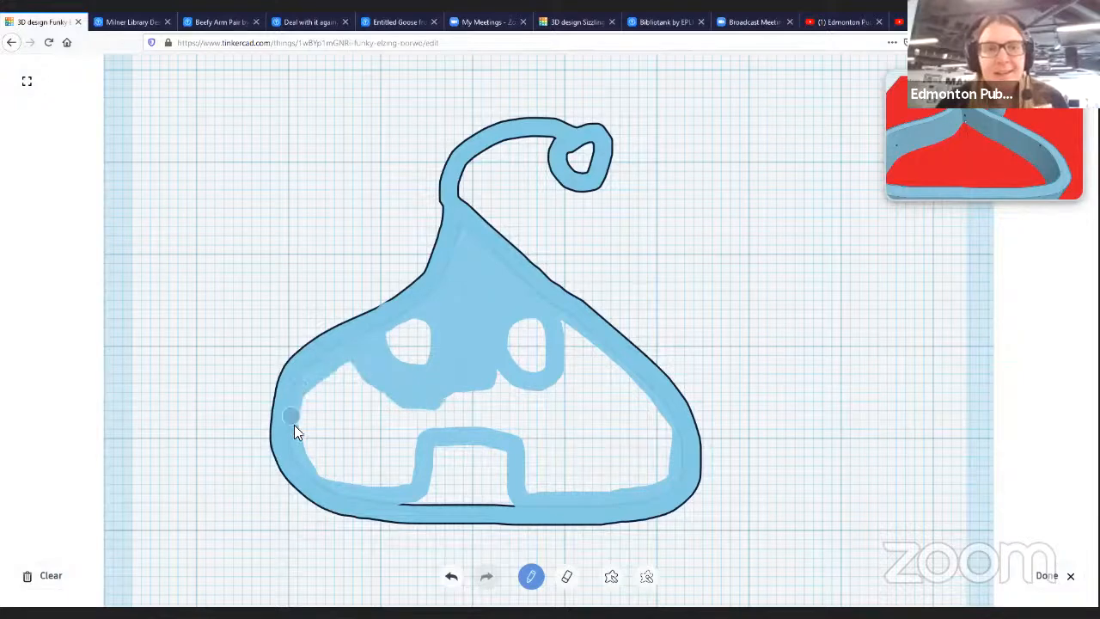
# - Fill the lower body with pen strokes, leaving a small nose and a mouth opening
pyautogui.moveTo(331, 484); pyautogui.dragTo(413, 483)
pyautogui.moveTo(415, 413)
pyautogui.mouseDown()
pyautogui.moveTo(404, 462)
pyautogui.moveTo(363, 449)
pyautogui.moveTo(317, 473)
pyautogui.moveTo(341, 375)
pyautogui.moveTo(304, 422)
pyautogui.moveTo(344, 386)
pyautogui.moveTo(334, 376)
pyautogui.mouseUp()
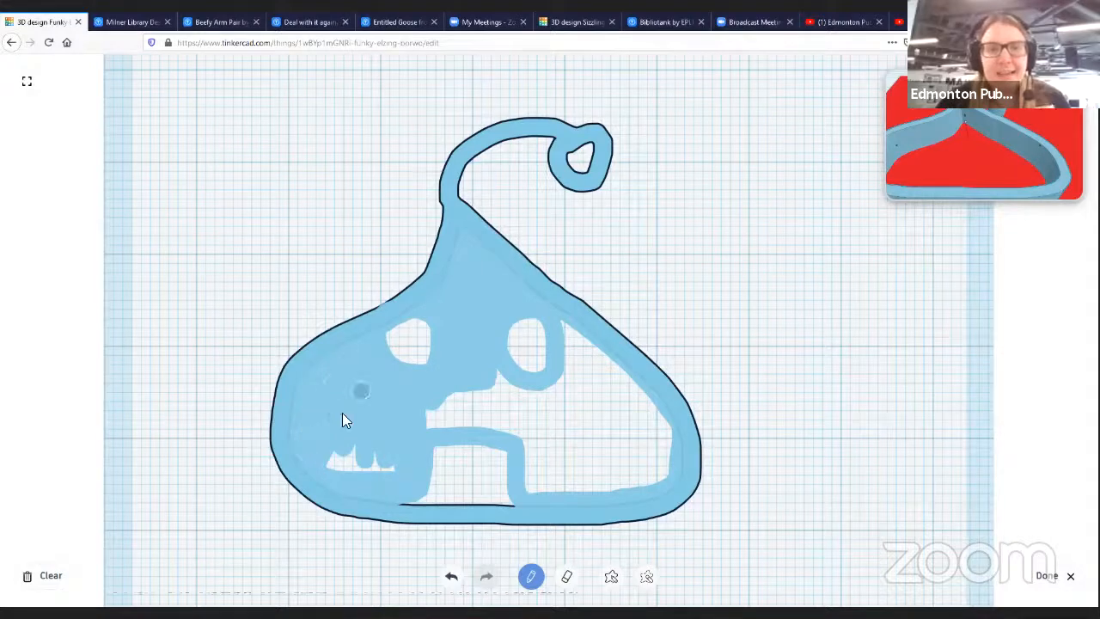
pyautogui.moveTo(361, 473)
pyautogui.mouseDown()
pyautogui.moveTo(395, 453)
pyautogui.moveTo(508, 458)
pyautogui.moveTo(420, 465)
pyautogui.mouseUp()
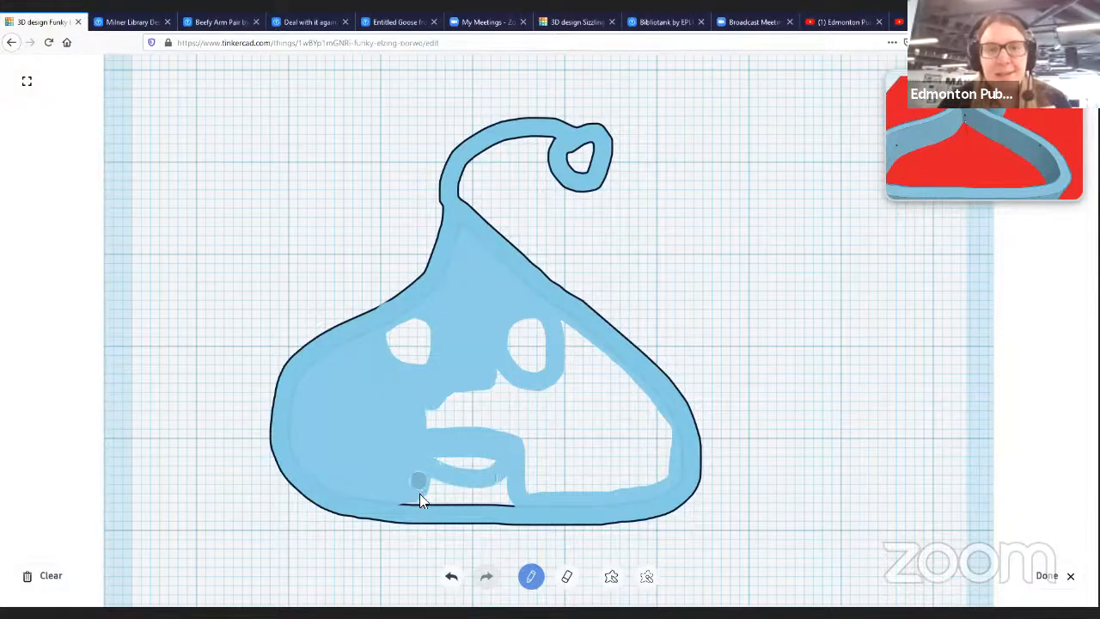
pyautogui.moveTo(401, 502)
pyautogui.mouseDown()
pyautogui.moveTo(502, 507)
pyautogui.moveTo(507, 483)
pyautogui.moveTo(424, 490)
pyautogui.moveTo(504, 497)
pyautogui.moveTo(381, 443)
pyautogui.moveTo(421, 424)
pyautogui.mouseUp()
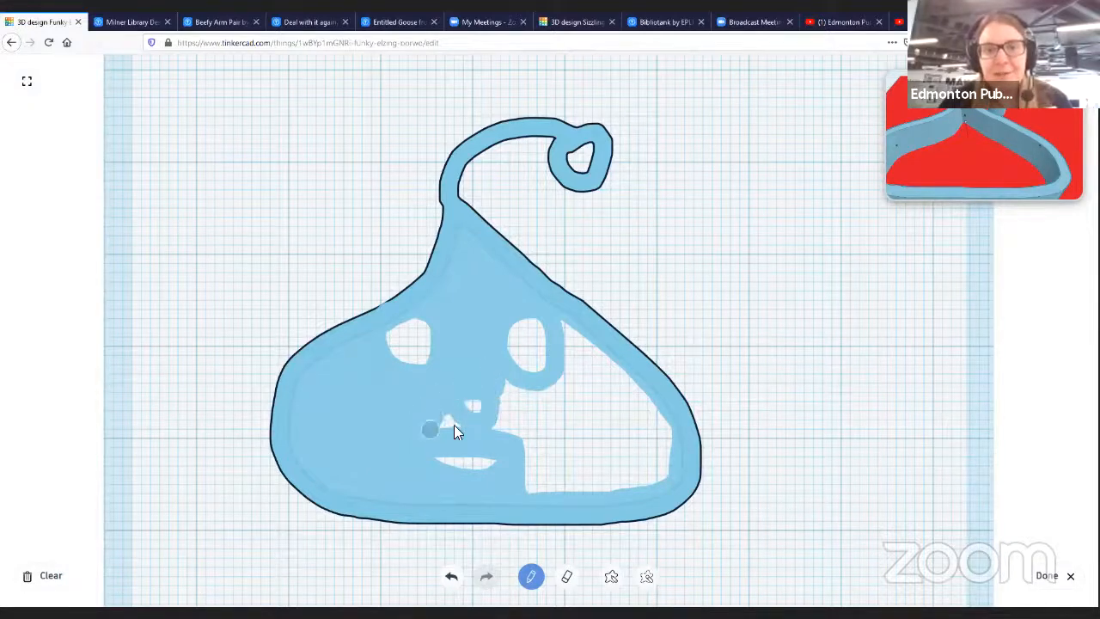
pyautogui.moveTo(479, 427)
pyautogui.mouseDown()
pyautogui.moveTo(506, 389)
pyautogui.moveTo(508, 410)
pyautogui.moveTo(517, 401)
pyautogui.moveTo(520, 379)
pyautogui.mouseUp()
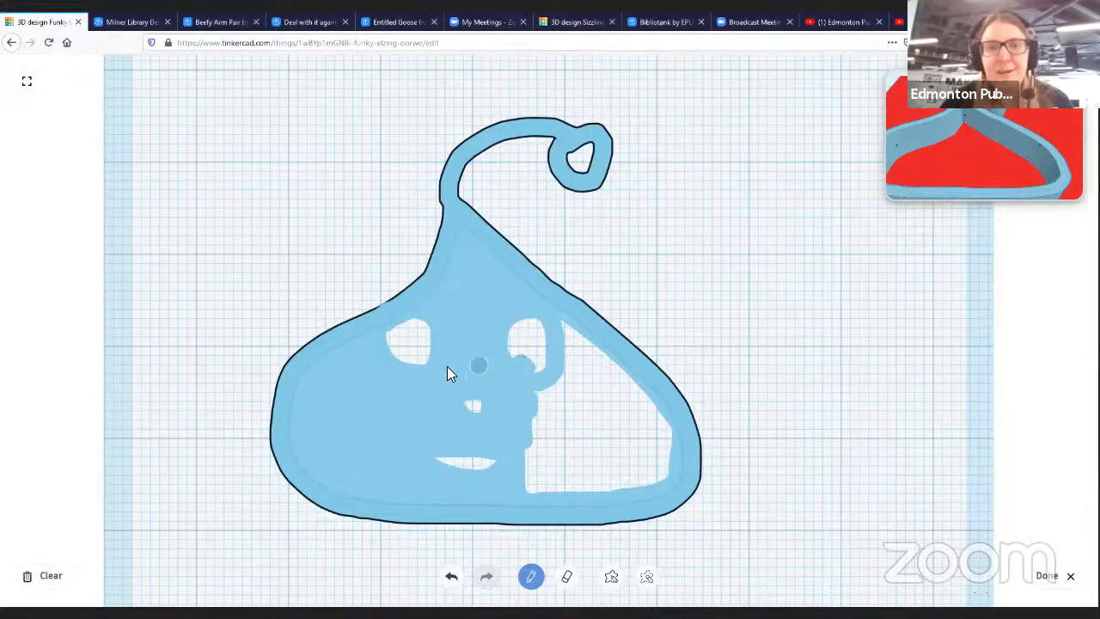
pyautogui.click(418, 356)
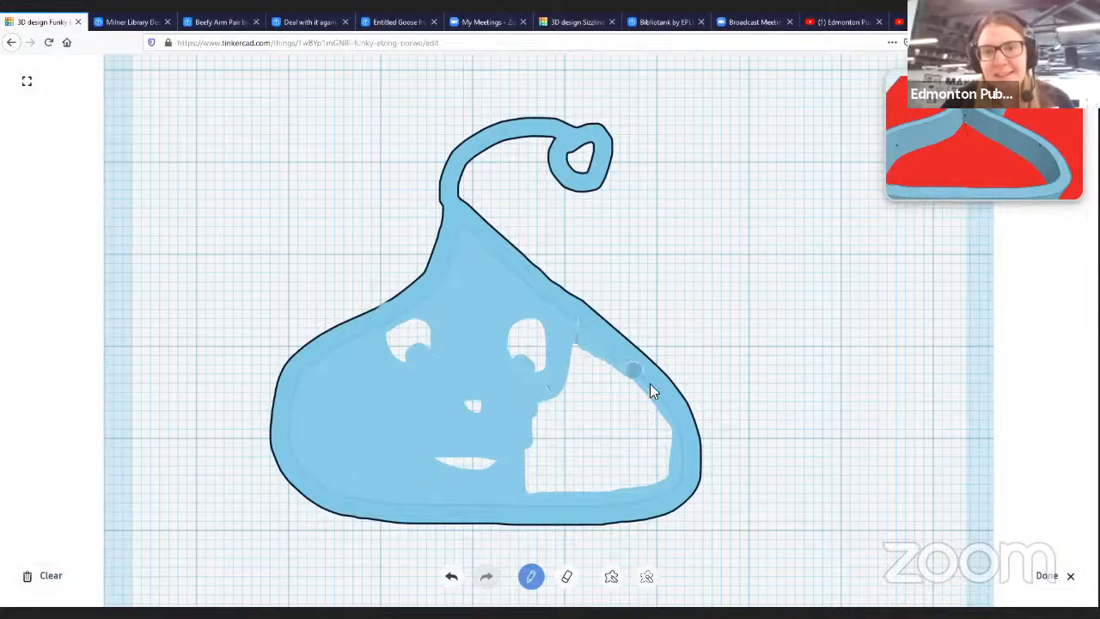
pyautogui.moveTo(651, 473)
pyautogui.mouseDown()
pyautogui.moveTo(544, 484)
pyautogui.moveTo(644, 488)
pyautogui.moveTo(656, 435)
pyautogui.moveTo(609, 363)
pyautogui.mouseUp()
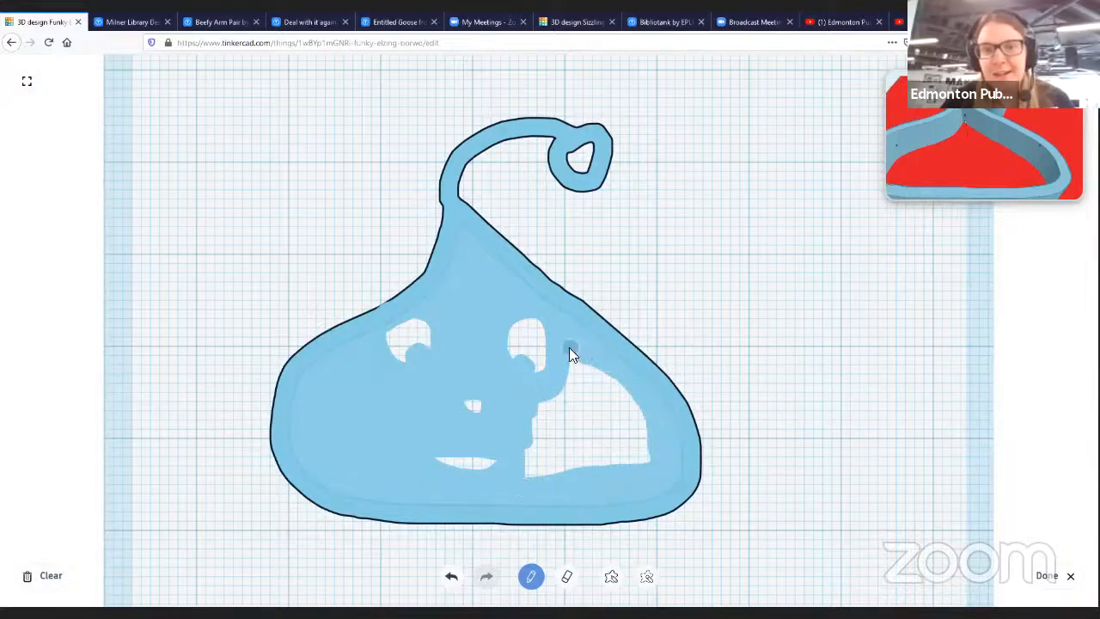
pyautogui.moveTo(607, 470)
pyautogui.mouseDown()
pyautogui.moveTo(636, 416)
pyautogui.moveTo(578, 389)
pyautogui.moveTo(551, 428)
pyautogui.moveTo(552, 490)
pyautogui.moveTo(587, 390)
pyautogui.moveTo(597, 455)
pyautogui.moveTo(614, 461)
pyautogui.moveTo(612, 398)
pyautogui.moveTo(631, 455)
pyautogui.moveTo(575, 440)
pyautogui.mouseUp()
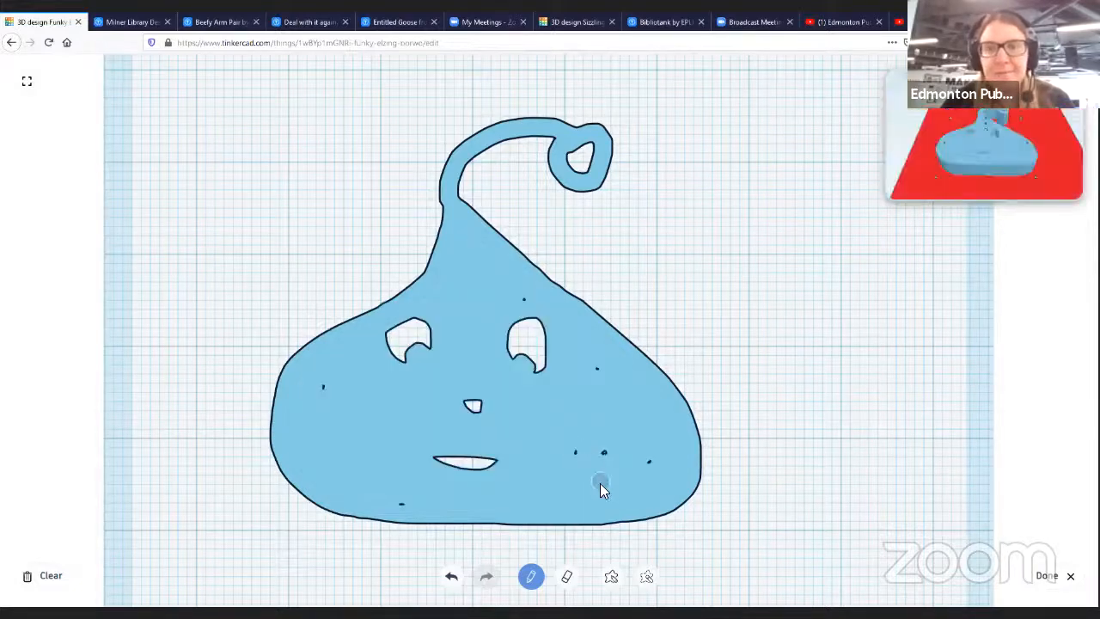
# - Draw two feet under the body and fill the small pinholes scattered across it
pyautogui.click(567, 576)
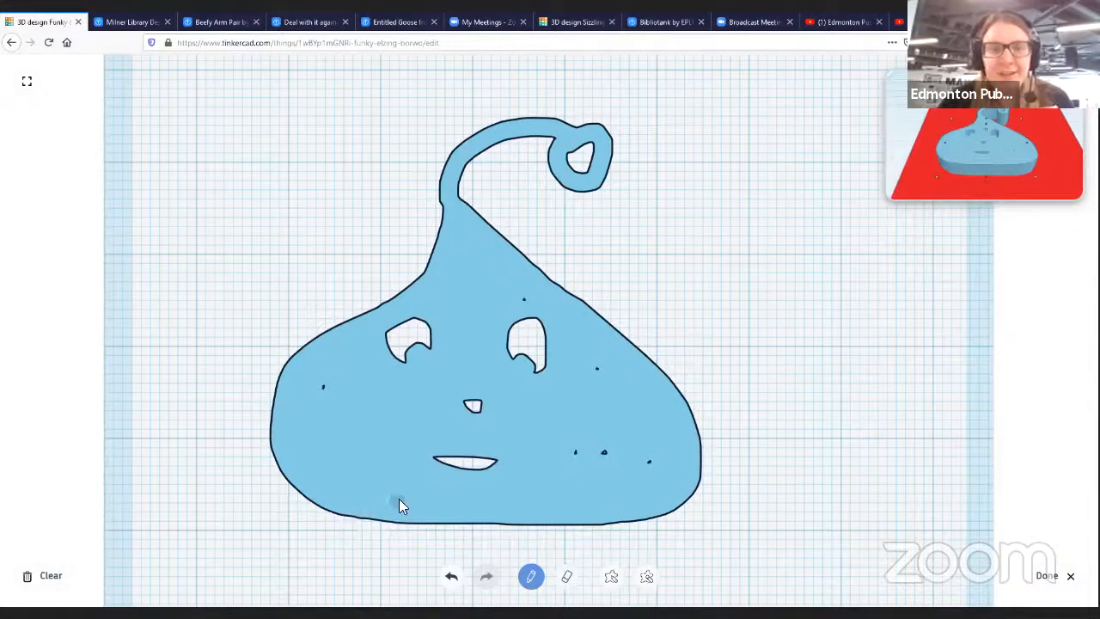
pyautogui.moveTo(359, 550)
pyautogui.mouseDown()
pyautogui.moveTo(318, 538)
pyautogui.moveTo(337, 569)
pyautogui.moveTo(396, 584)
pyautogui.moveTo(398, 535)
pyautogui.moveTo(386, 557)
pyautogui.moveTo(325, 552)
pyautogui.moveTo(391, 557)
pyautogui.mouseUp()
pyautogui.click(324, 385)
pyautogui.click(525, 300)
pyautogui.click(596, 368)
pyautogui.click(575, 451)
pyautogui.click(604, 452)
pyautogui.click(649, 462)
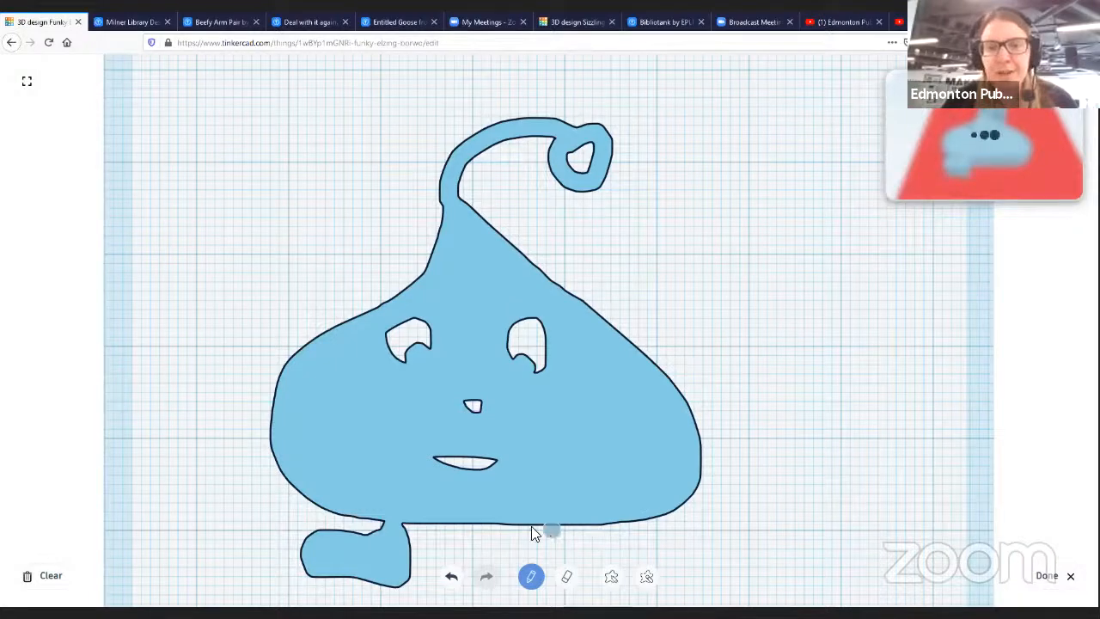
pyautogui.moveTo(537, 527)
pyautogui.mouseDown()
pyautogui.moveTo(608, 543)
pyautogui.moveTo(646, 571)
pyautogui.moveTo(540, 552)
pyautogui.moveTo(624, 559)
pyautogui.moveTo(595, 576)
pyautogui.moveTo(586, 563)
pyautogui.moveTo(624, 560)
pyautogui.mouseUp()
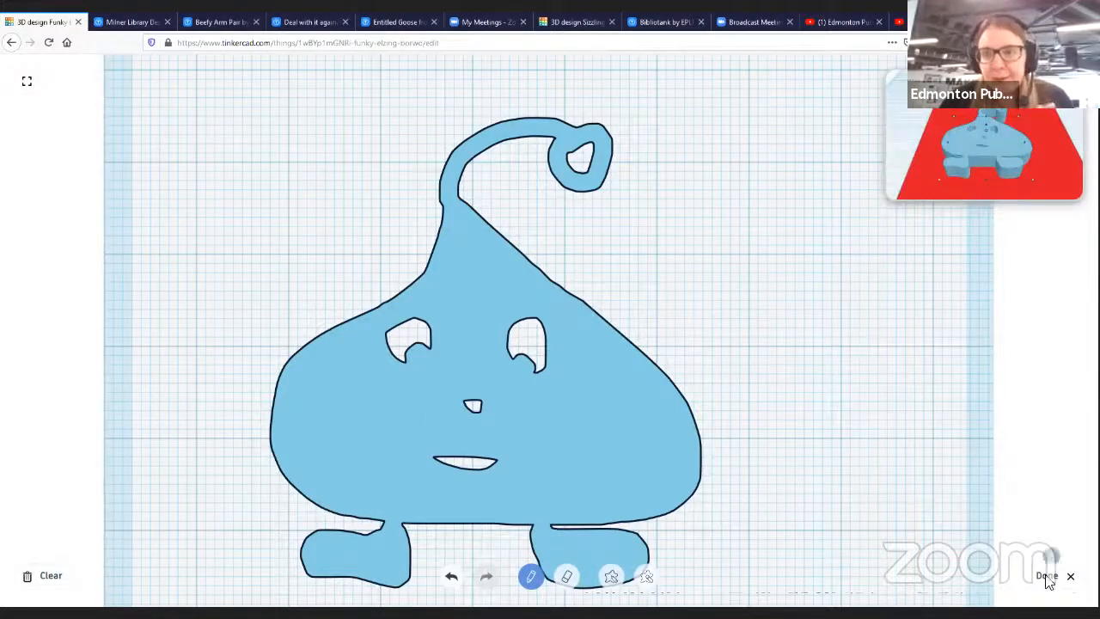
# - Erase eyebrow openings above both eyes and widen the mouth opening, then finish the scribble
pyautogui.click(566, 576)
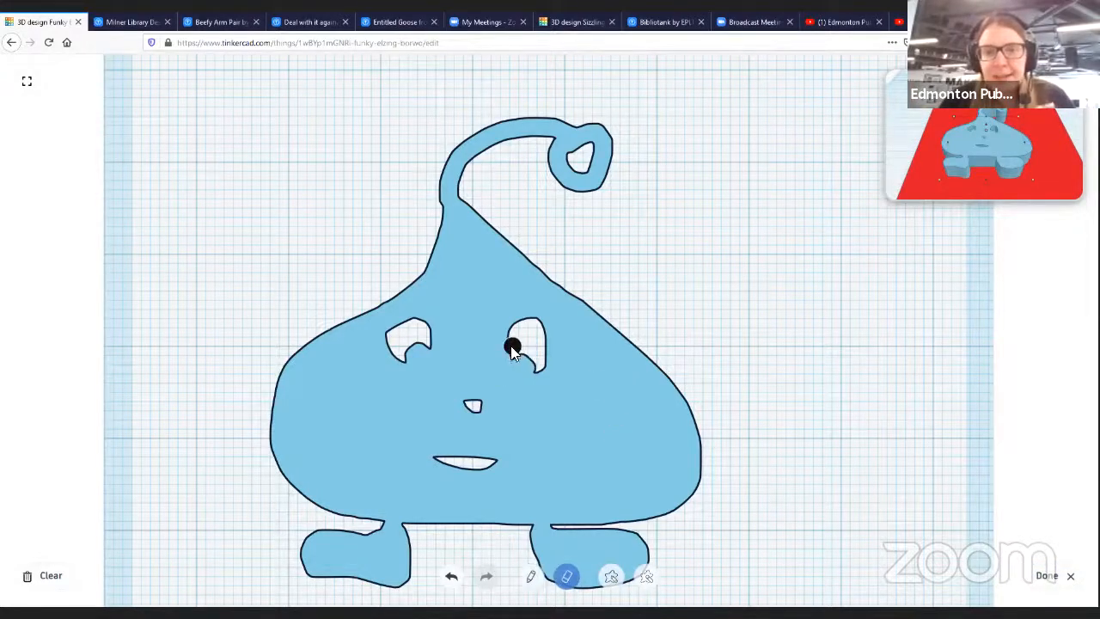
pyautogui.moveTo(500, 312); pyautogui.dragTo(544, 305)
pyautogui.moveTo(410, 304); pyautogui.dragTo(454, 304)
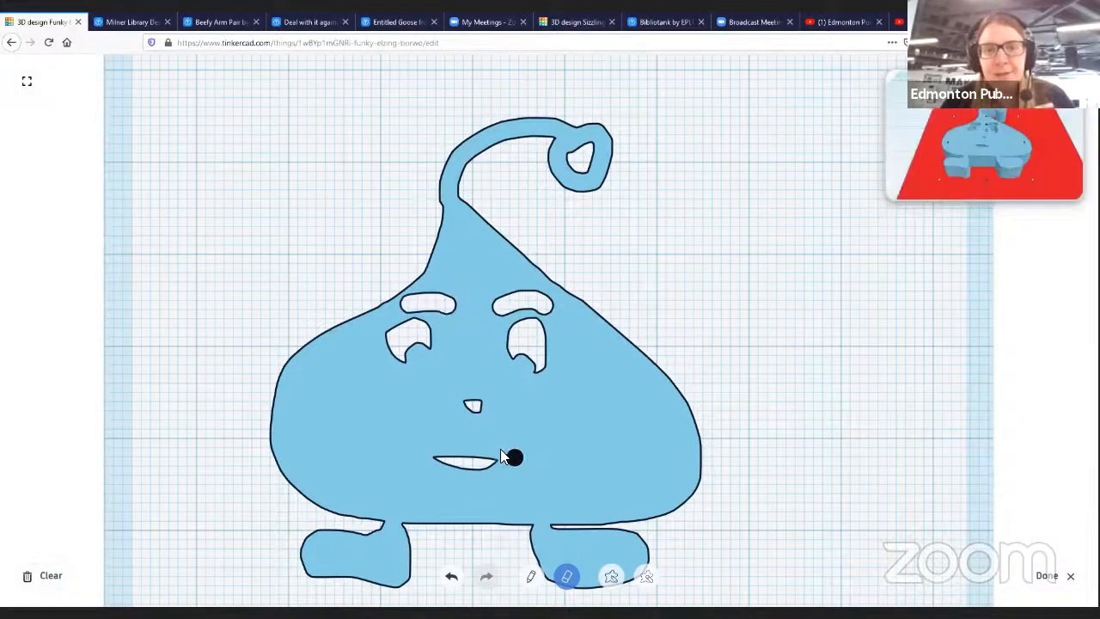
pyautogui.moveTo(422, 452)
pyautogui.mouseDown()
pyautogui.moveTo(531, 457)
pyautogui.moveTo(520, 468)
pyautogui.moveTo(442, 466)
pyautogui.moveTo(511, 469)
pyautogui.moveTo(488, 469)
pyautogui.mouseUp()
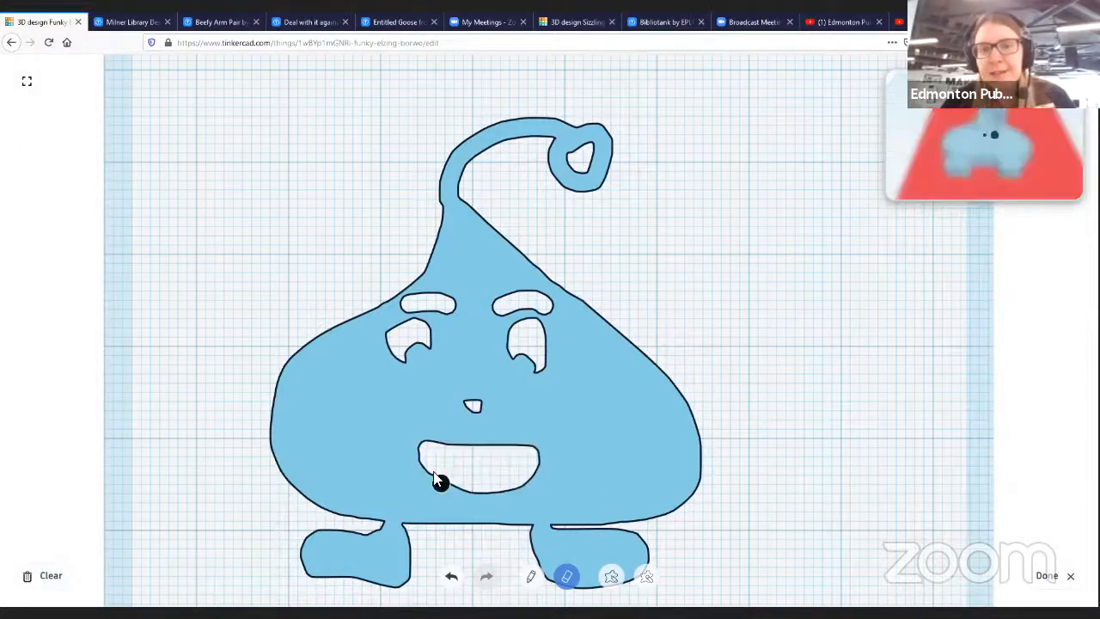
pyautogui.click(1045, 576)
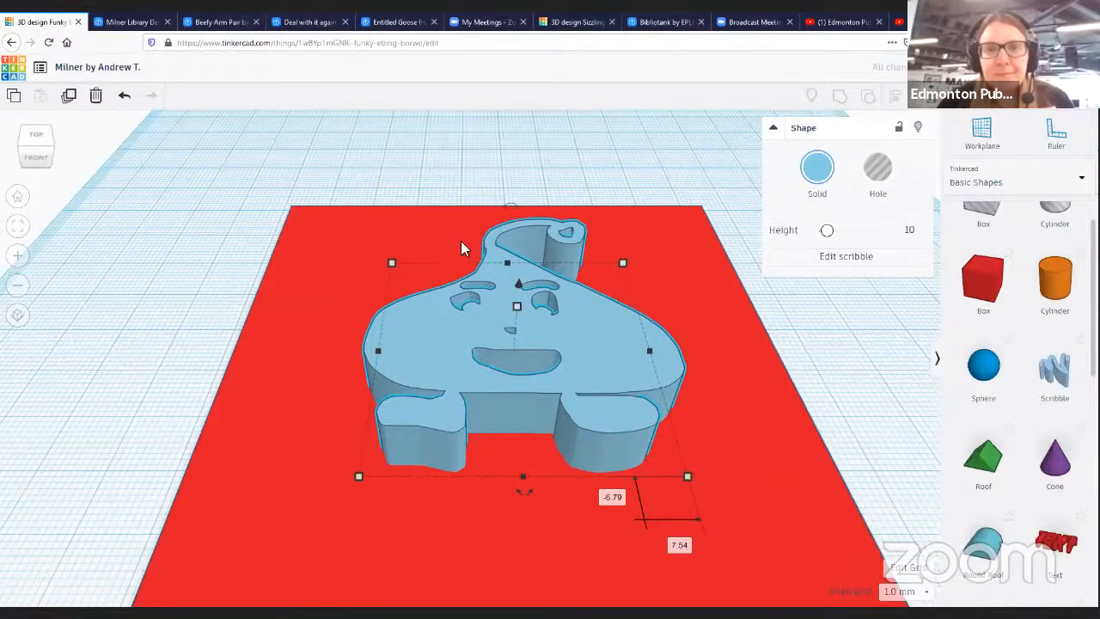
# - Try sinking the scribble 8 mm into the red base plate, then undo the move
pyautogui.moveTo(694, 360); pyautogui.dragTo(516, 252, button='right')
pyautogui.moveTo(516, 296)
pyautogui.mouseDown(button='right')
pyautogui.moveTo(527, 291)
pyautogui.moveTo(533, 331)
pyautogui.mouseUp(button='right')
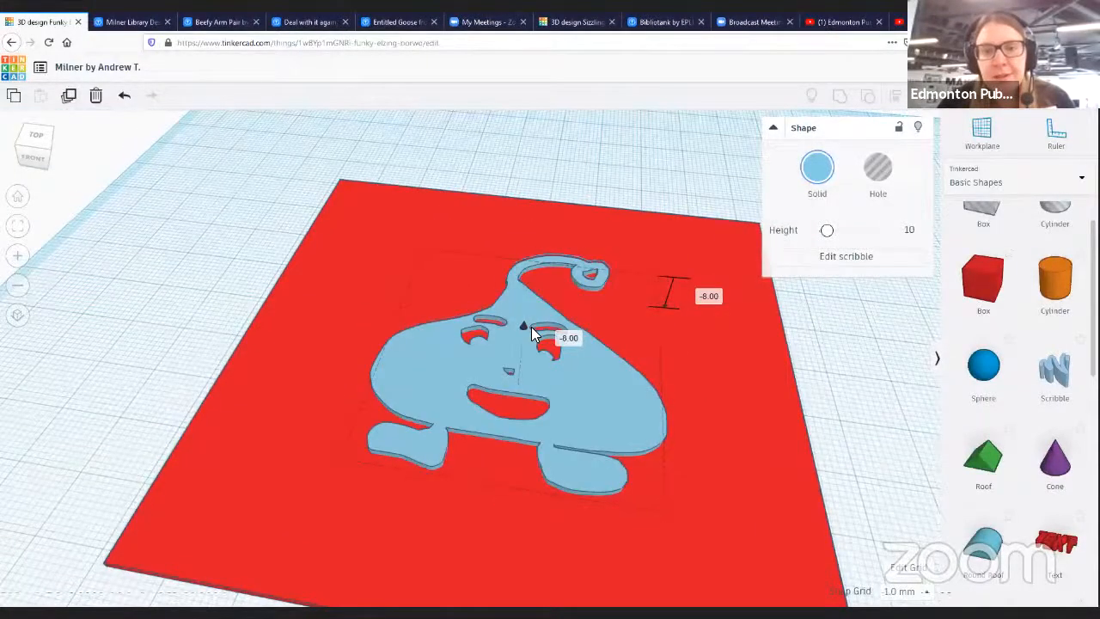
pyautogui.click(574, 400)
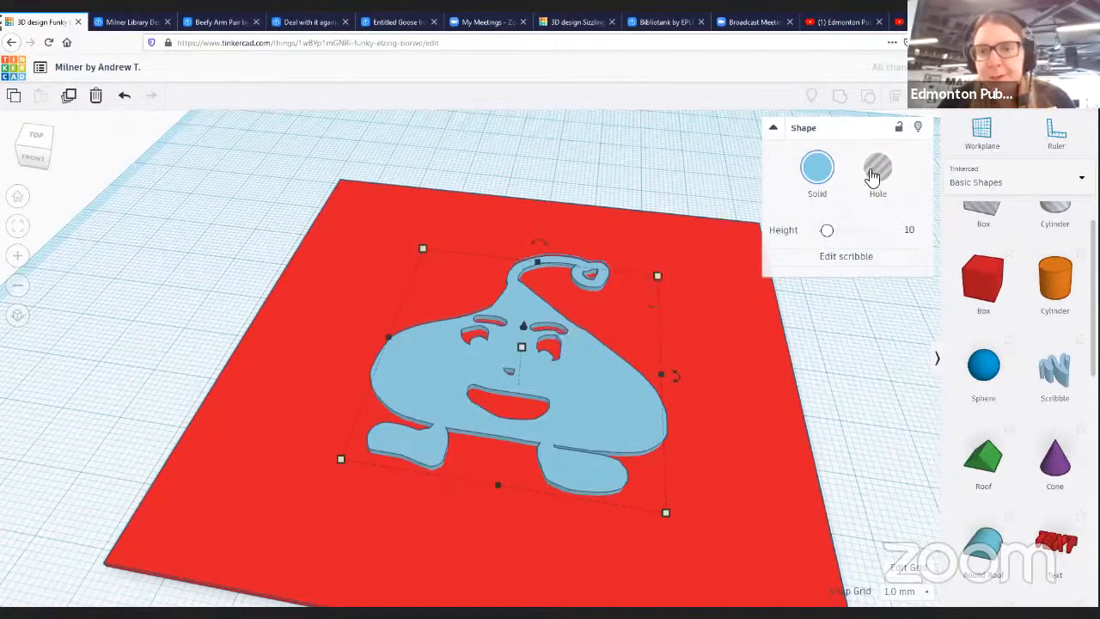
pyautogui.moveTo(594, 397); pyautogui.dragTo(596, 396)
pyautogui.moveTo(523, 326); pyautogui.dragTo(527, 328)
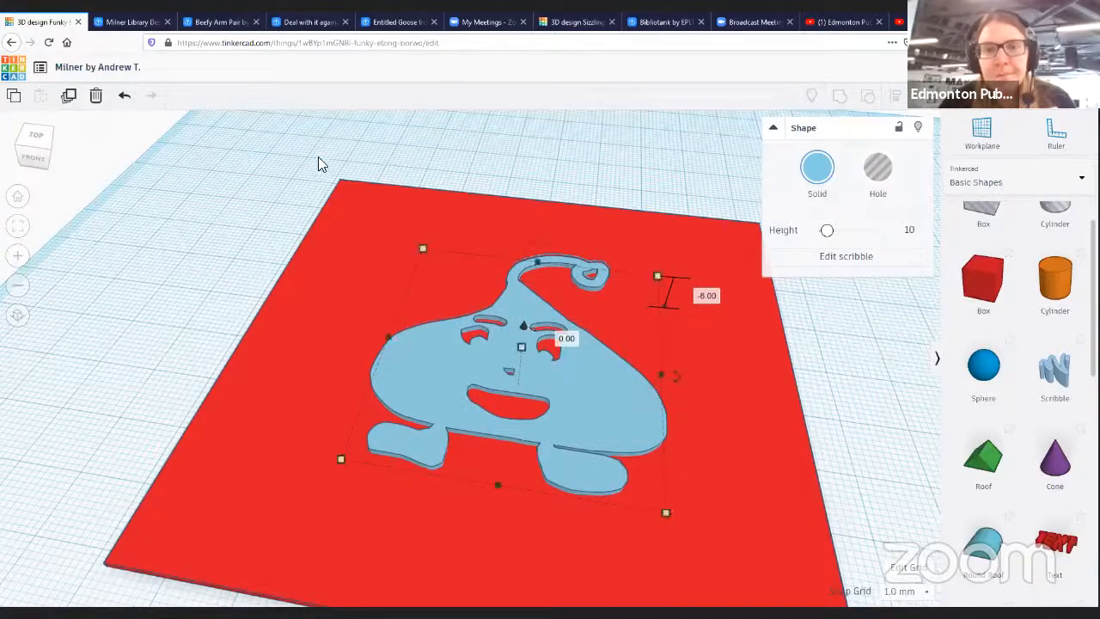
pyautogui.keyDown('shift'); pyautogui.click(774, 564); pyautogui.keyUp('shift')
pyautogui.click(840, 97)
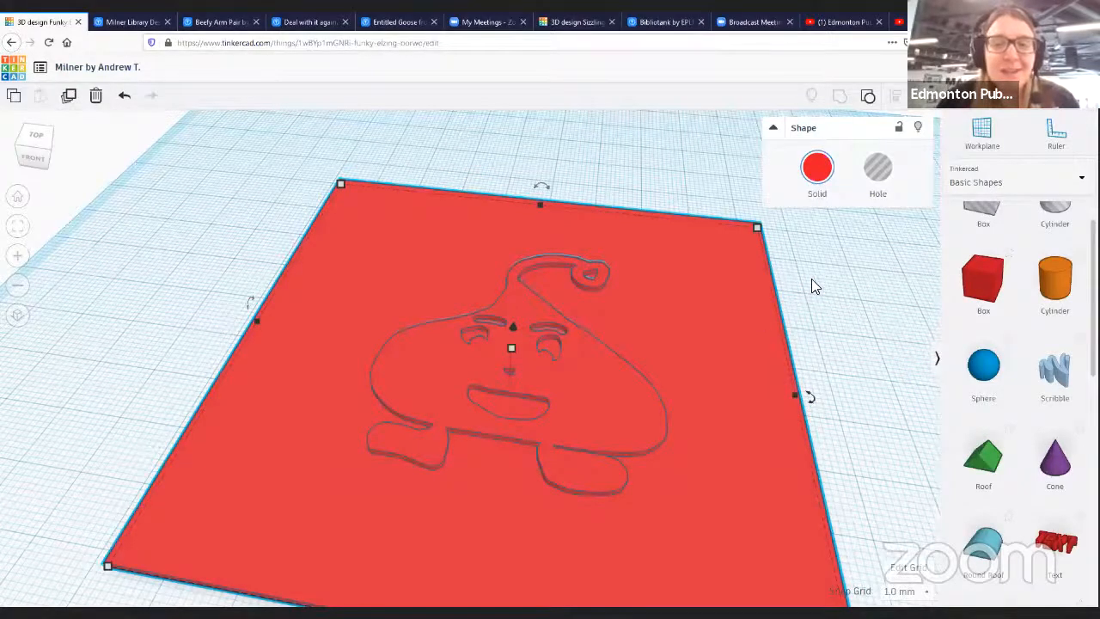
pyautogui.moveTo(712, 312); pyautogui.dragTo(749, 275, button='right')
pyautogui.click(696, 270)
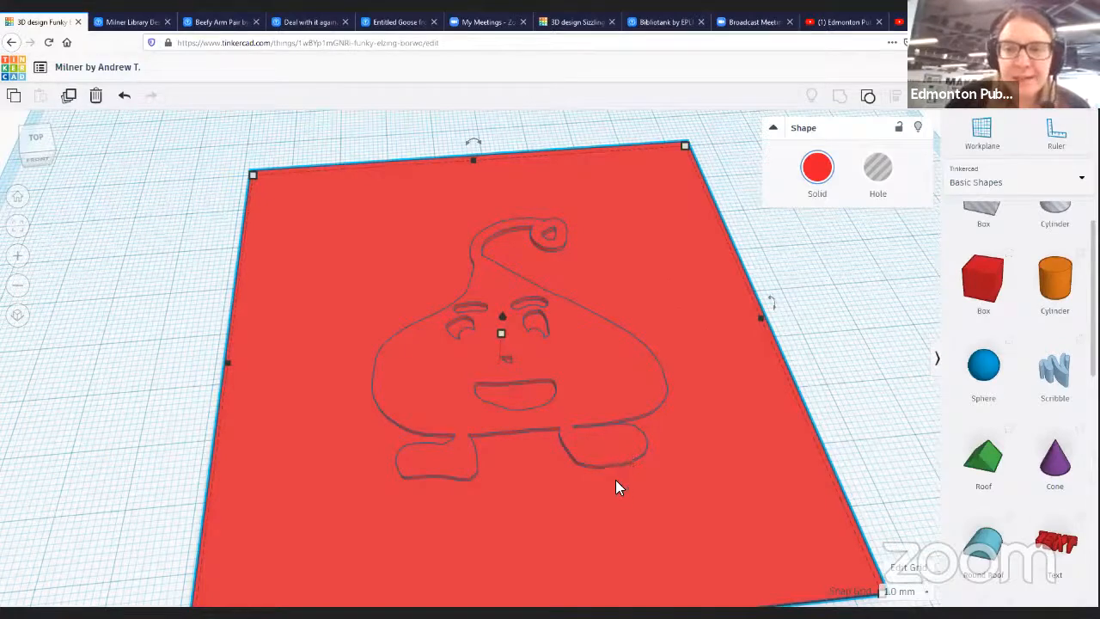
pyautogui.click(125, 95)
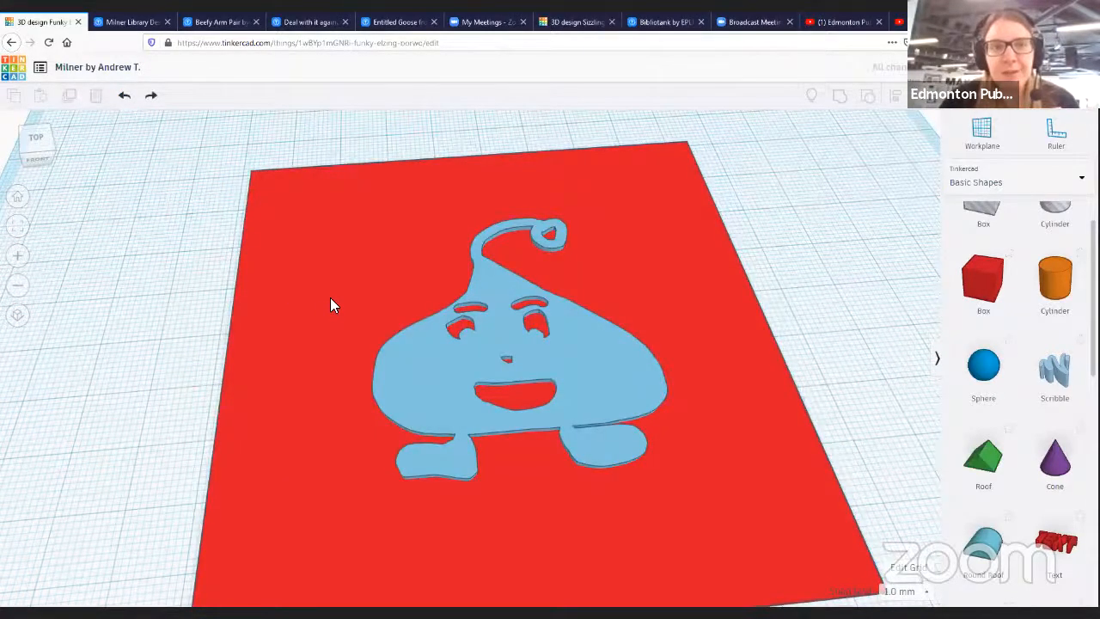
# - Delete the red base plate beneath the scribble character
pyautogui.click(379, 231)
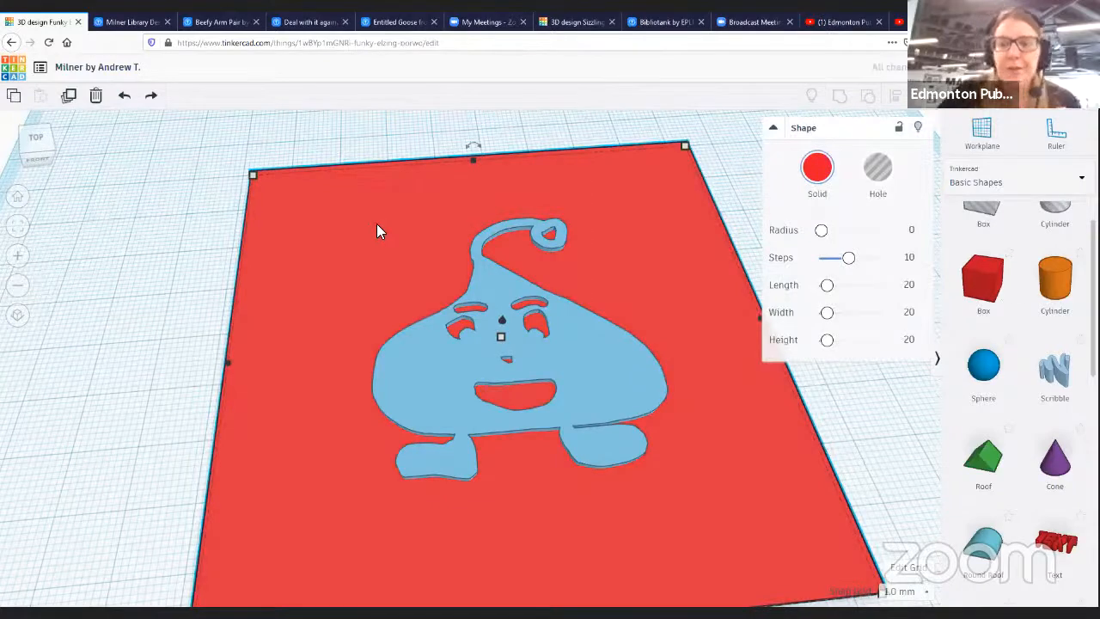
pyautogui.press('Delete')
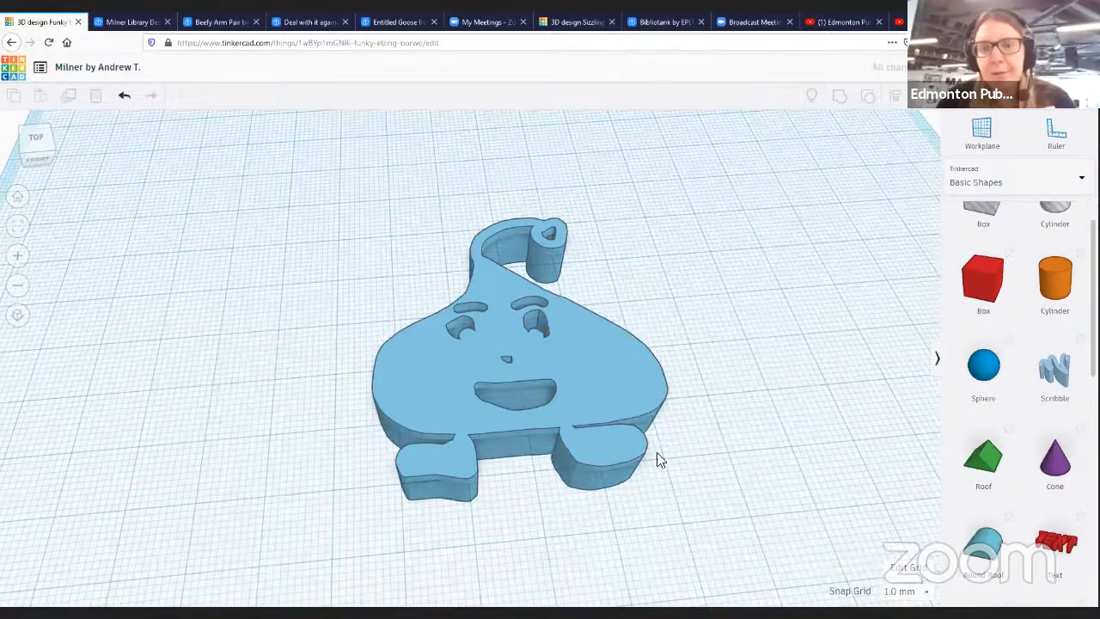
pyautogui.moveTo(491, 398); pyautogui.dragTo(663, 451, button='right')
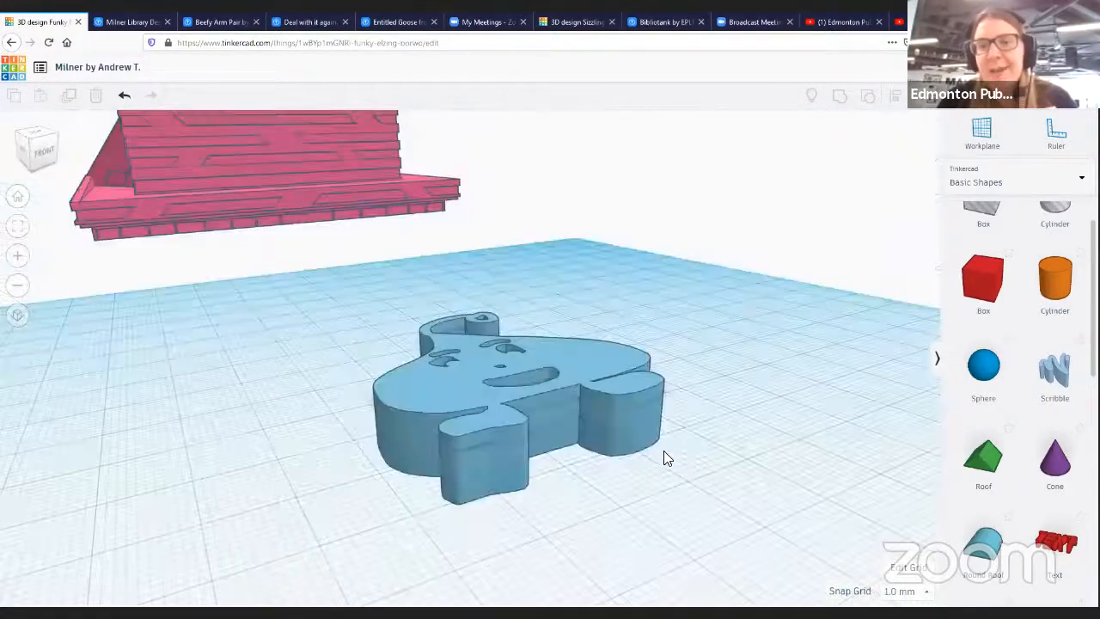
pyautogui.moveTo(453, 387); pyautogui.dragTo(310, 365, button='right')
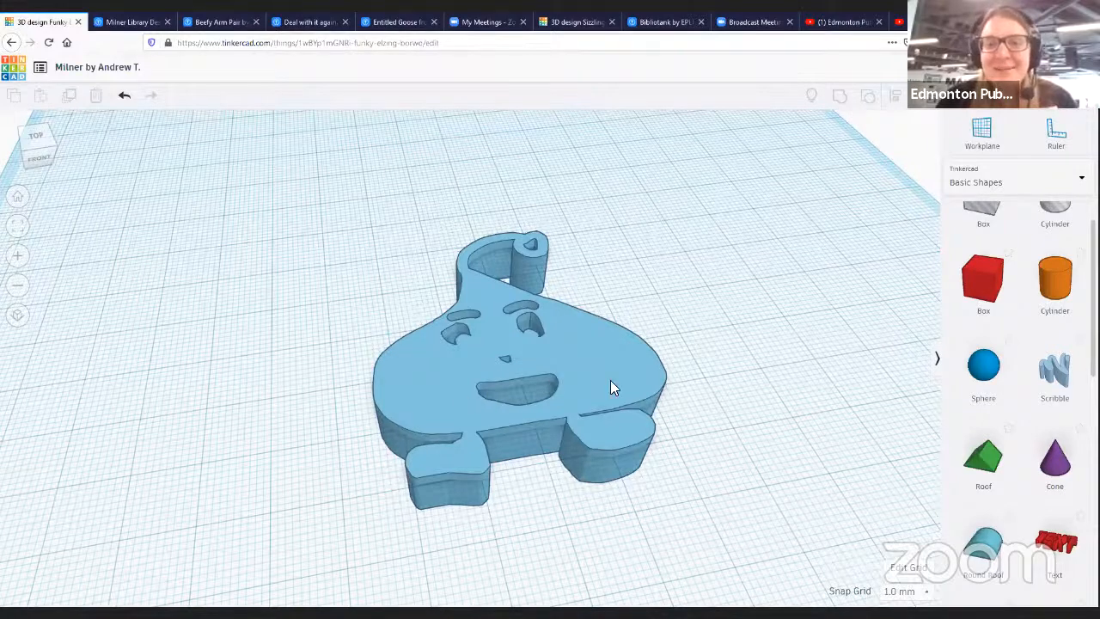
# - Reduce the scribble character's height and open the download options for exporting the design
pyautogui.click(652, 443)
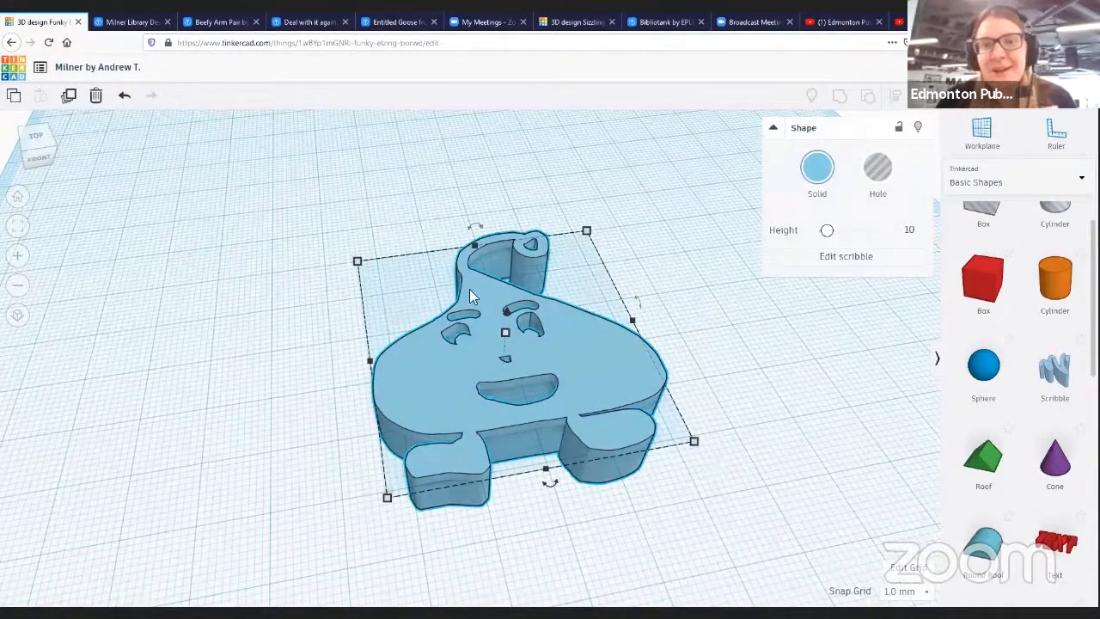
pyautogui.moveTo(508, 330)
pyautogui.mouseDown()
pyautogui.moveTo(504, 372)
pyautogui.moveTo(507, 311)
pyautogui.mouseUp()
pyautogui.click(727, 302)
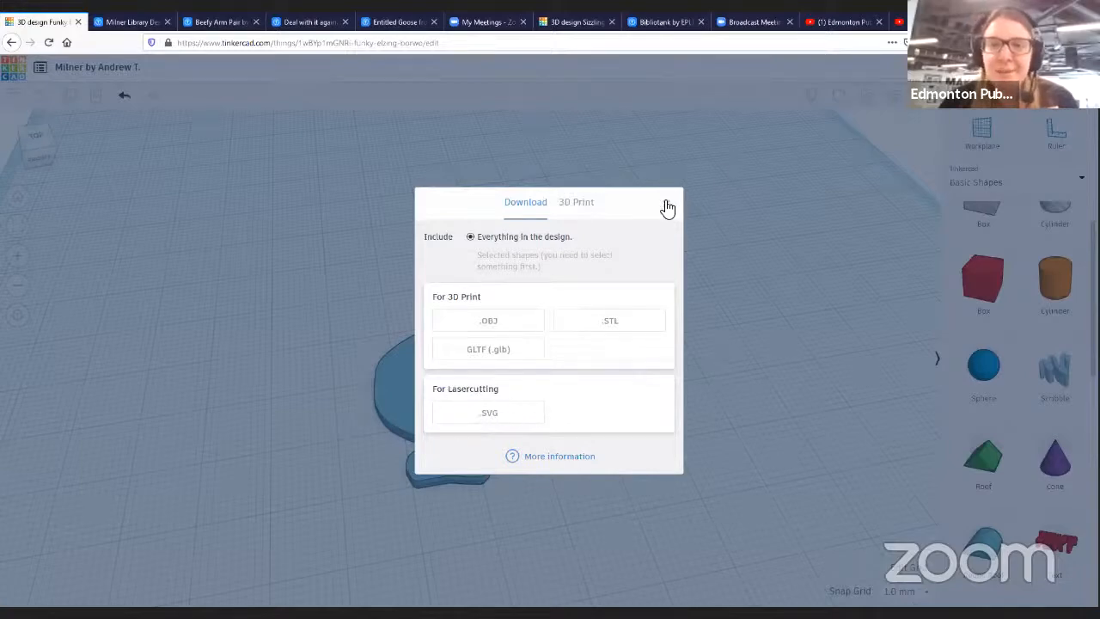
pyautogui.click(718, 275)
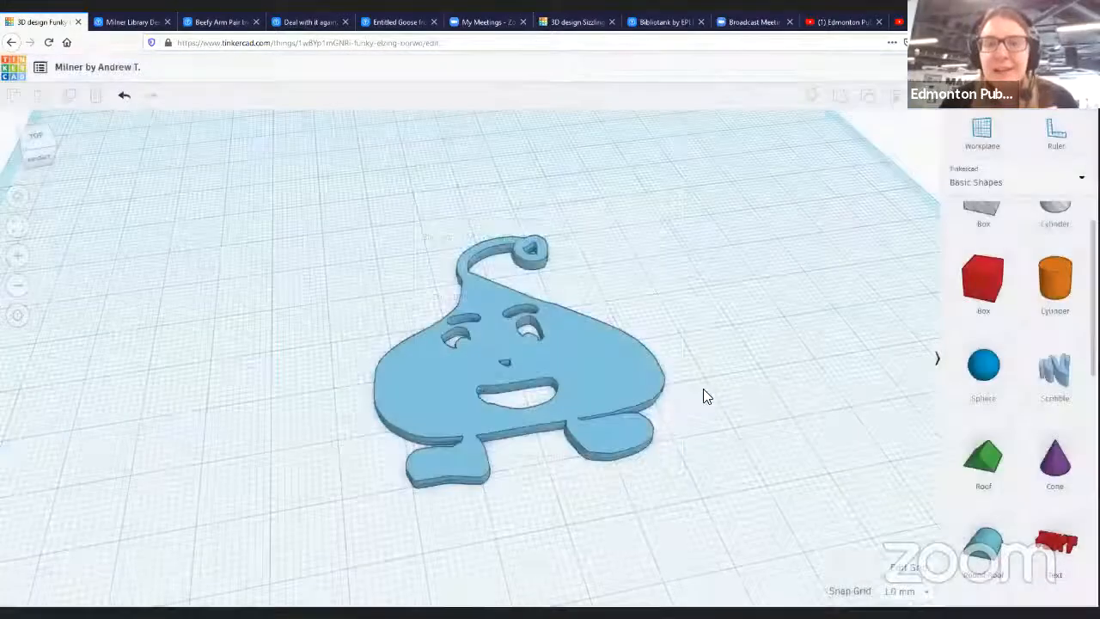
pyautogui.moveTo(698, 378); pyautogui.dragTo(559, 214, button='right')
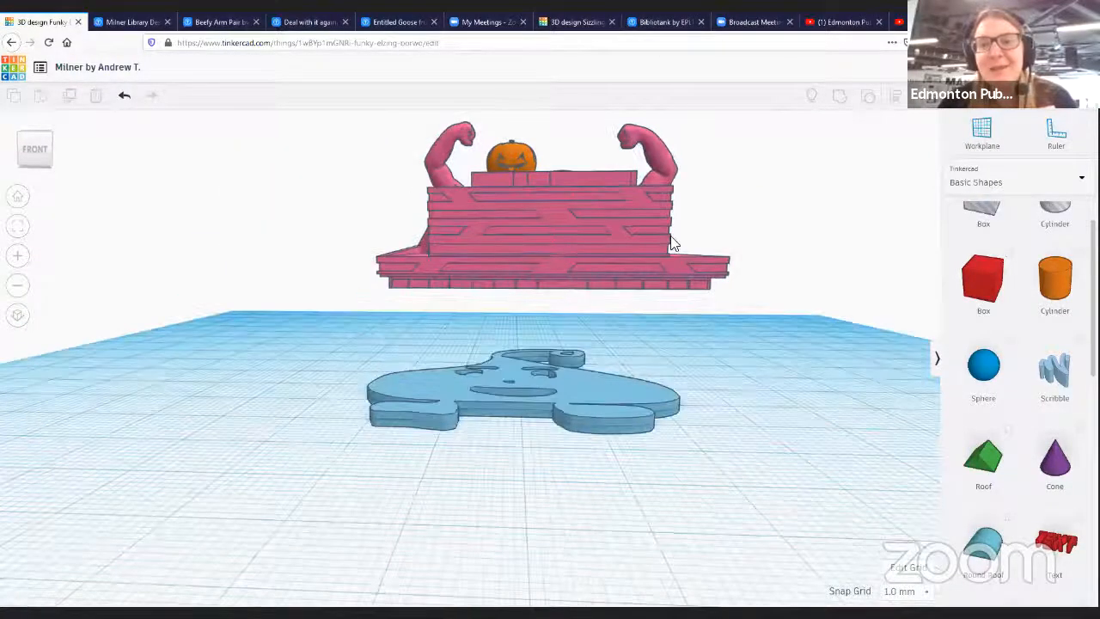